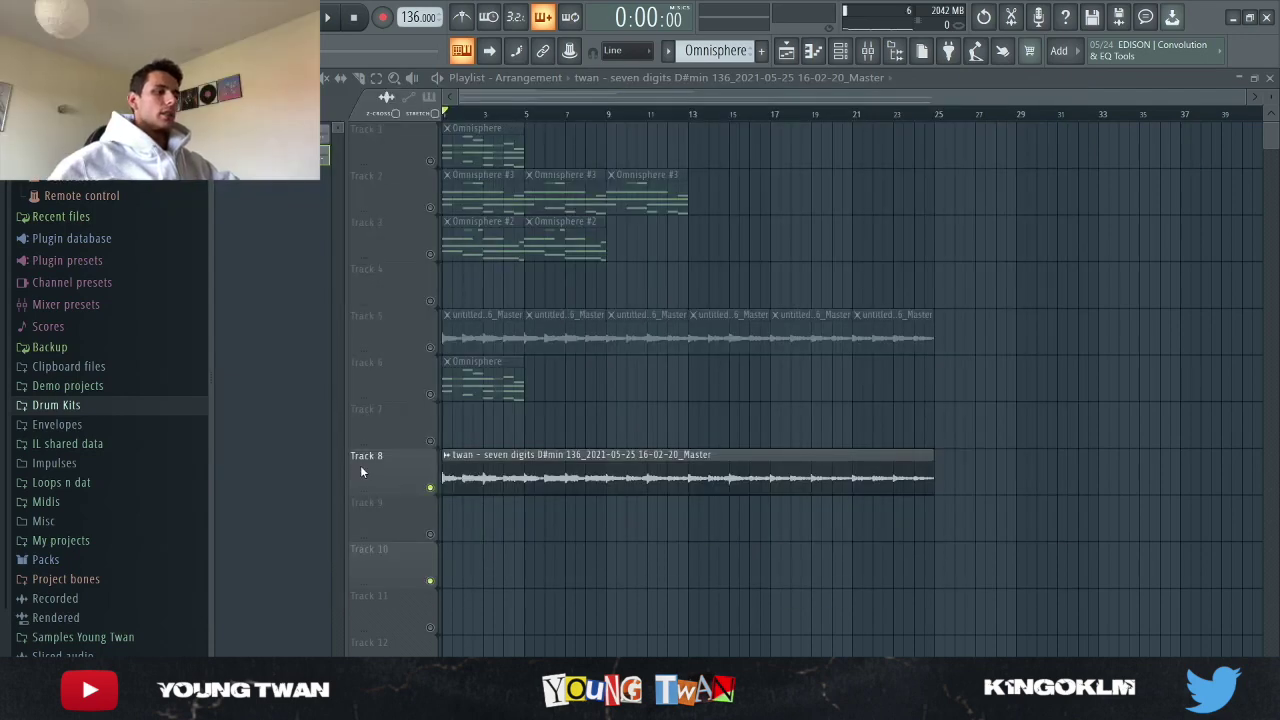
- Play the rendered "twan - seven digits" loop on Track 8 of the playlist
scroll(950, 438, "up", 2)
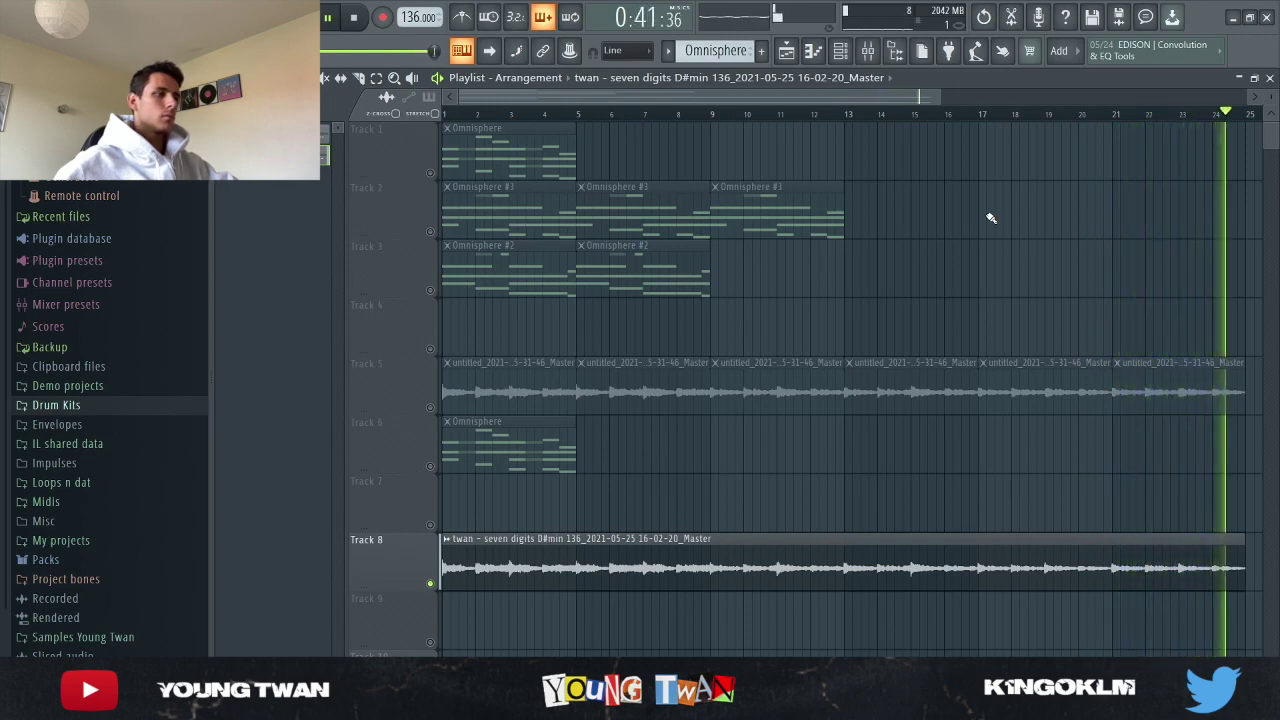
key("space")
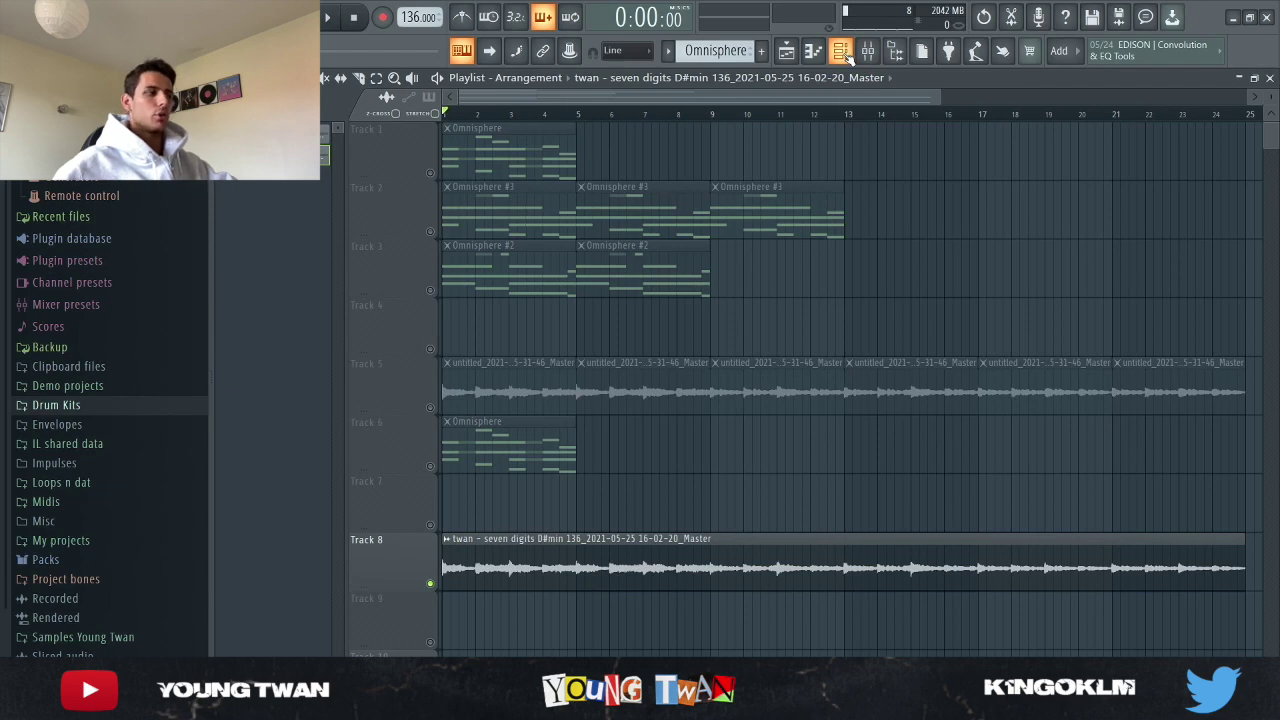
- Show the Omnisphere #3 channel's BELL - Baldur patch and open the channel's notes in the piano roll
left_click(842, 52)
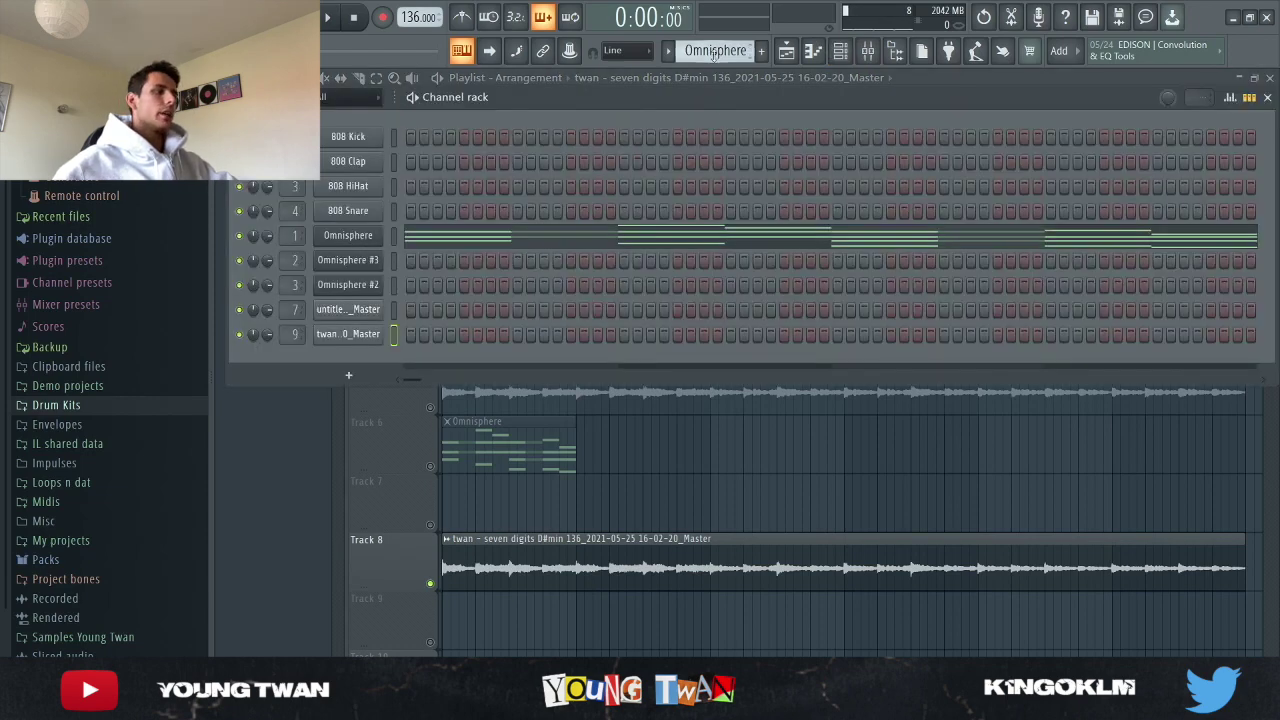
left_click(462, 233)
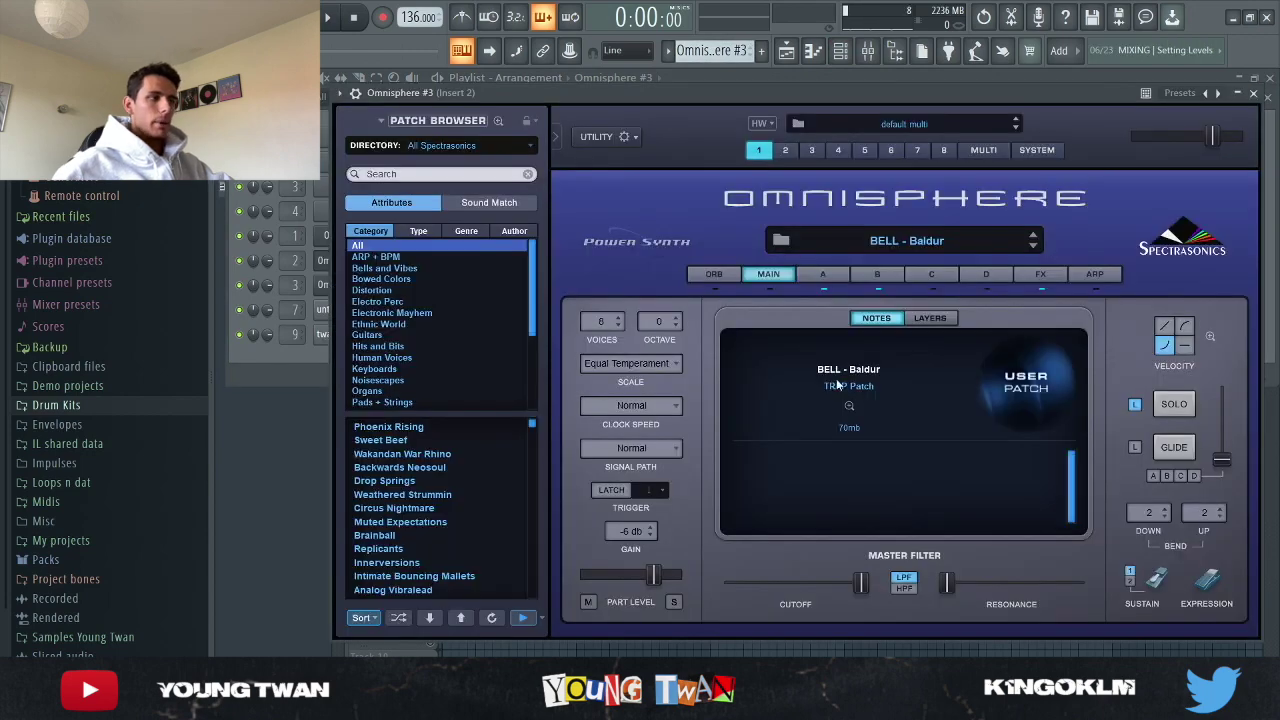
left_click(251, 368)
left_click(575, 260)
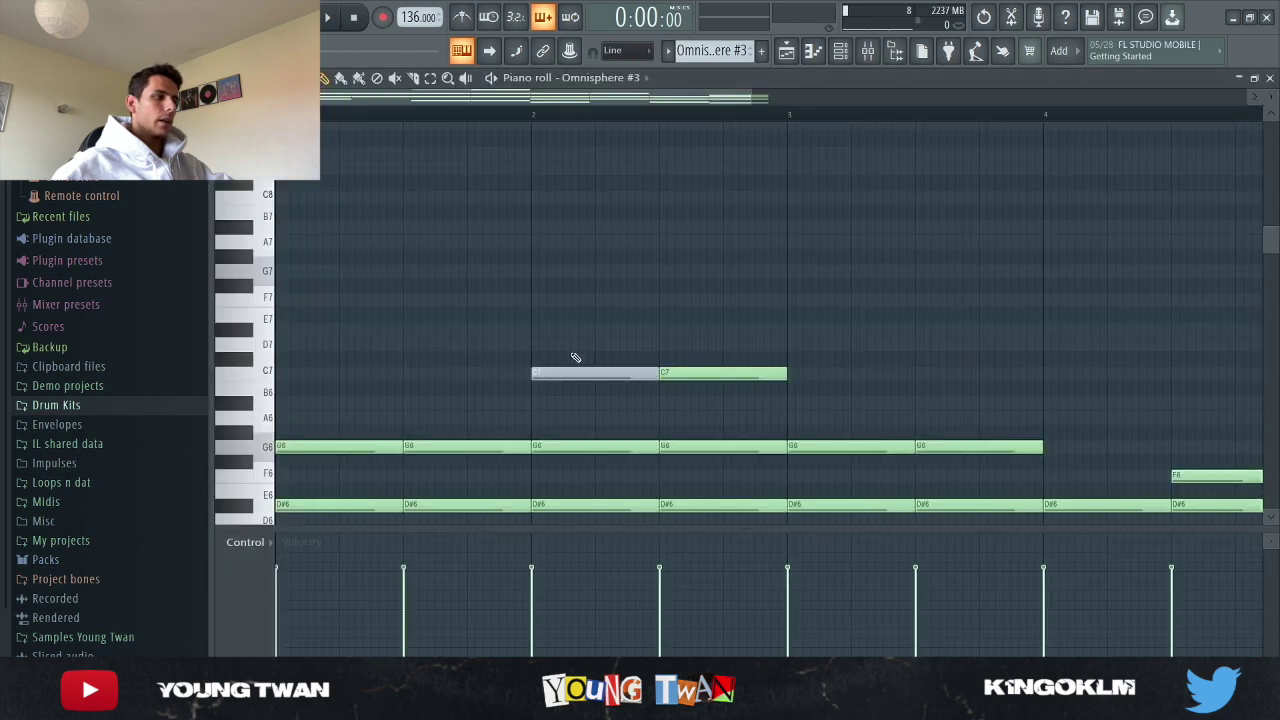
- Bring all Omnisphere #3 chord notes into view and play the pattern
scroll(575, 358, "down", 3)
scroll(575, 358, "down", 4)
scroll(580, 357, "up", 1)
key("space")
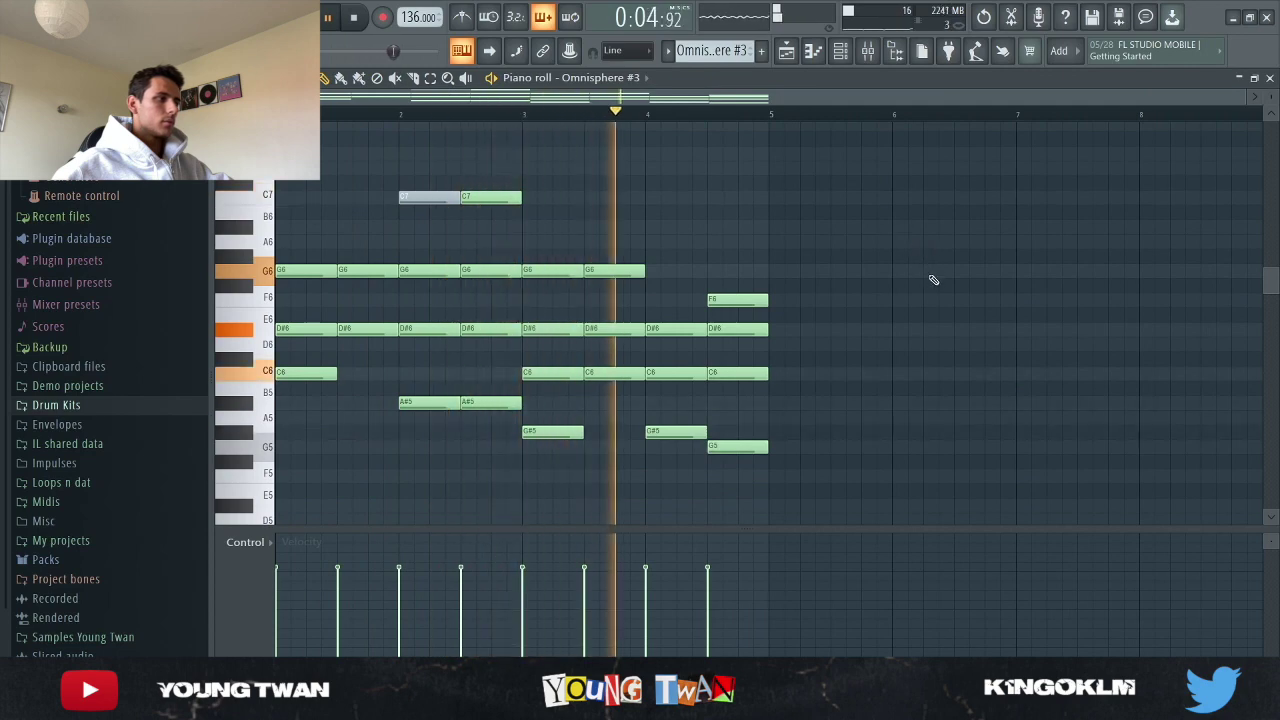
- Stop playback and inspect the Fruity parametric EQ 2 and HalfTime effects on mixer Insert 2
left_click(868, 53)
left_click(866, 56)
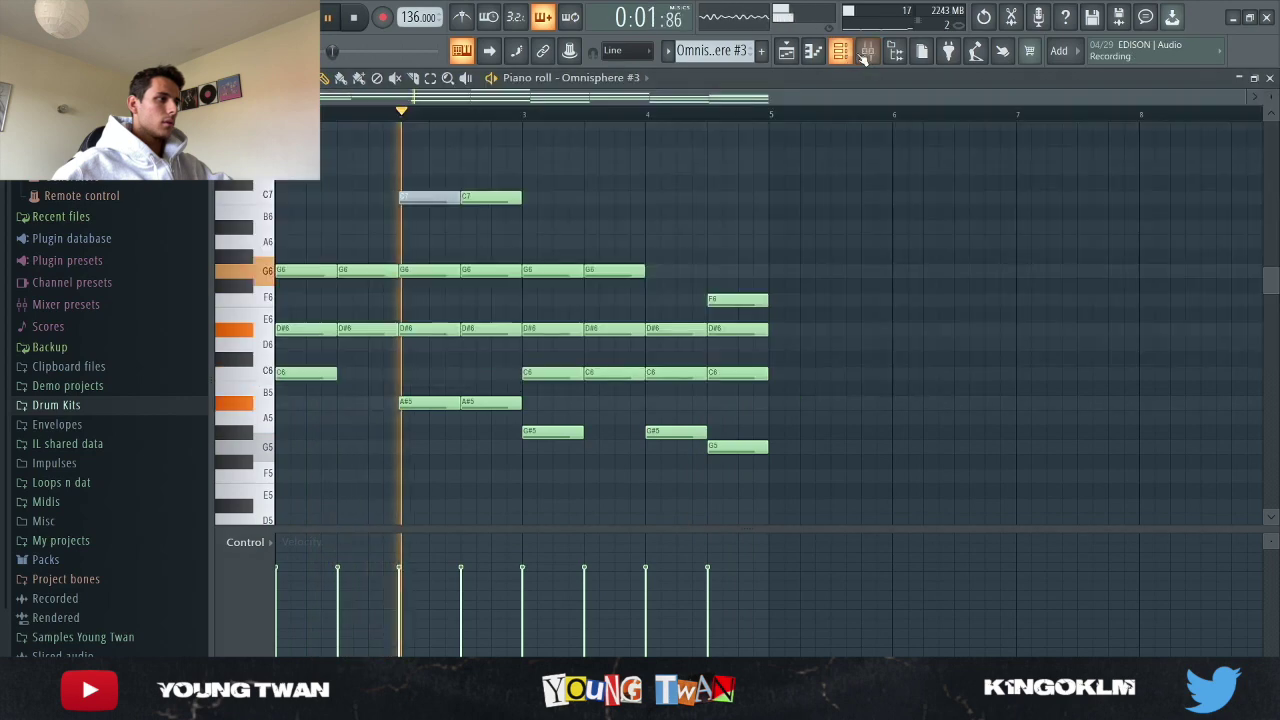
left_click(866, 54)
key("space")
left_click(1164, 238)
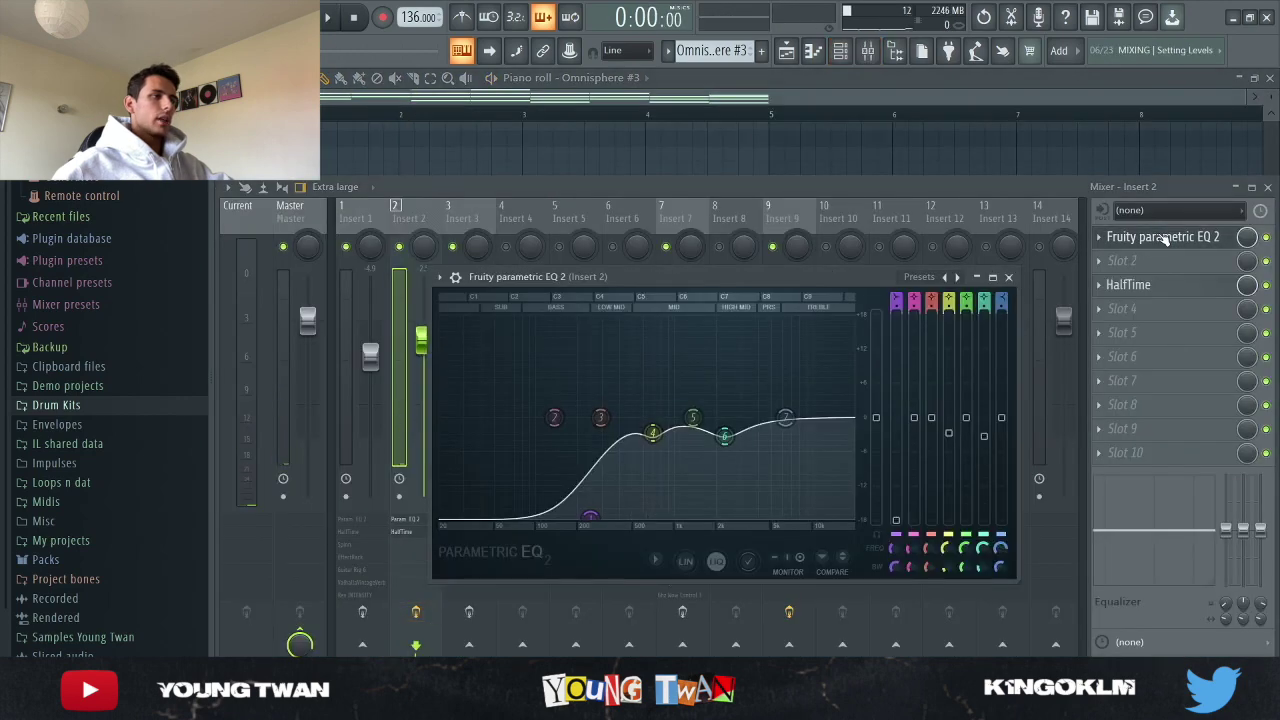
left_click(1164, 238)
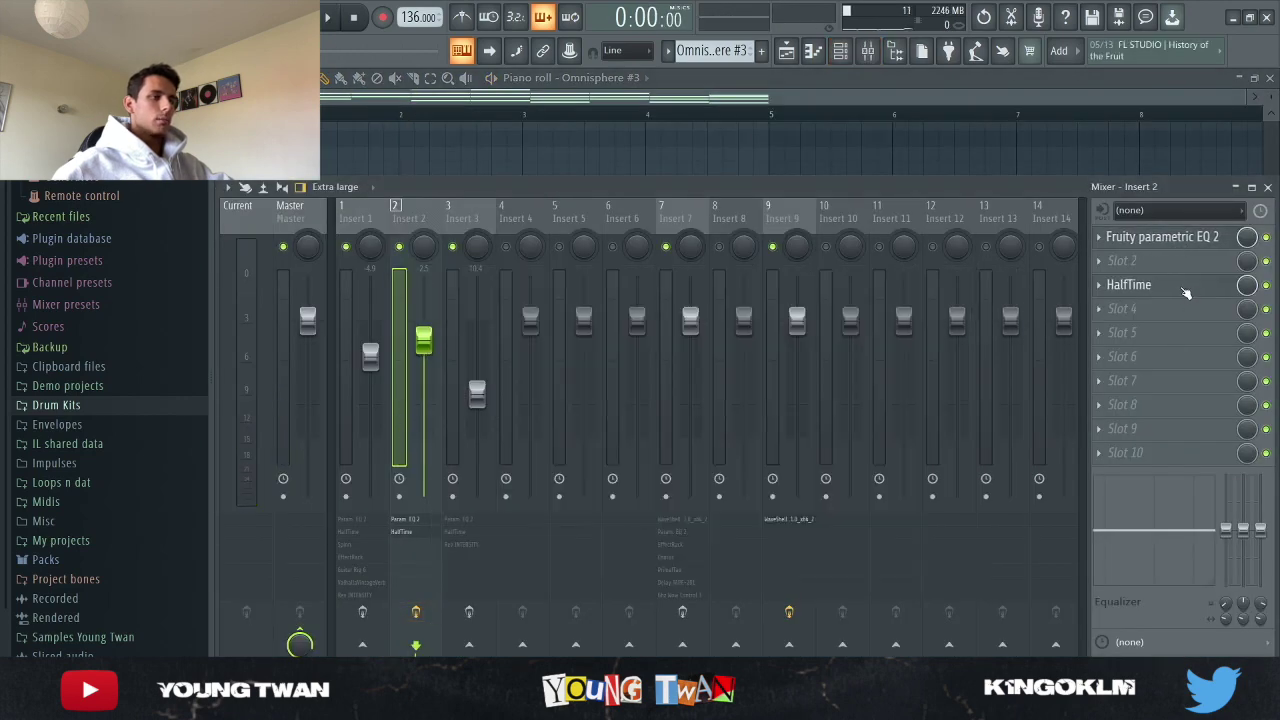
left_click(1184, 290)
left_click(1184, 290)
- Return to the Omnisphere #3 piano roll and play its pattern through the Insert 2 effects
left_click(874, 160)
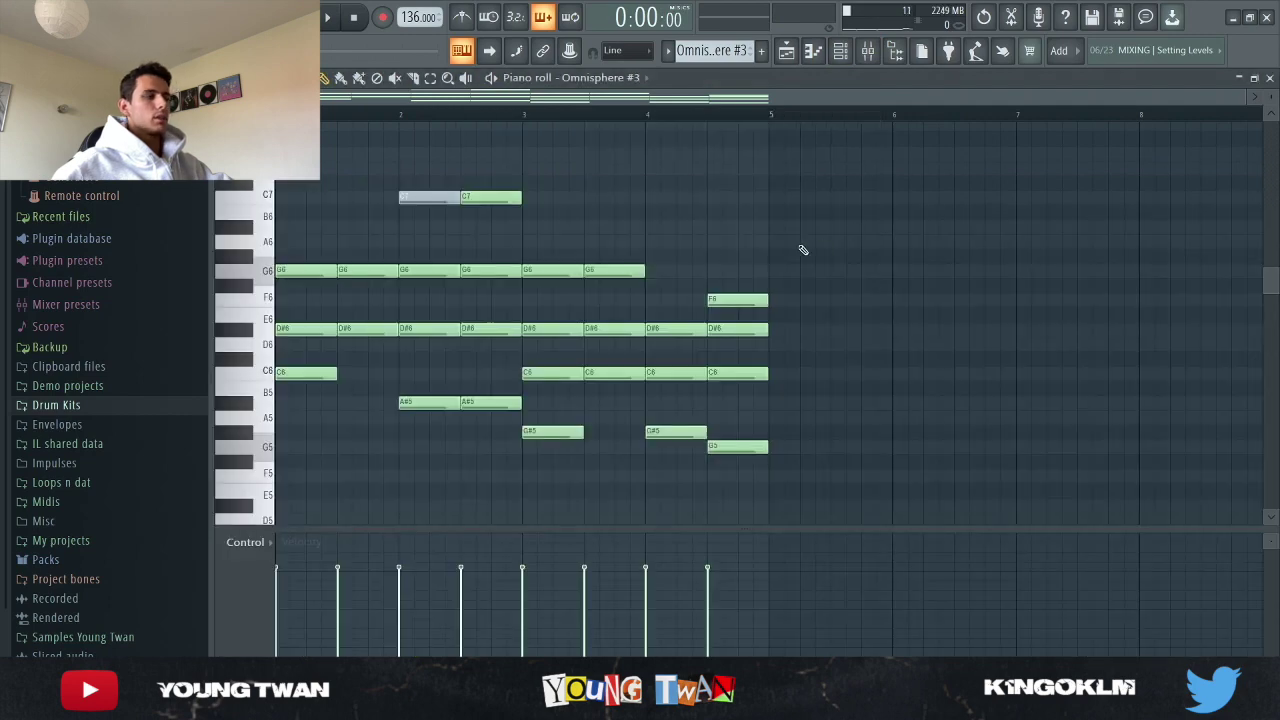
key("space")
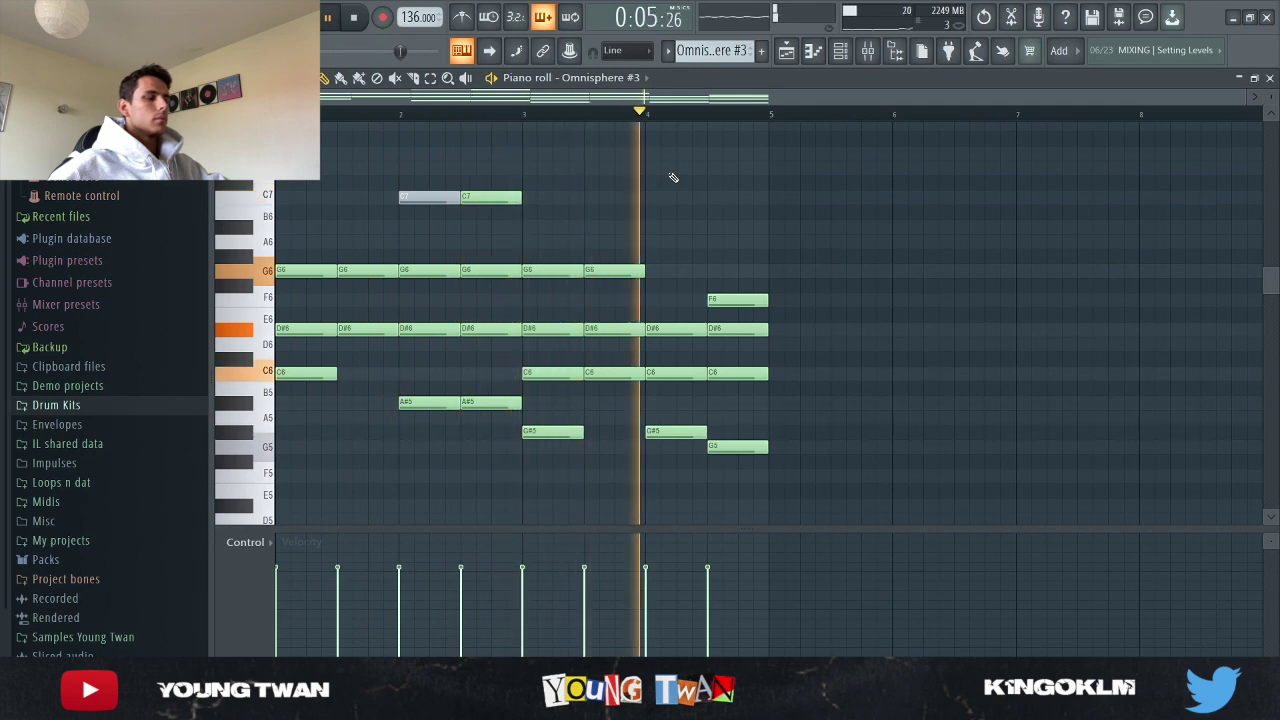
key("space")
- Show the Omnisphere #2 channel's Bubbly Old Vibes patch and play its notes in the piano roll
key("F6")
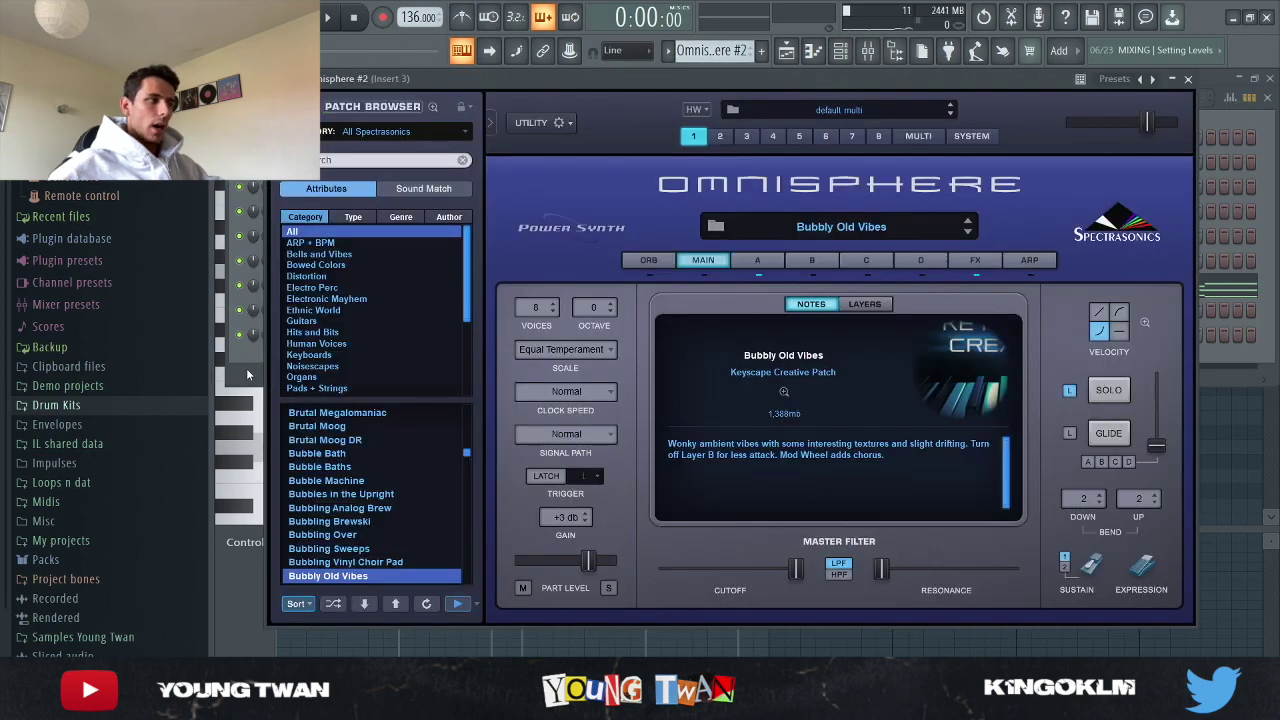
left_click(248, 370)
left_click(449, 300)
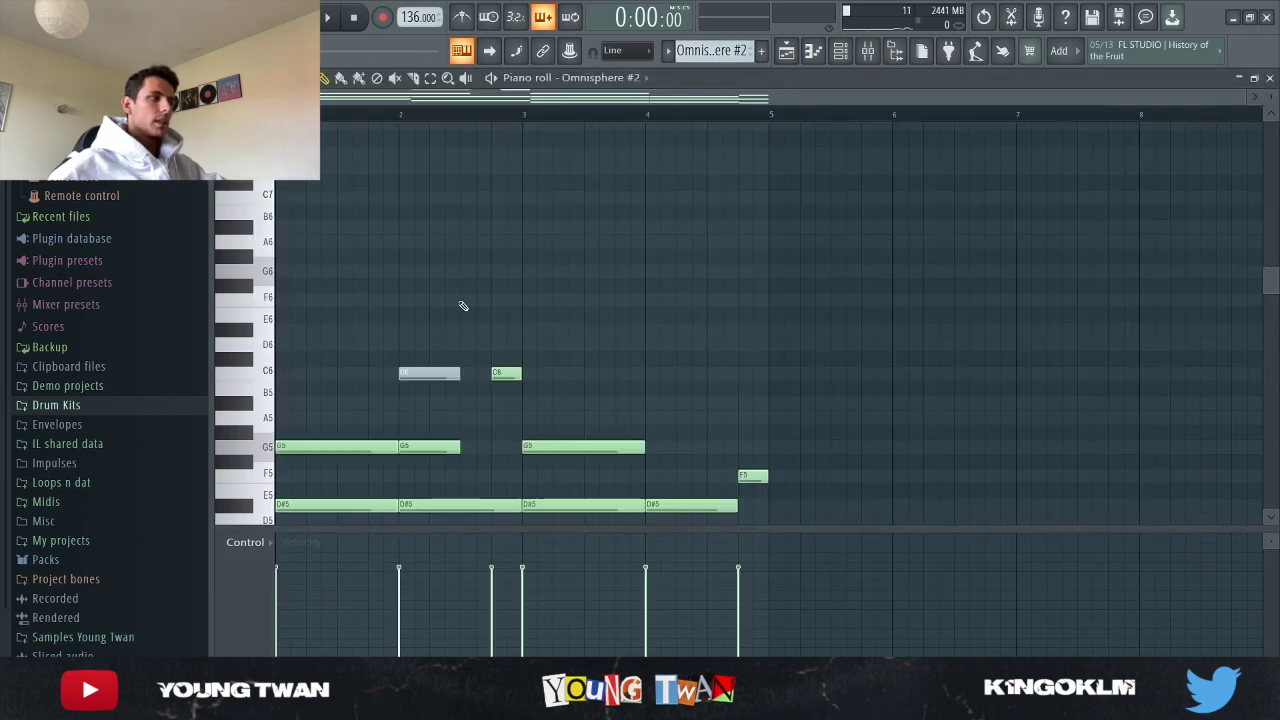
scroll(560, 306, "down", 1)
scroll(700, 408, "up", 1)
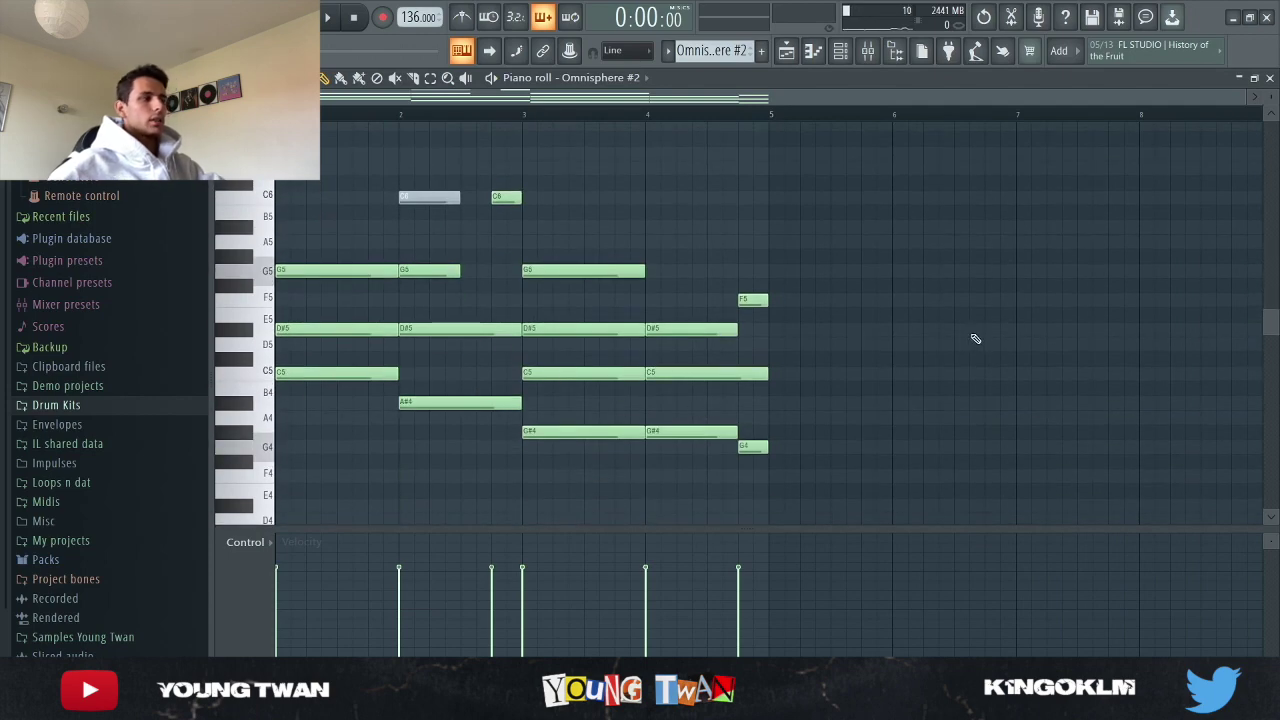
key("space")
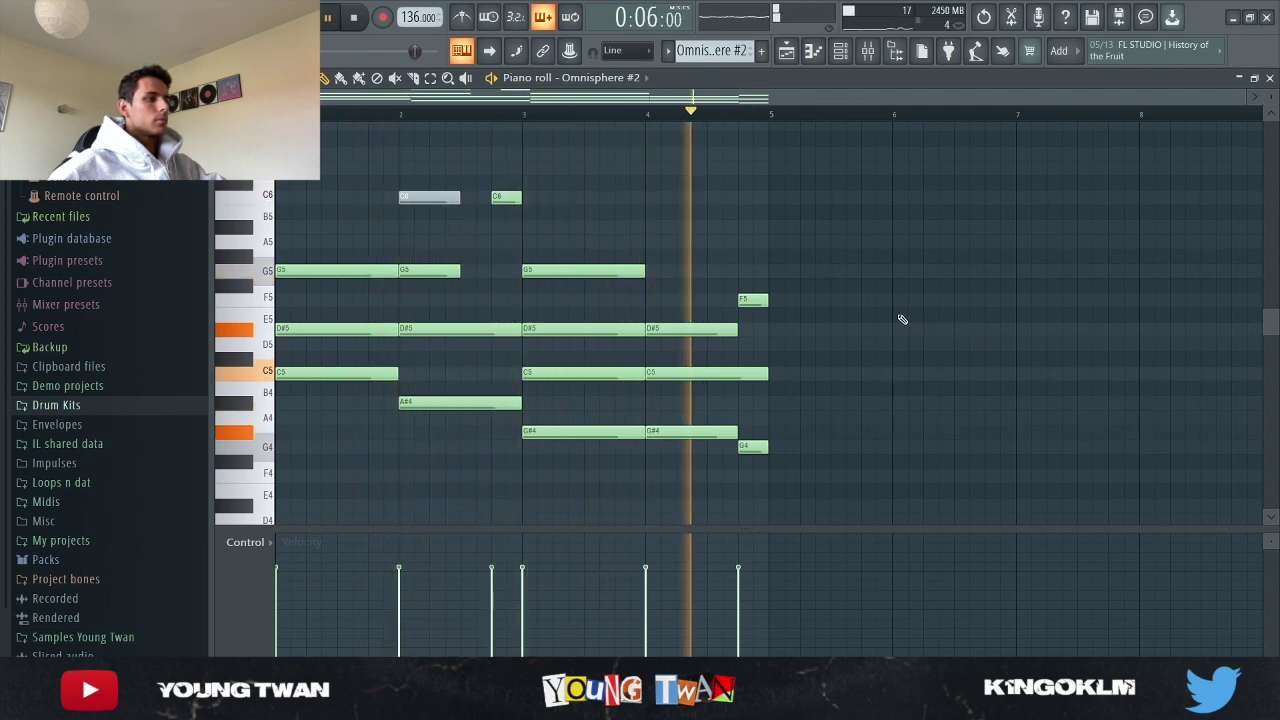
key("space")
- Enable the Fruity parametric EQ 2 and Rev INTENSITY effects on mixer Insert 3 and inspect the equalizer
left_click(849, 55)
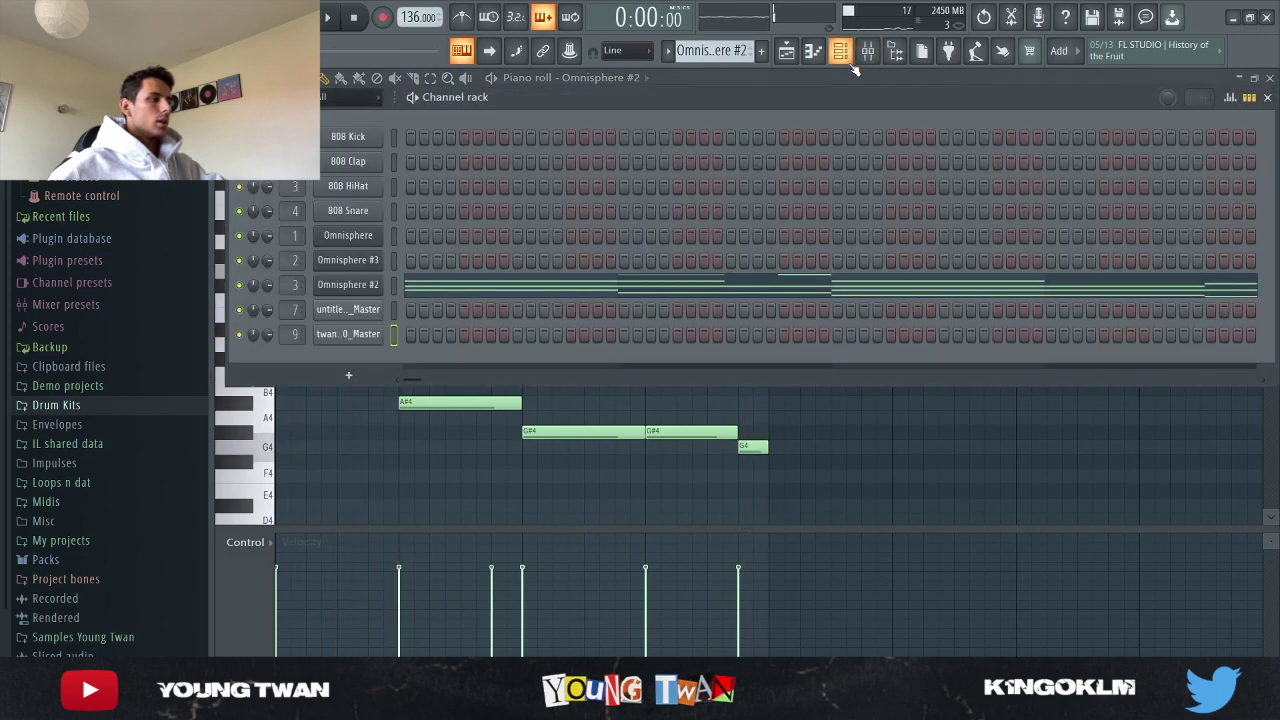
left_click(868, 51)
left_click(478, 349)
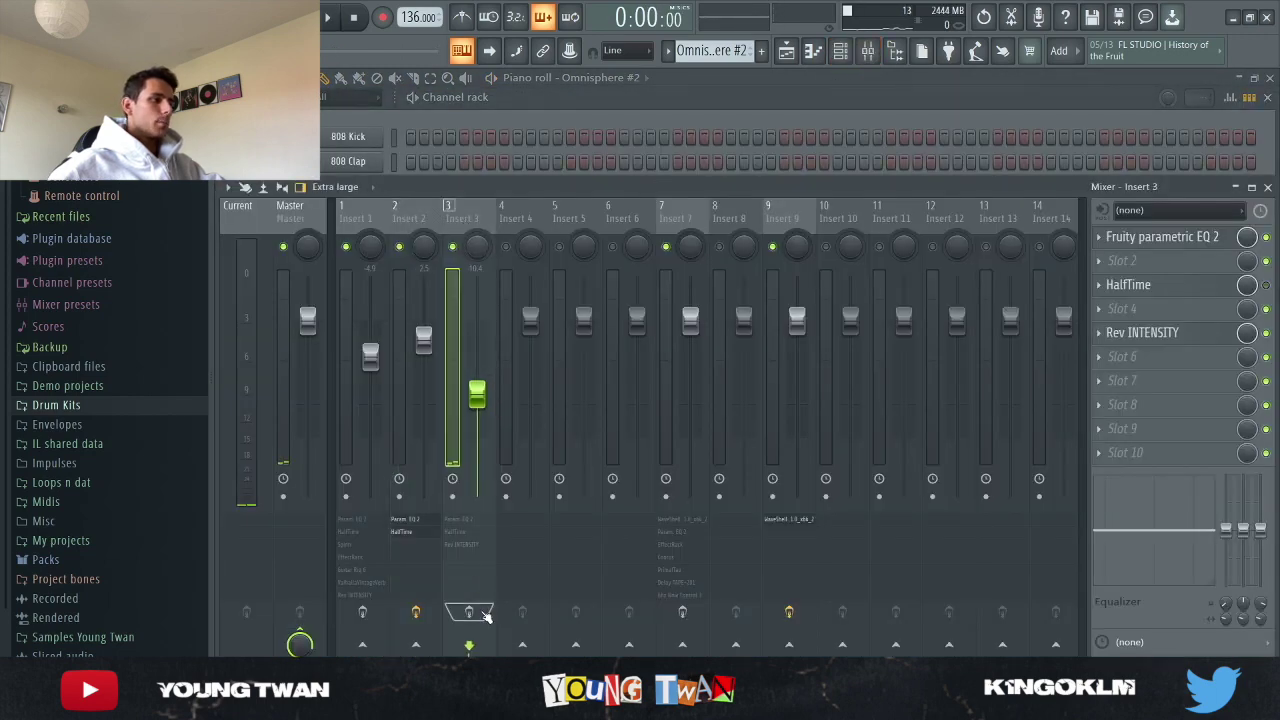
left_click(1160, 236)
left_click(1160, 236)
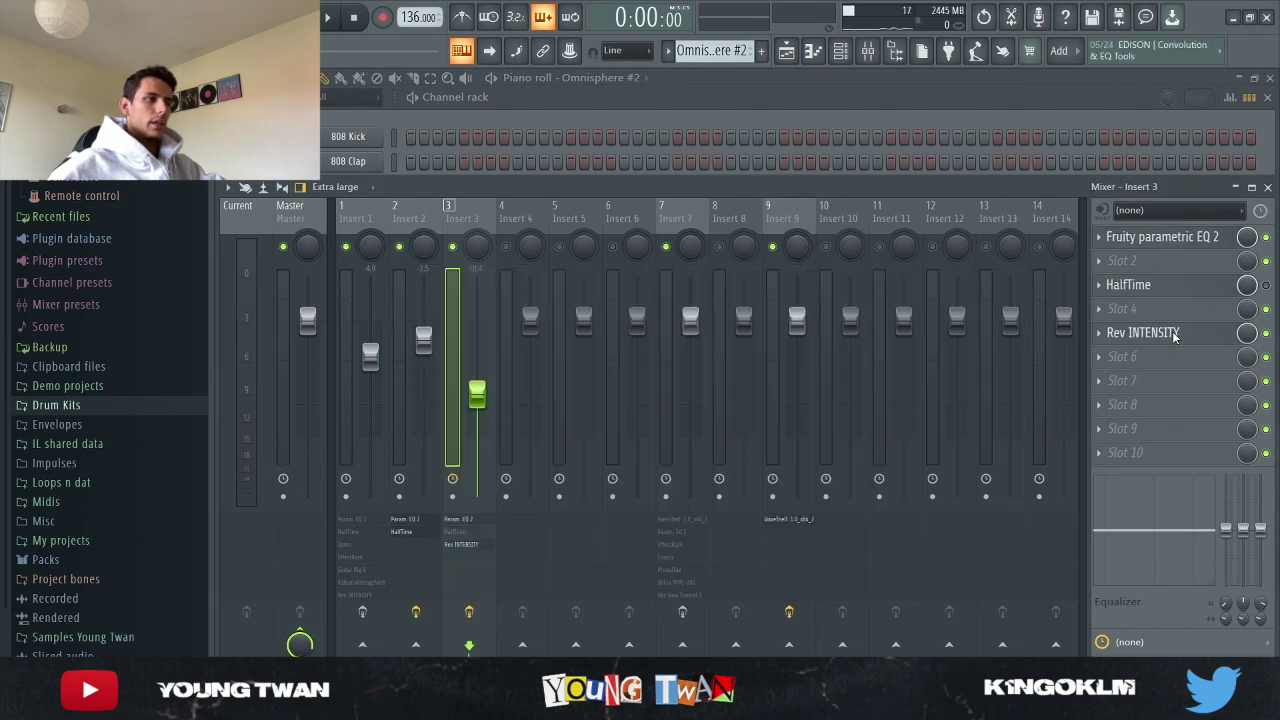
- Inspect the Rev INTENSITY reverb settings on Insert 3 and close the plugin
left_click(1175, 336)
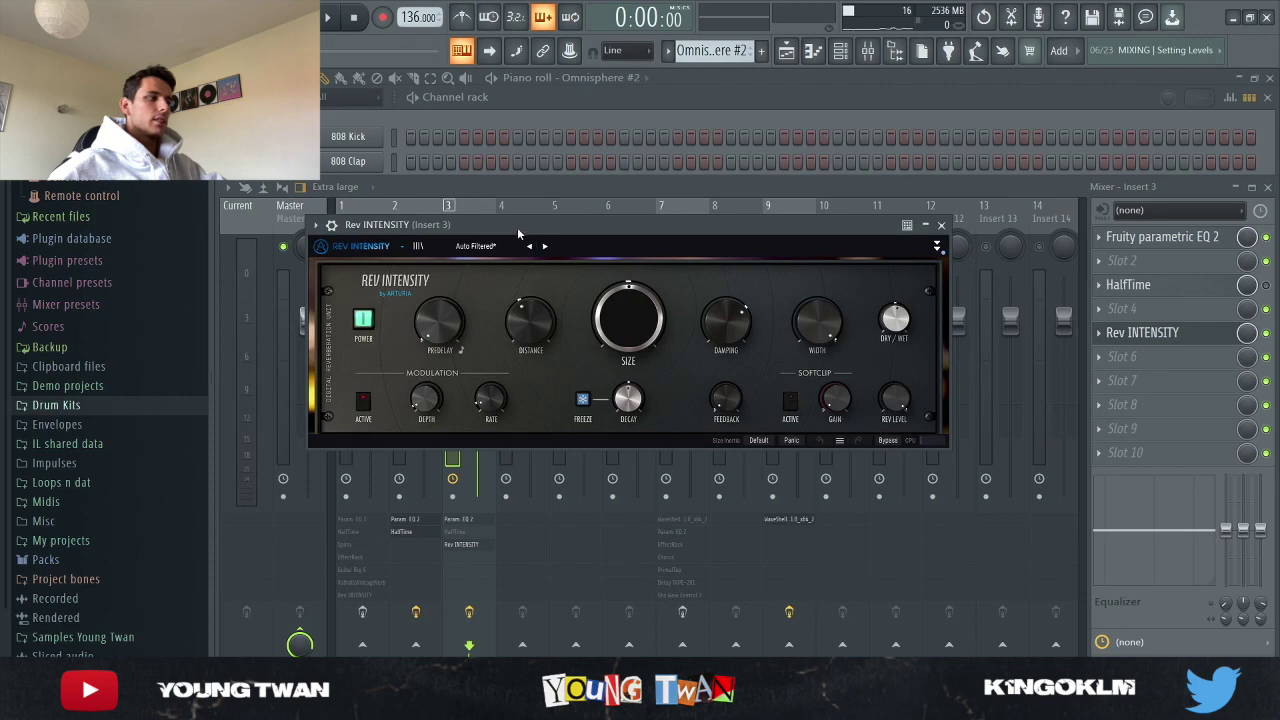
left_click_drag(518, 234, 601, 196)
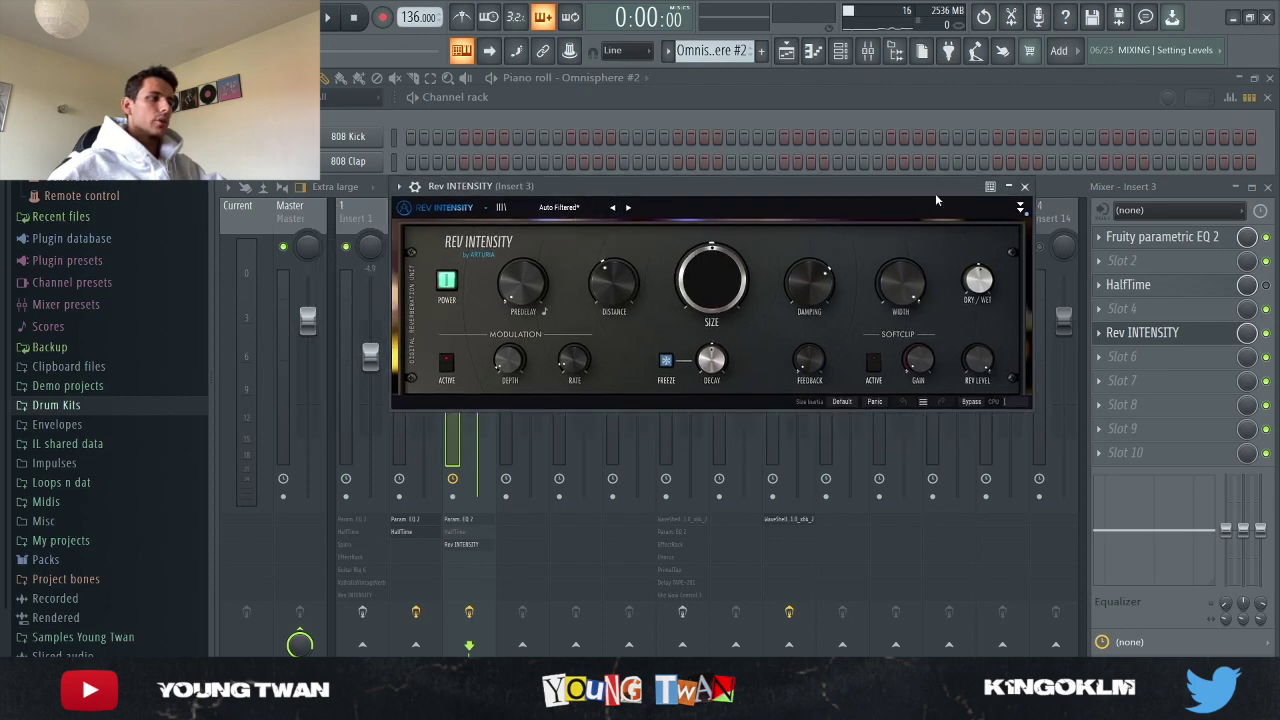
left_click(1024, 187)
- Return to the channel rack and inspect the first Omnisphere channel's Kites in the Clouds patch
left_click(589, 96)
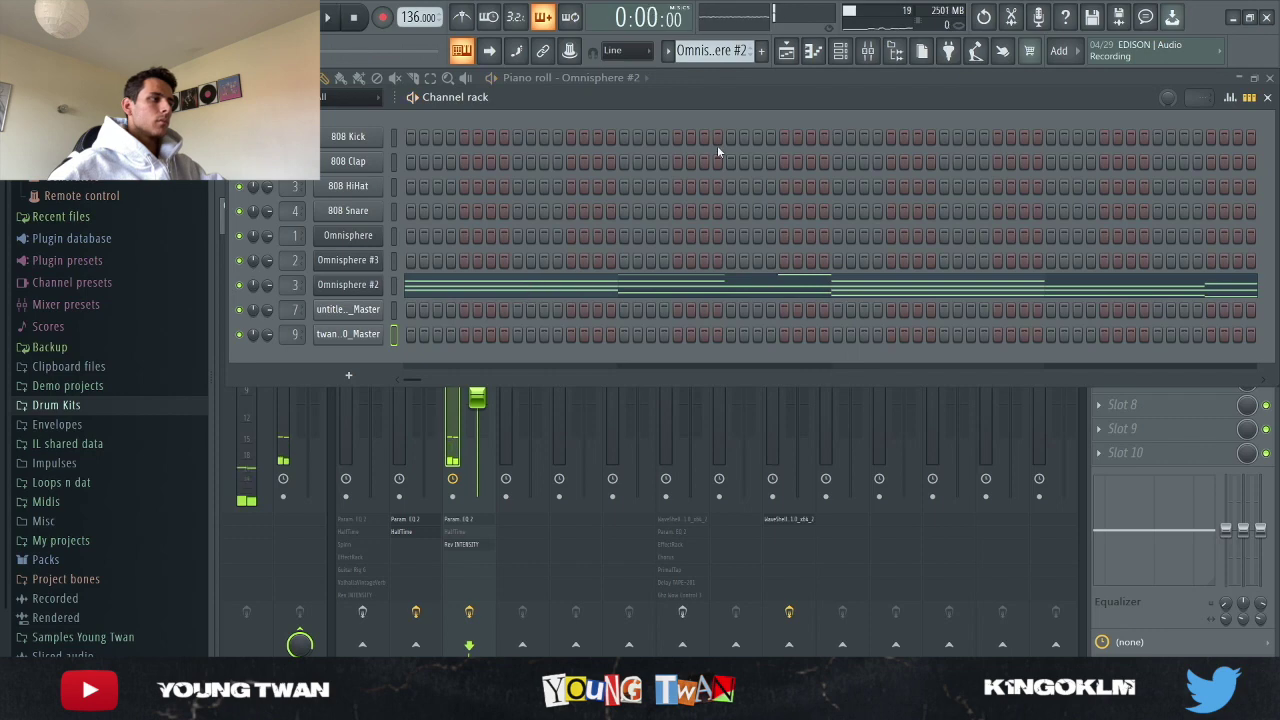
scroll(725, 48, "up", 2)
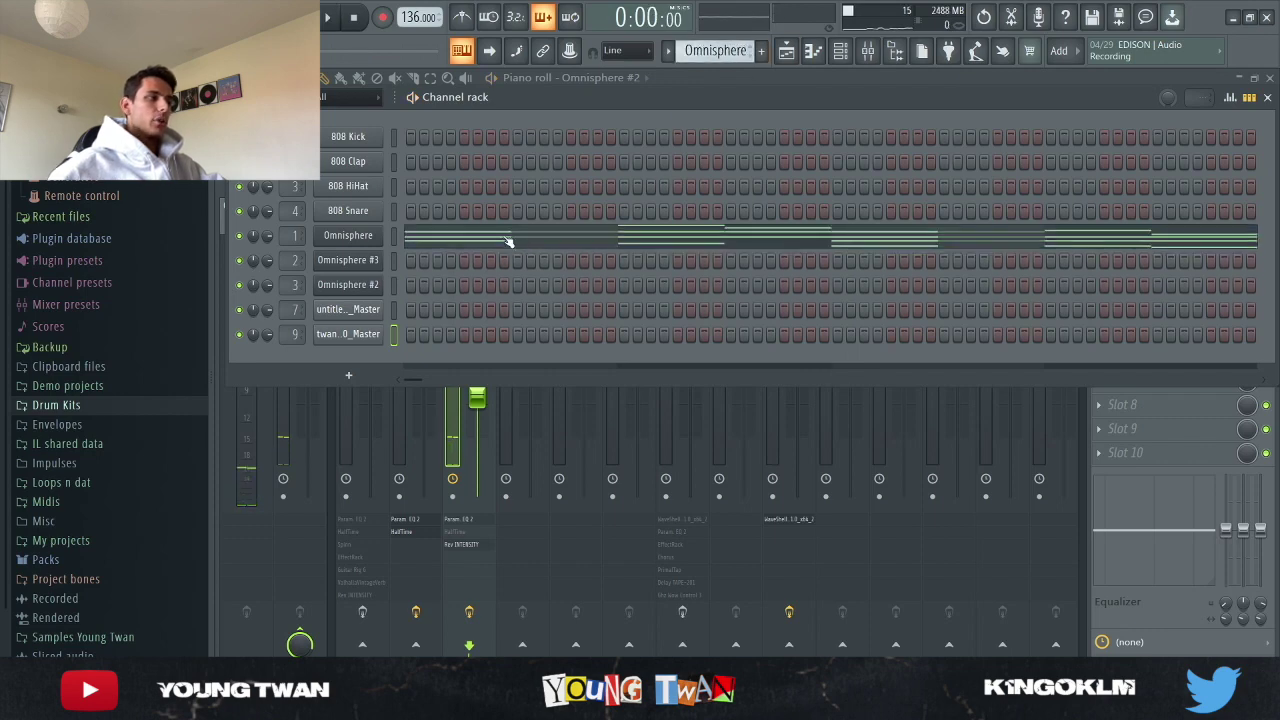
left_click(350, 236)
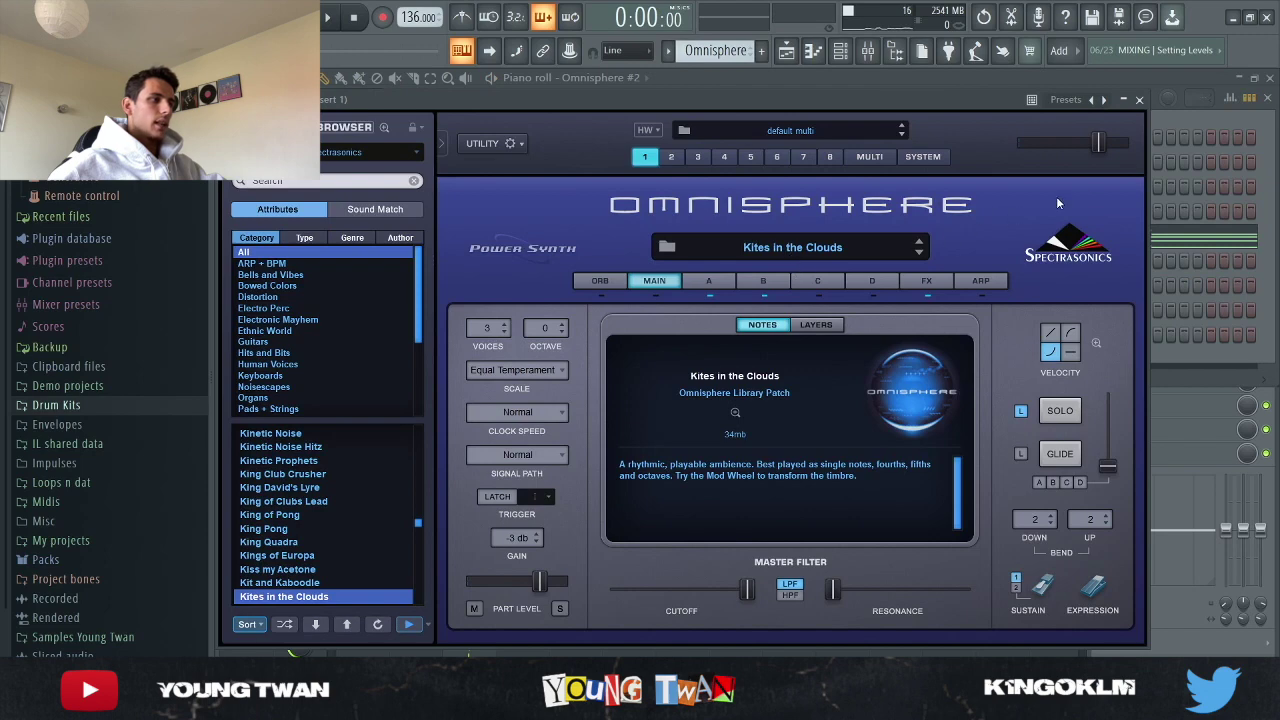
left_click(1137, 100)
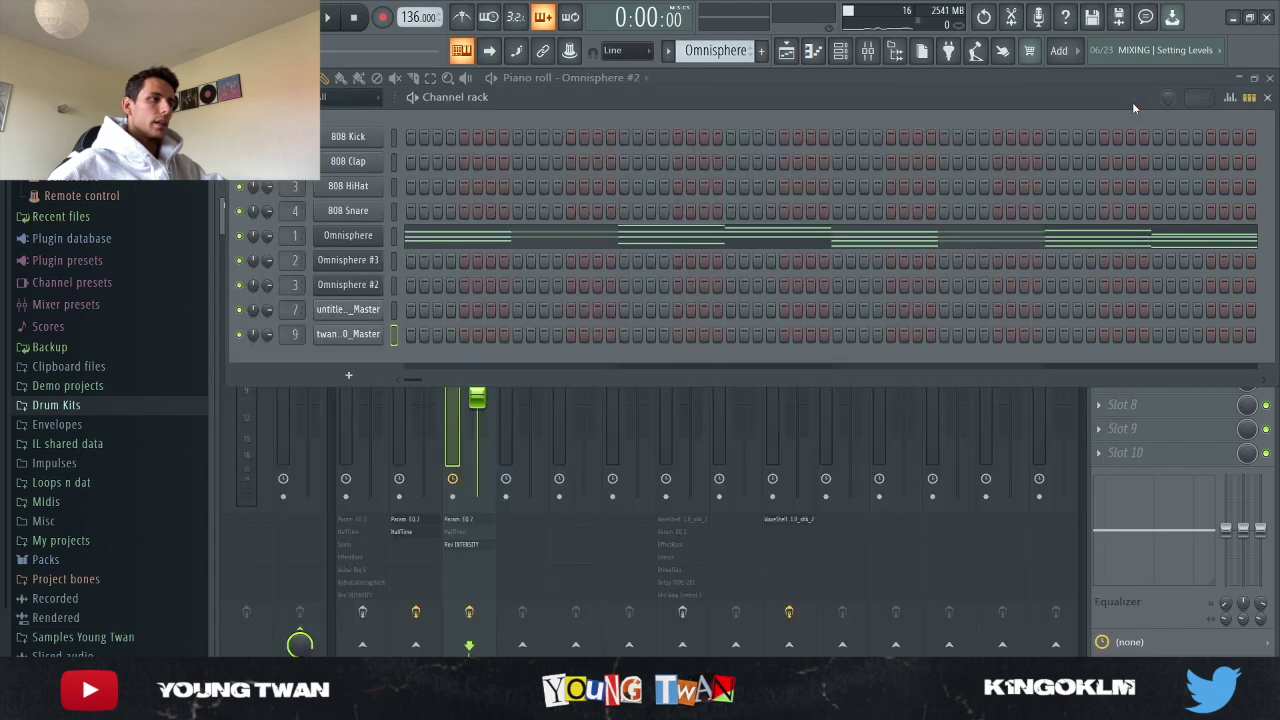
- Open the first Omnisphere channel's notes in the piano roll and examine the whole chord pattern
left_click(433, 247)
scroll(586, 277, "up", 4)
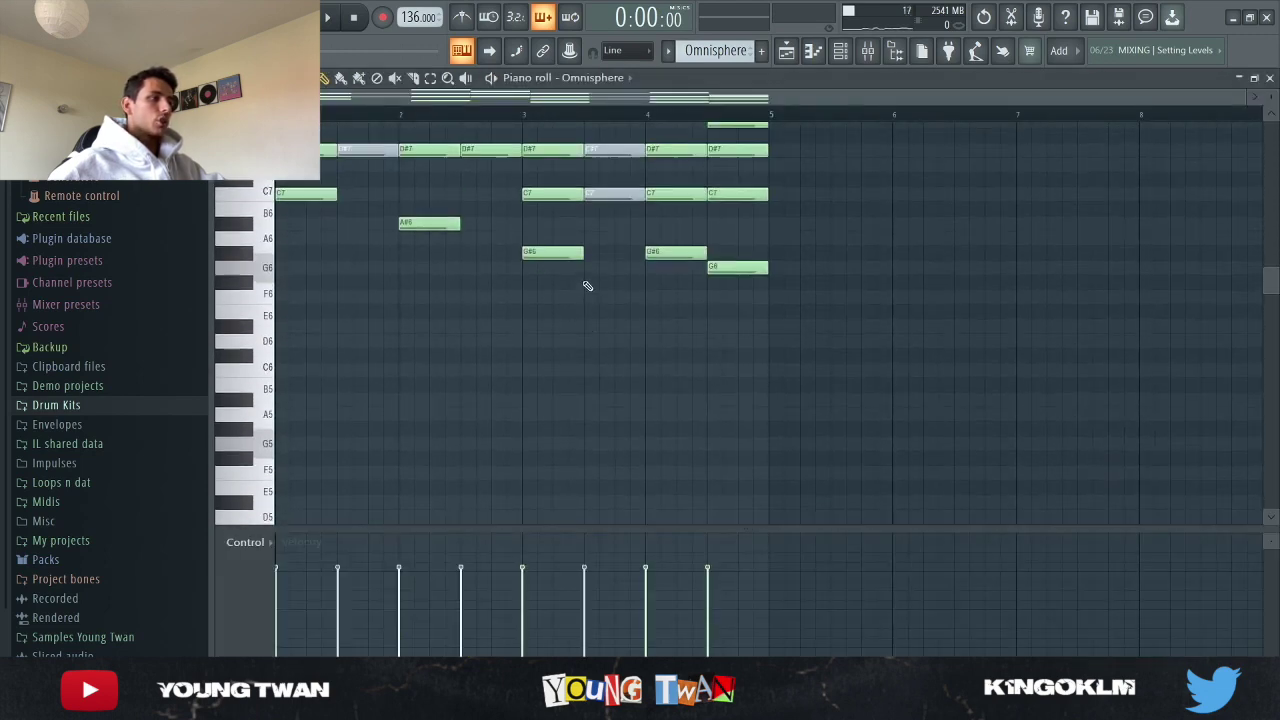
scroll(588, 287, "up", 4)
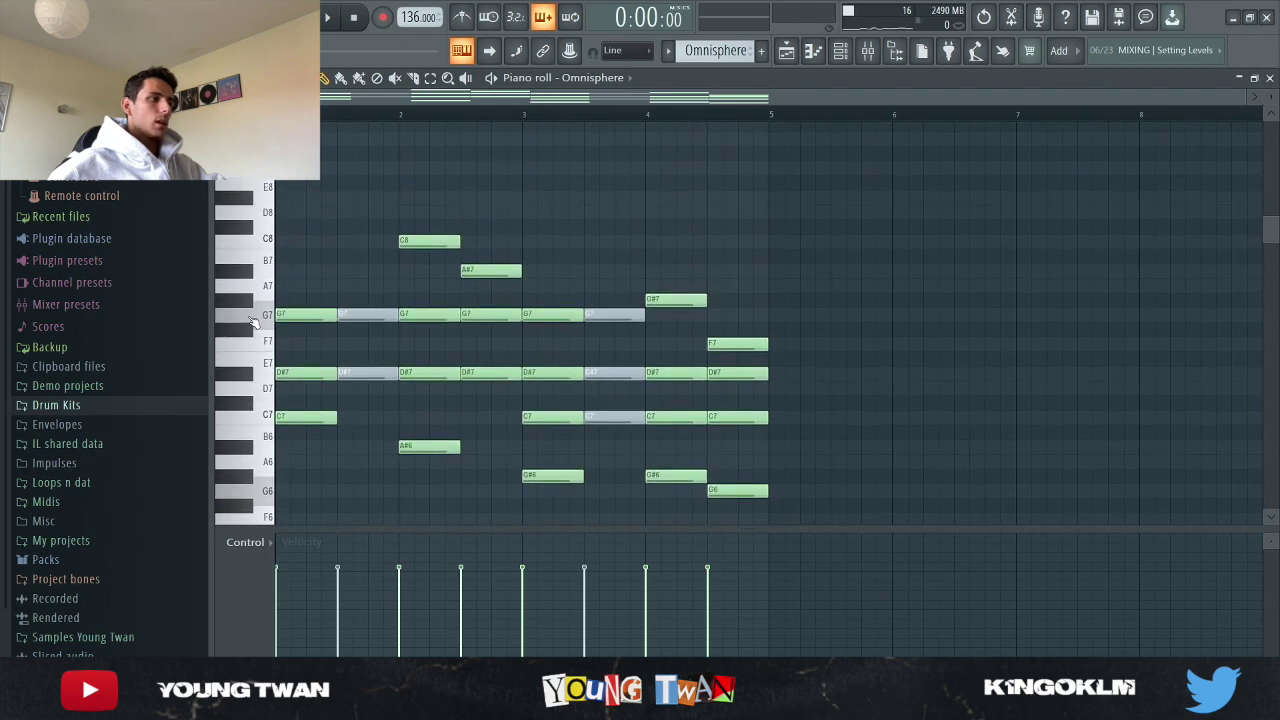
scroll(253, 320, "up", 2)
- Select mixer Insert 1 and play the first Omnisphere channel's pattern without its effects
left_click(847, 54)
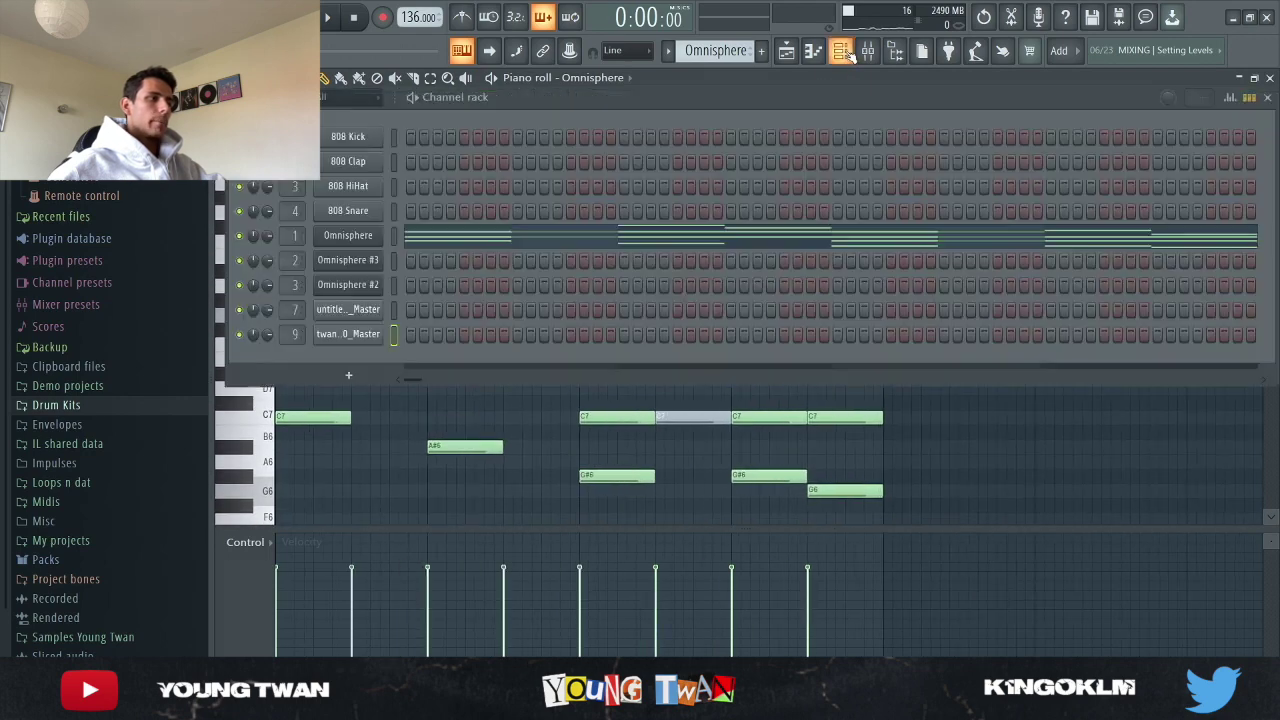
left_click(869, 52)
left_click(345, 213)
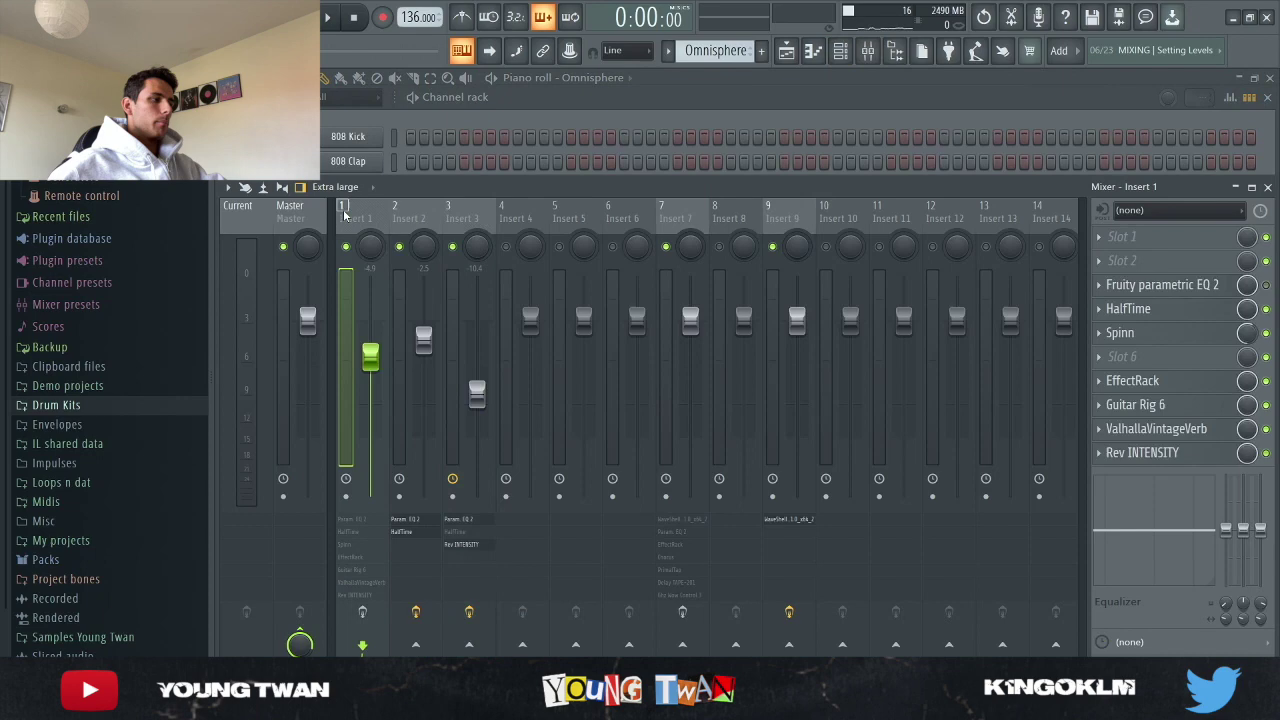
left_click(574, 104)
left_click(617, 238)
scroll(880, 262, "down", 1)
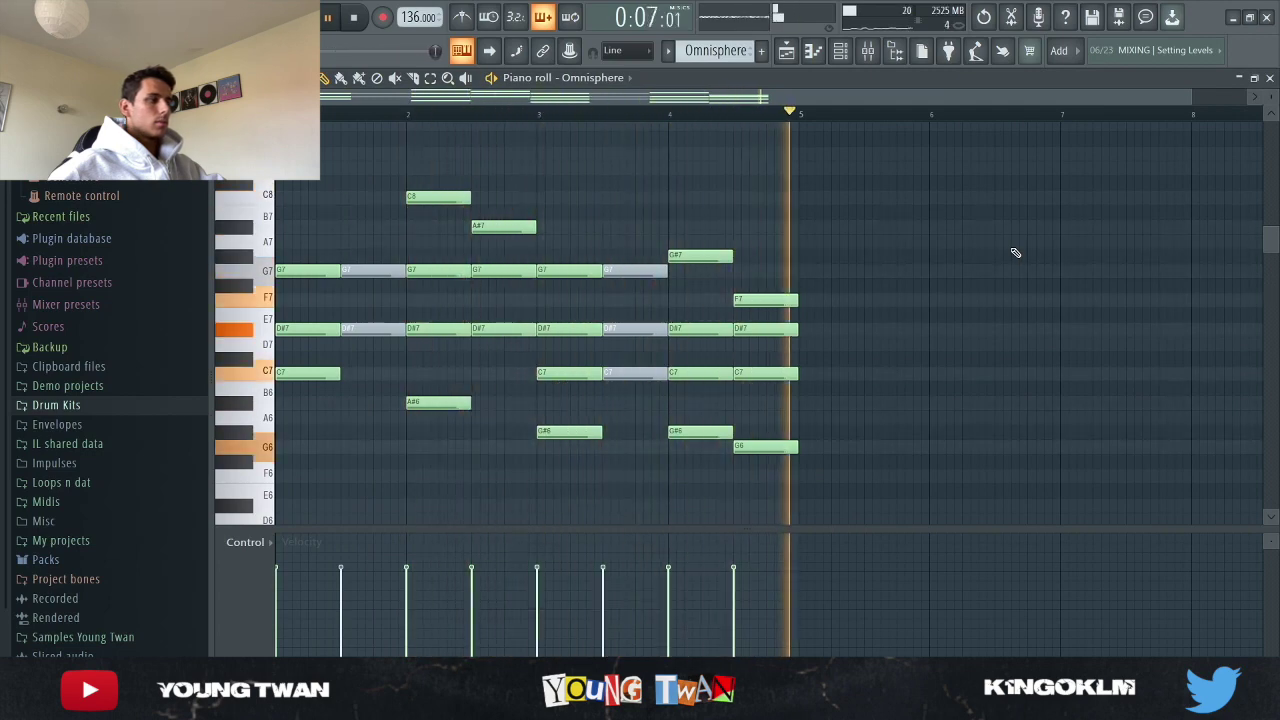
- Enable the Insert 1 effects except Rev INTENSITY and play the Omnisphere pattern through them
left_click(869, 52)
key("space")
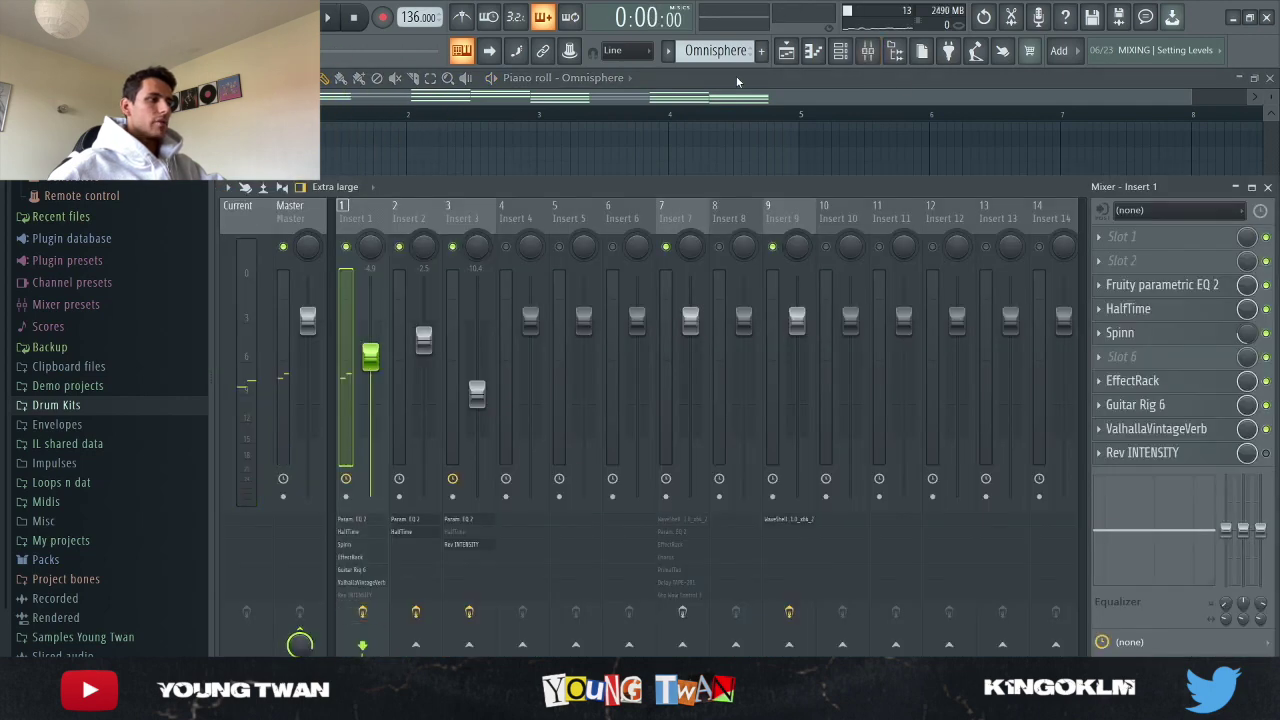
left_click(745, 150)
key("space")
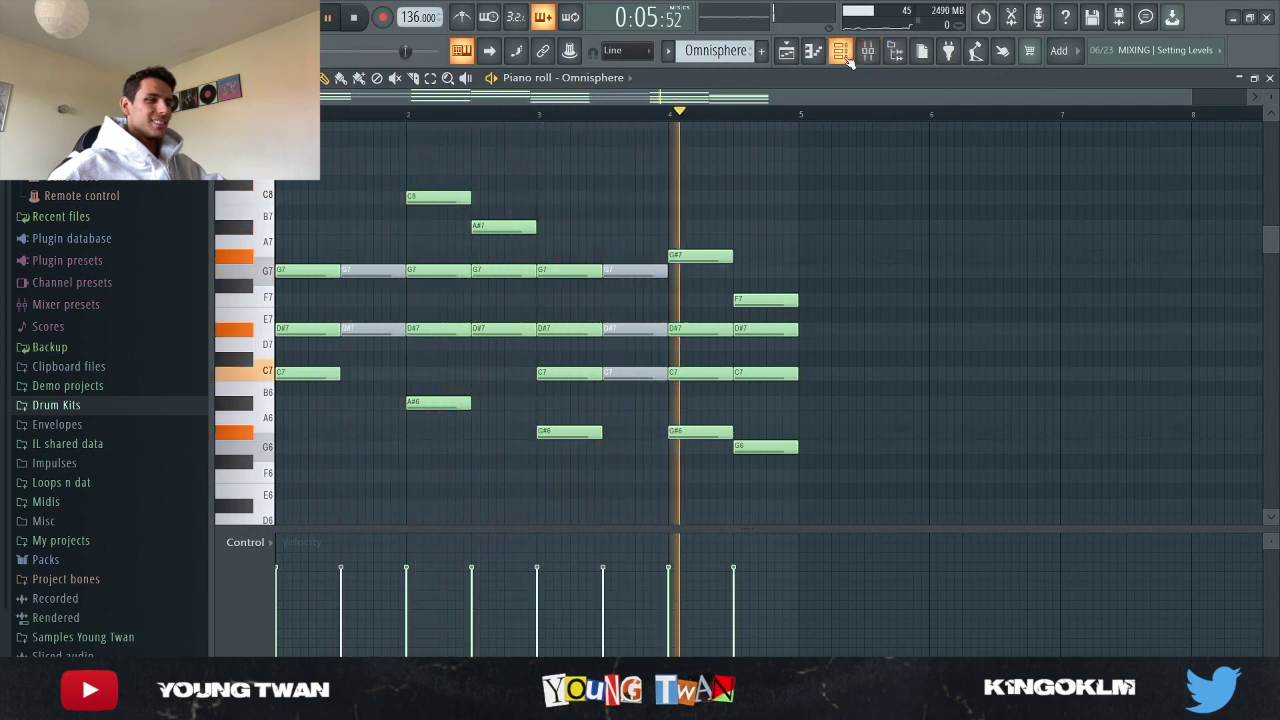
key("space")
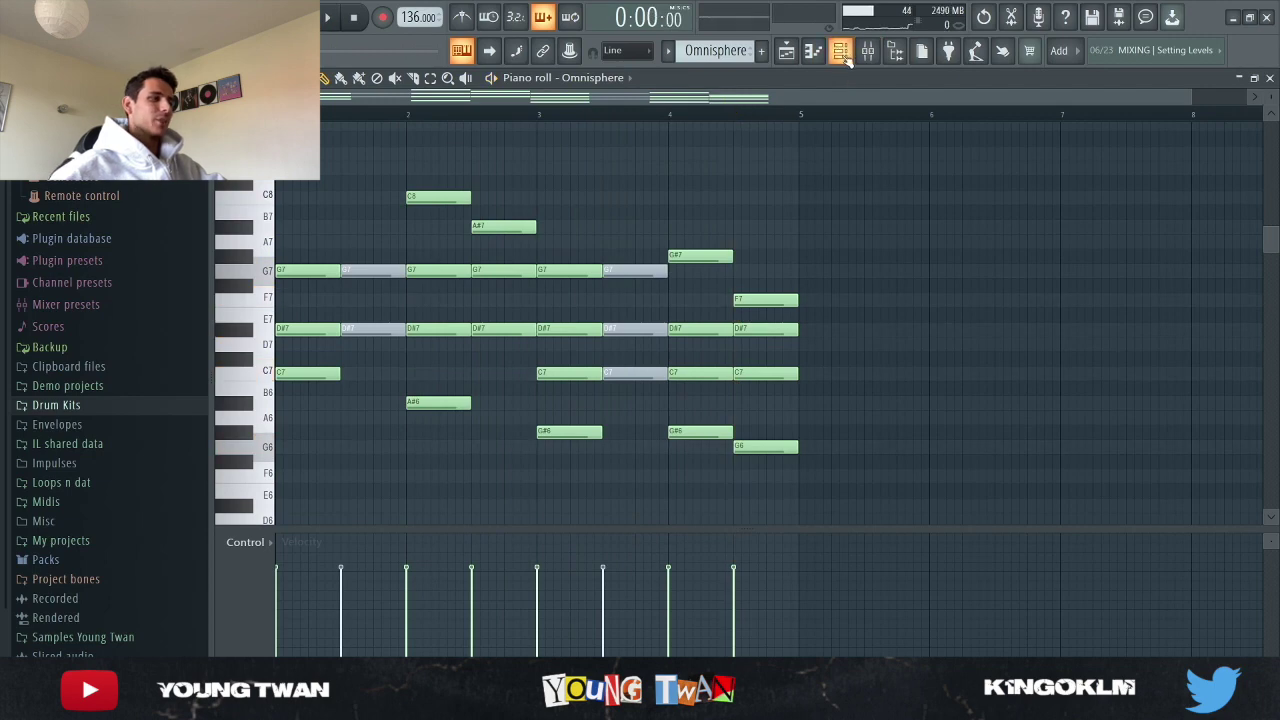
- Inspect the Fruity parametric EQ 2 curve and the HalfTime settings on mixer Insert 1
left_click(846, 58)
left_click(1161, 285)
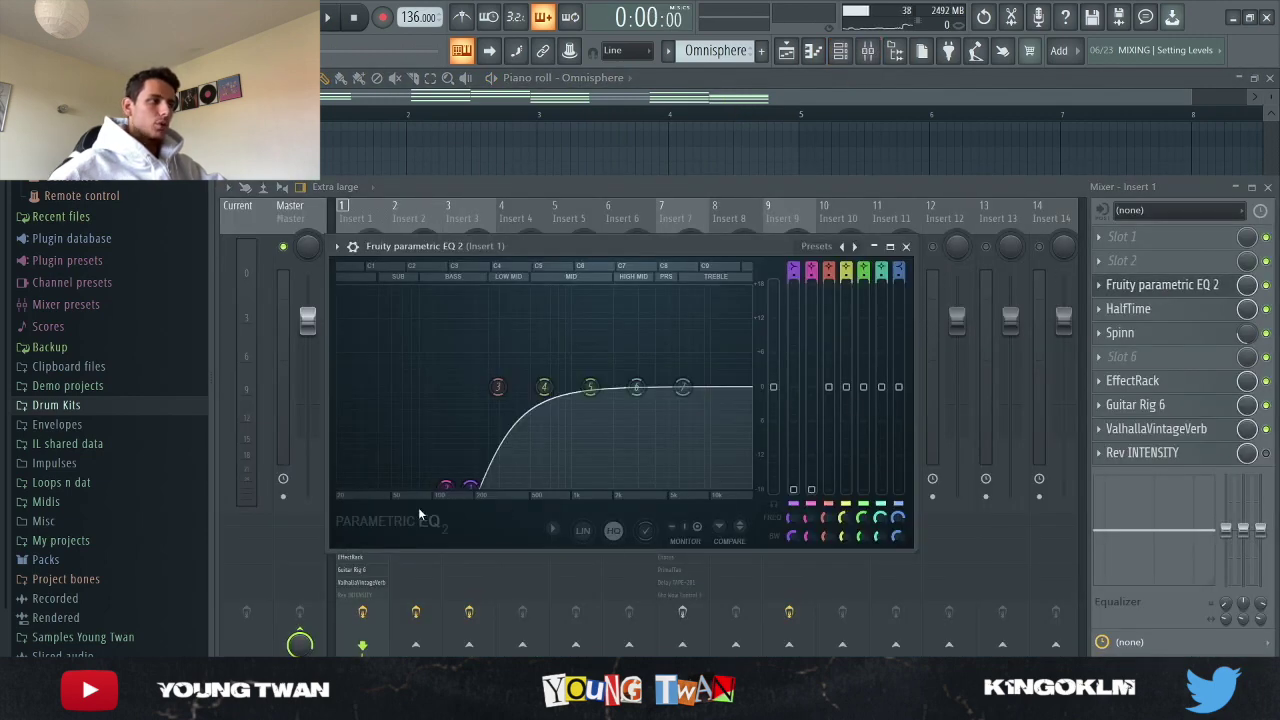
left_click(1134, 290)
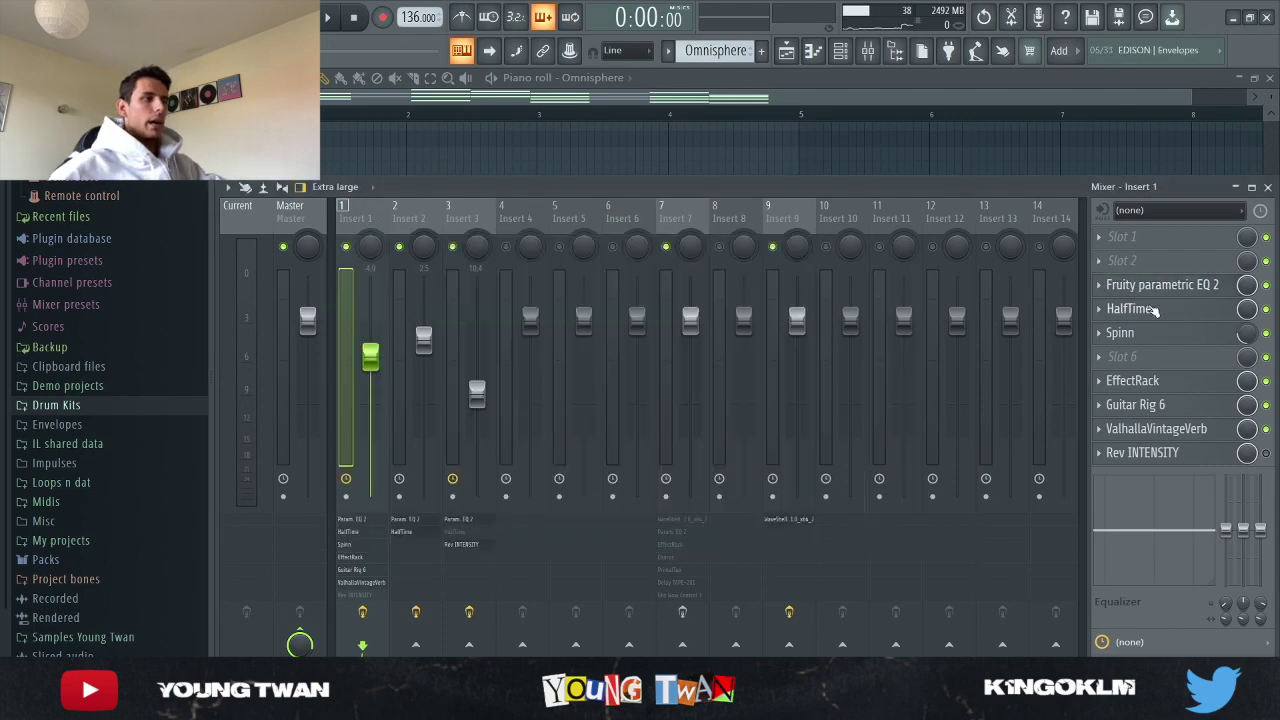
left_click(1155, 311)
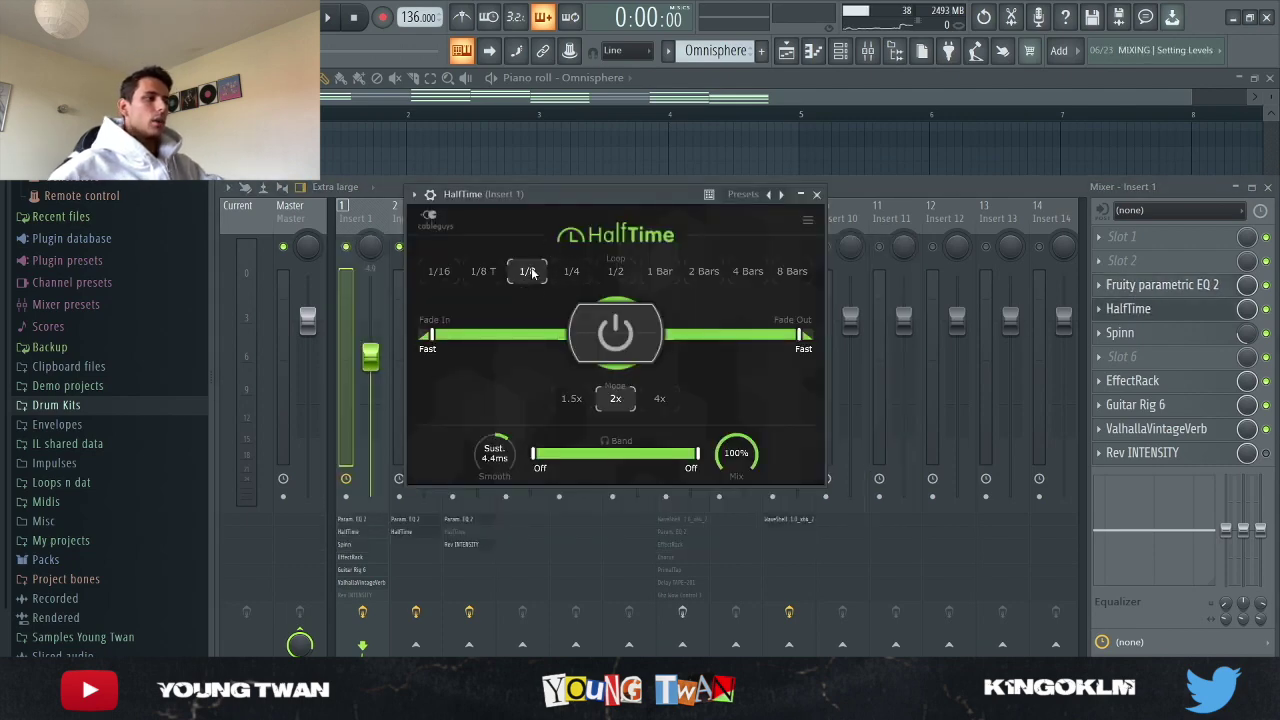
- Inspect the Spinn, EffectRack and ValhallaVintageVerb settings on mixer Insert 1
left_click(816, 194)
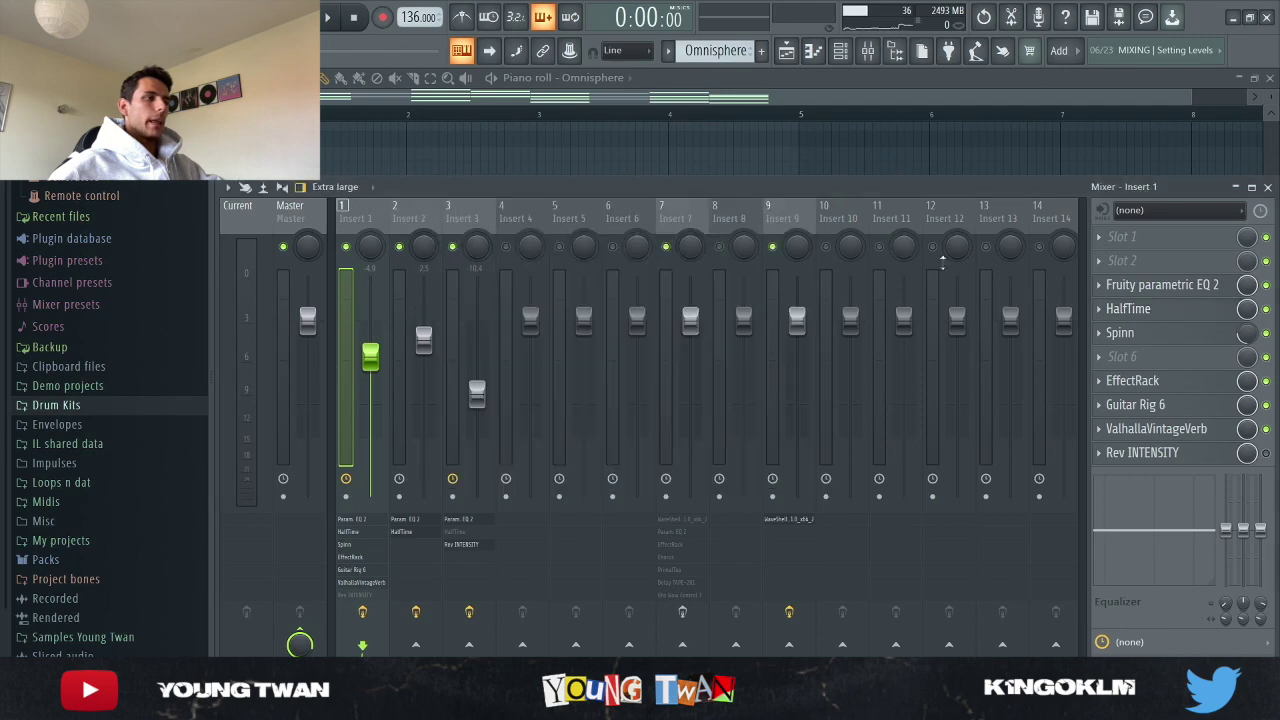
left_click(1166, 334)
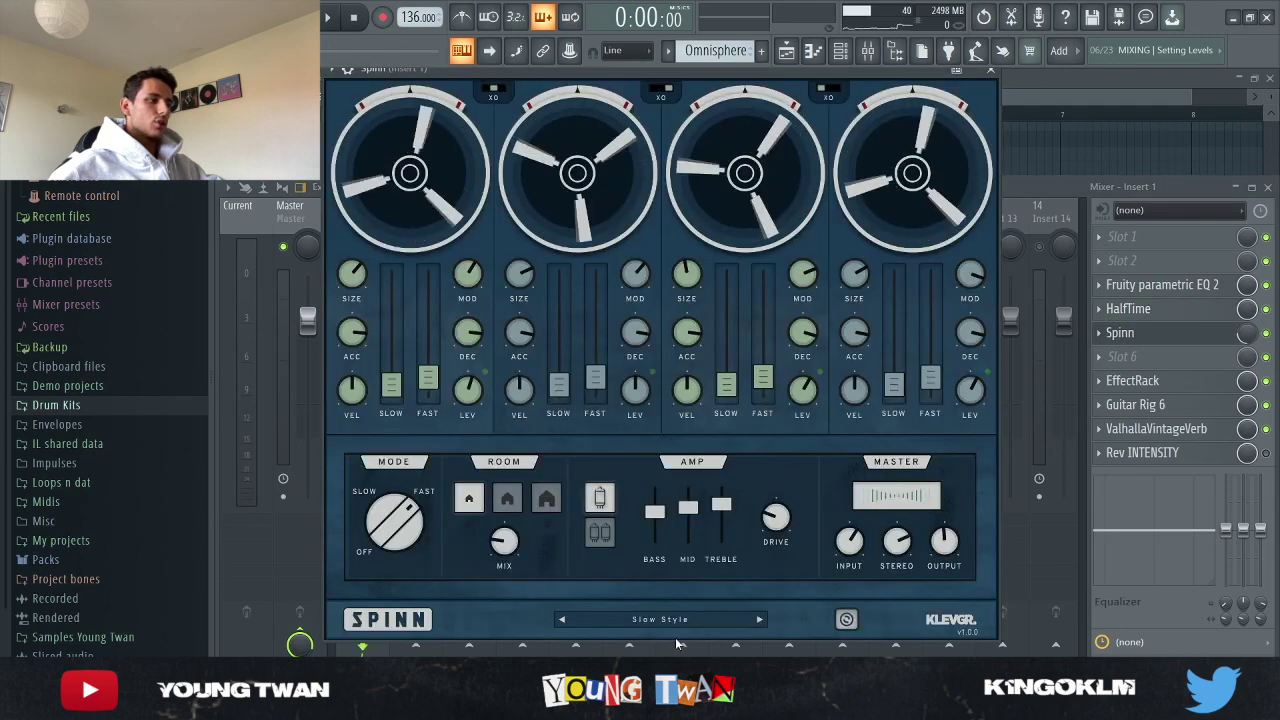
left_click(1168, 332)
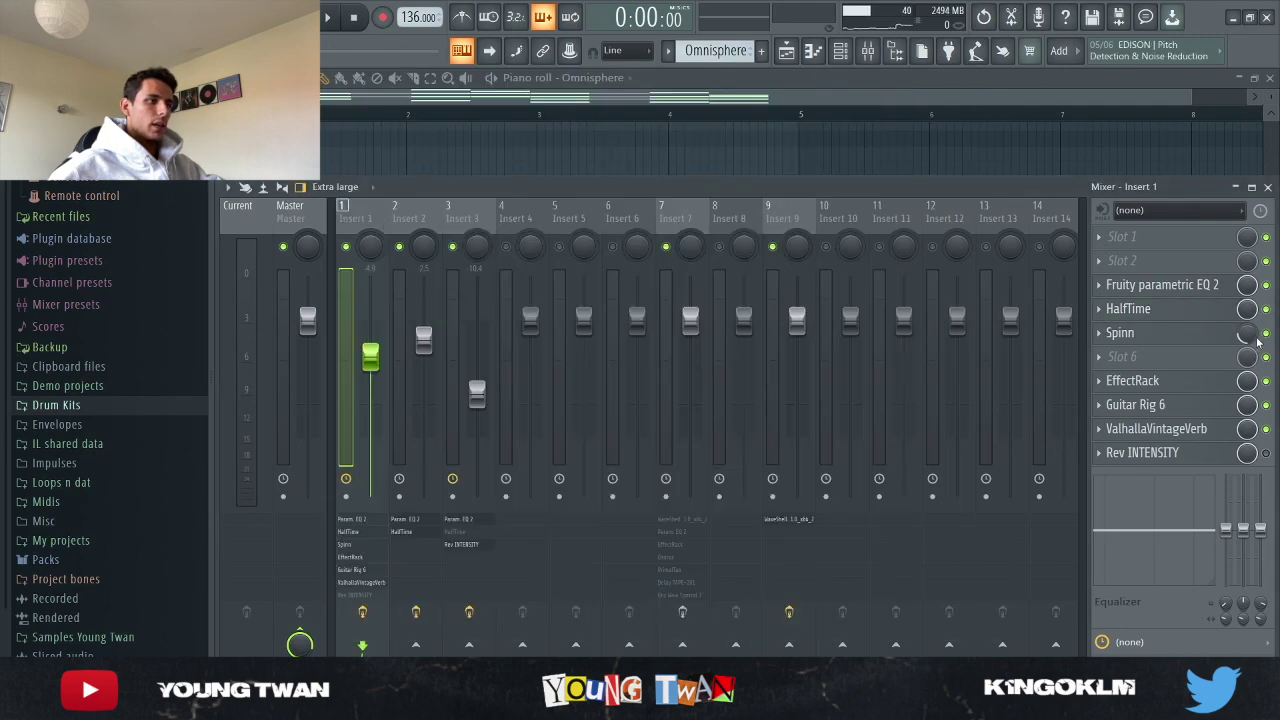
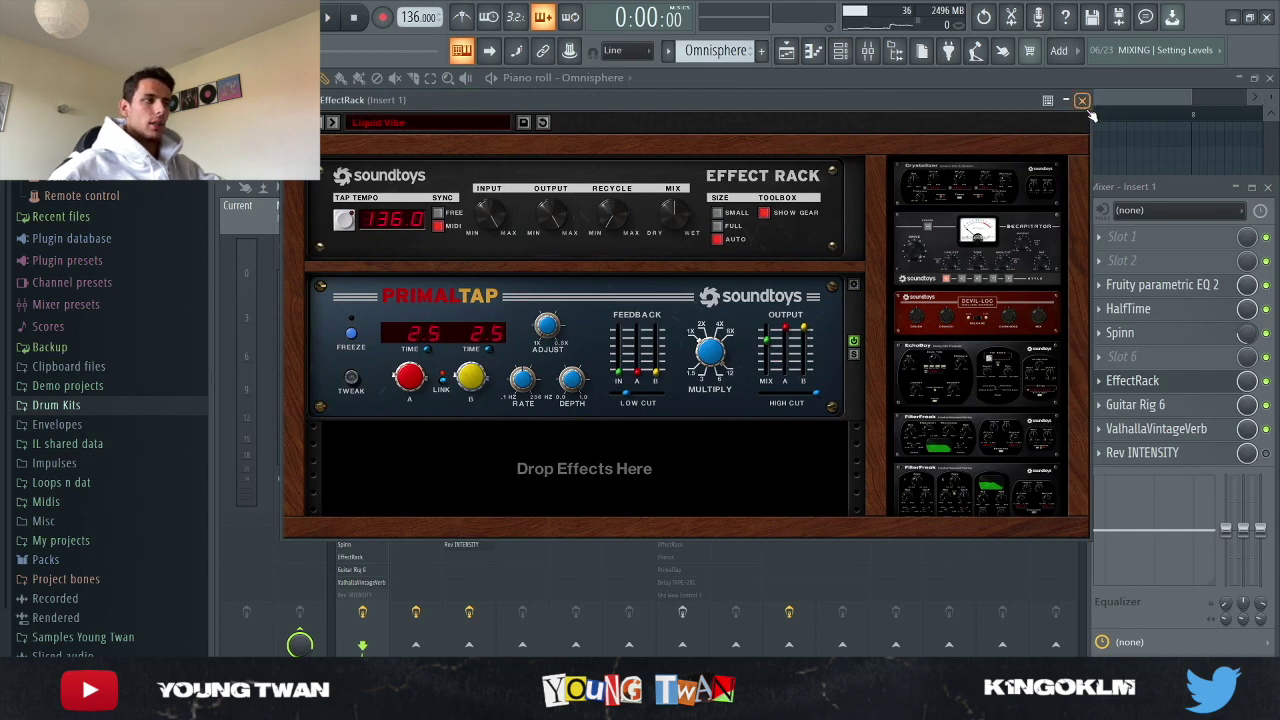
left_click(1082, 101)
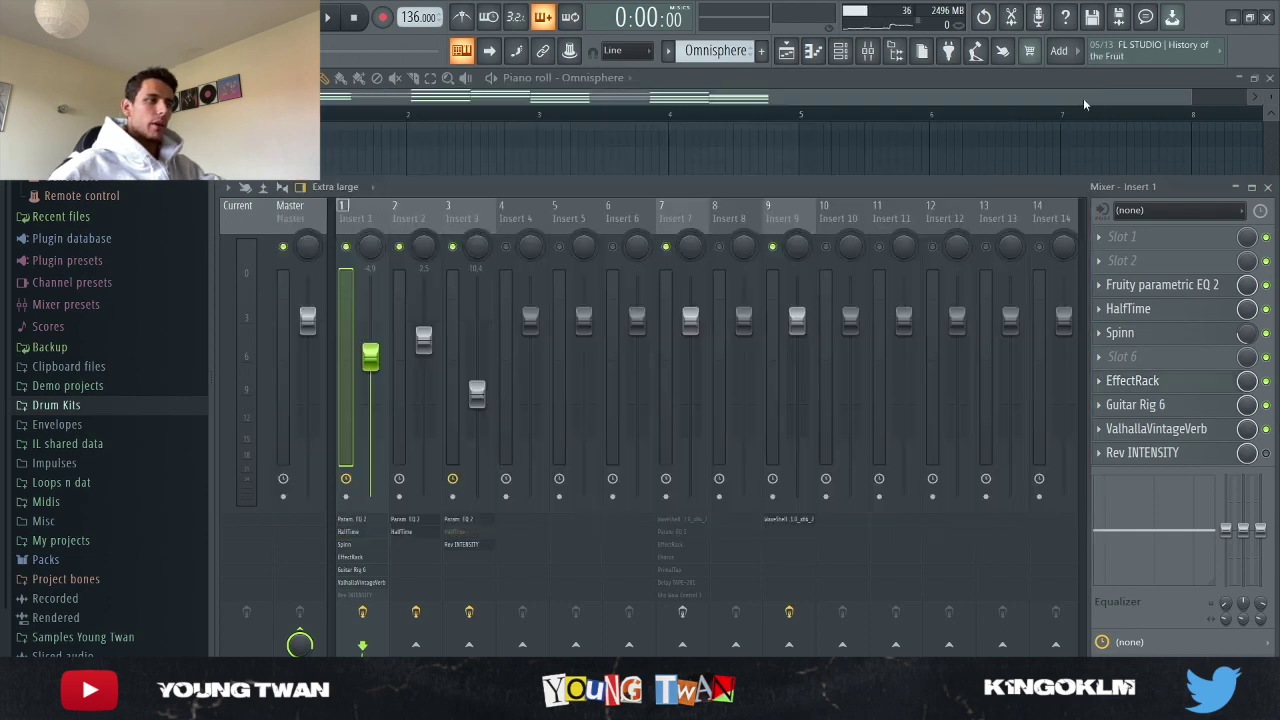
left_click(1181, 432)
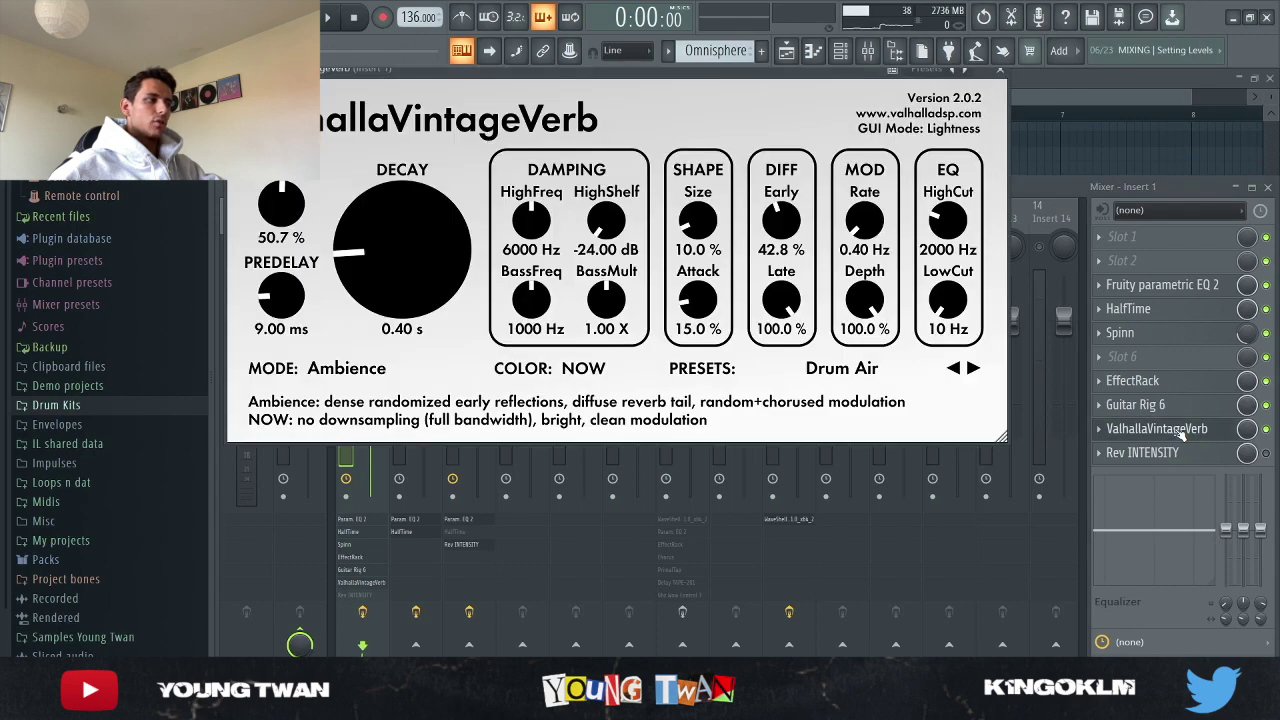
left_click(1181, 432)
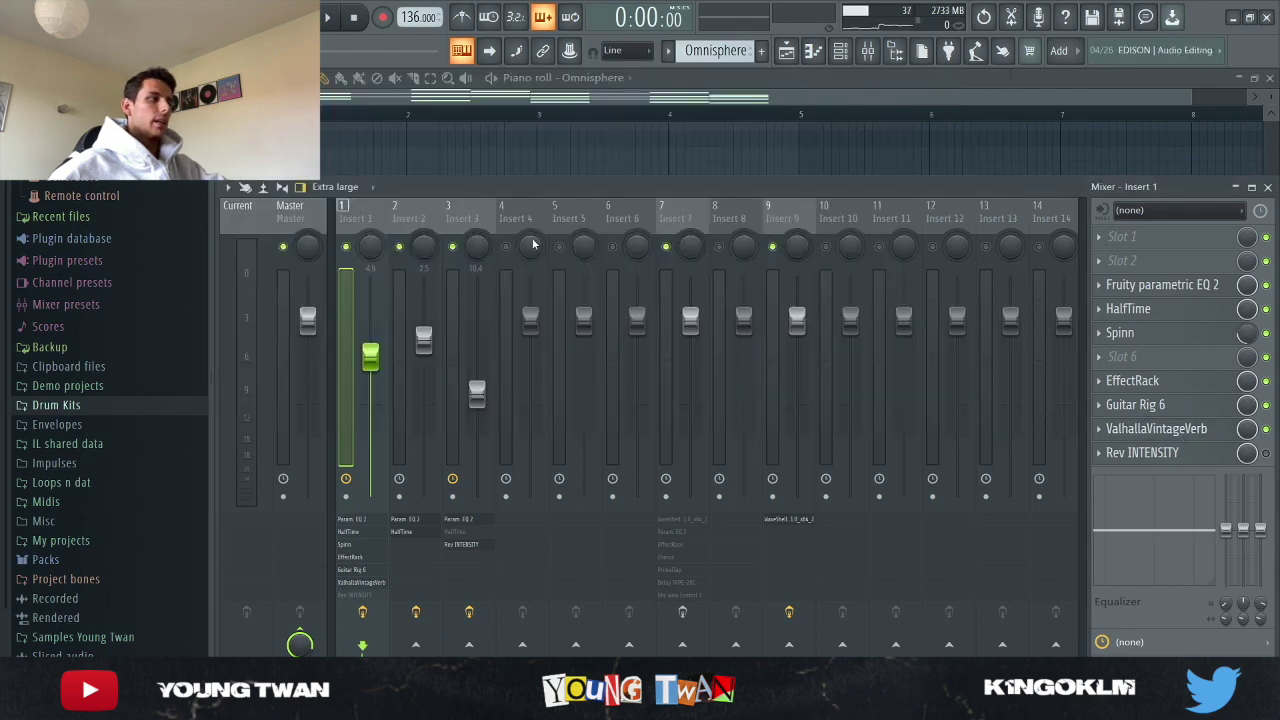
- Open the playlist and check the channel settings of the rendered audio clip on Track 5
left_click(432, 168)
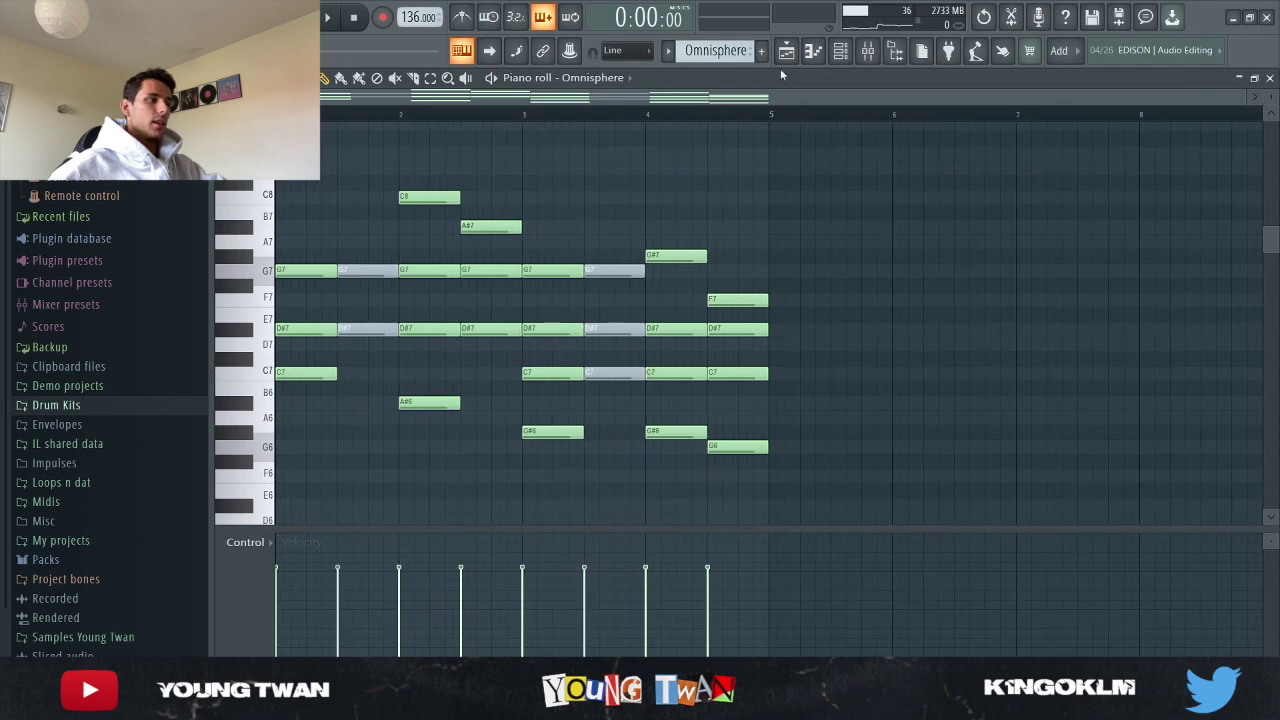
left_click(786, 50)
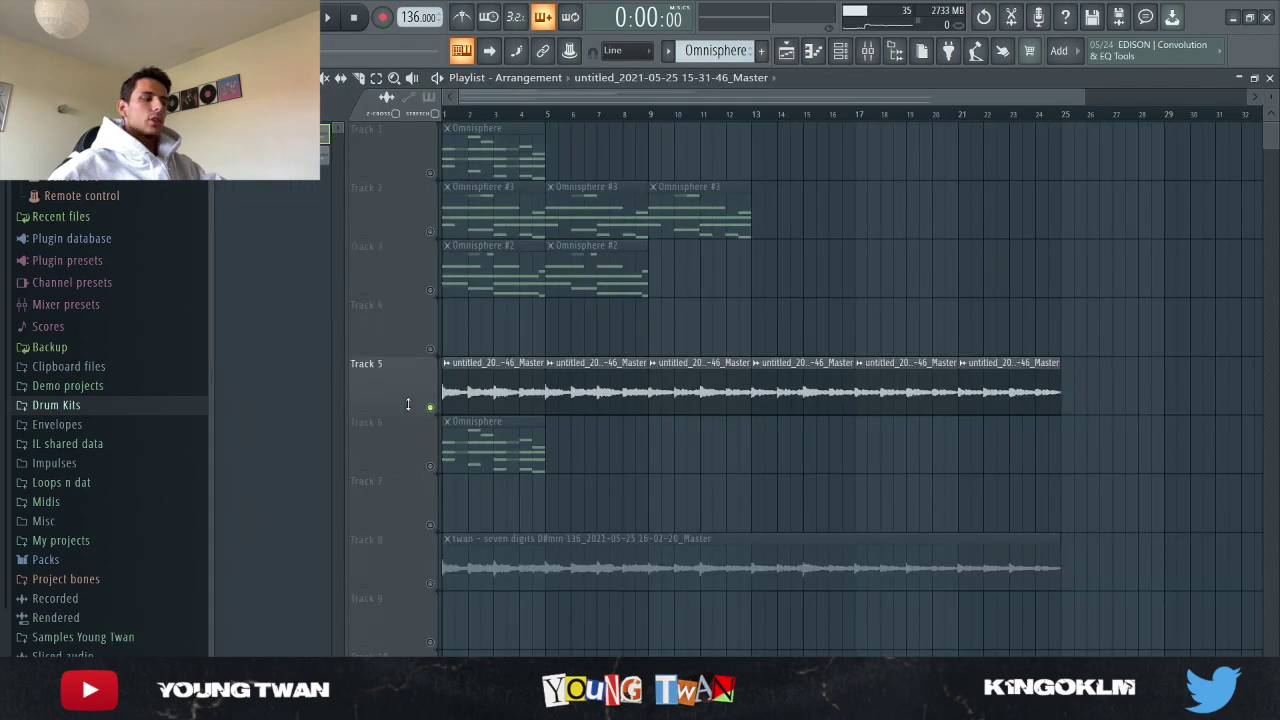
double_click(519, 379)
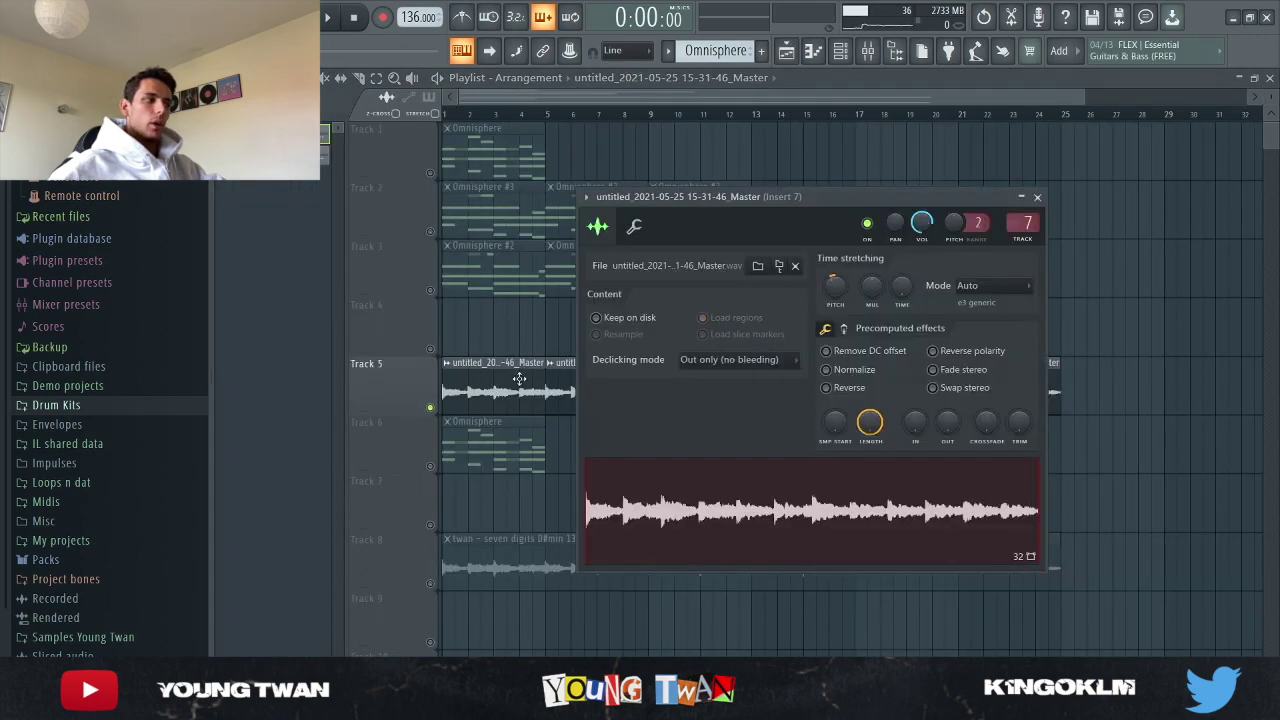
left_click(1038, 198)
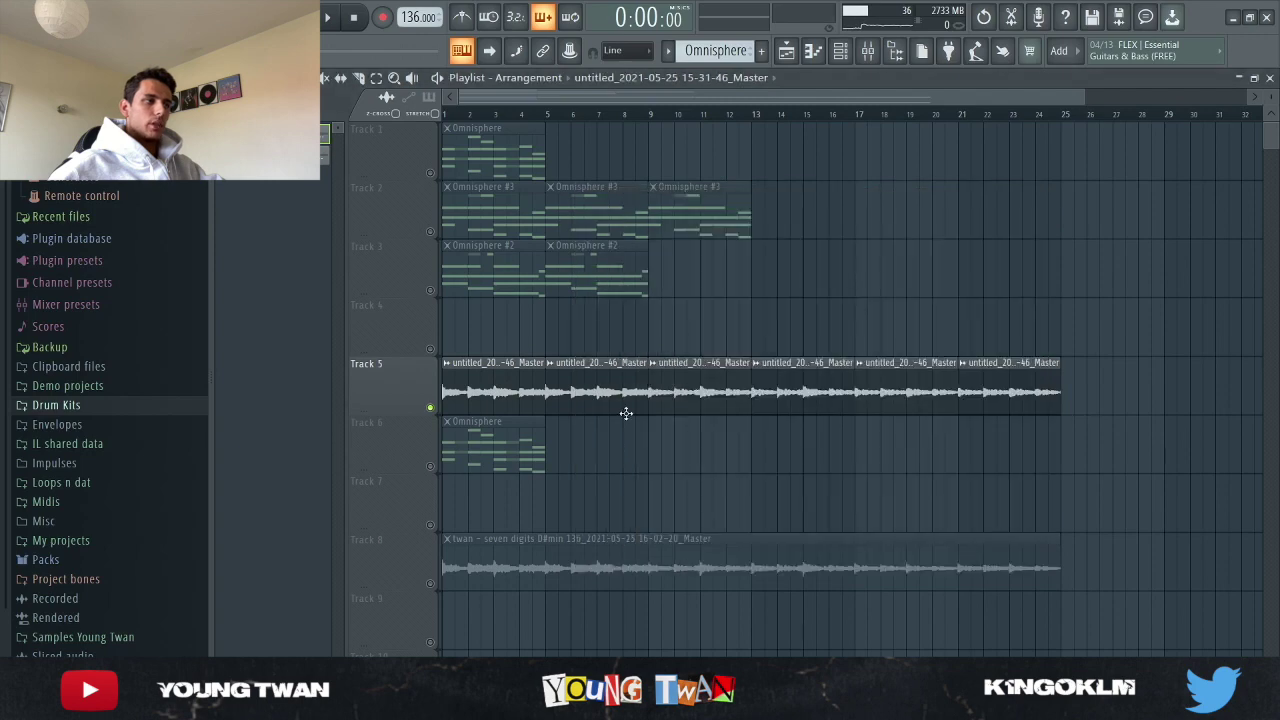
- Solo Track 8 in the playlist and examine the channel settings of its seven digits D#min 136 audio clip
left_click(433, 585)
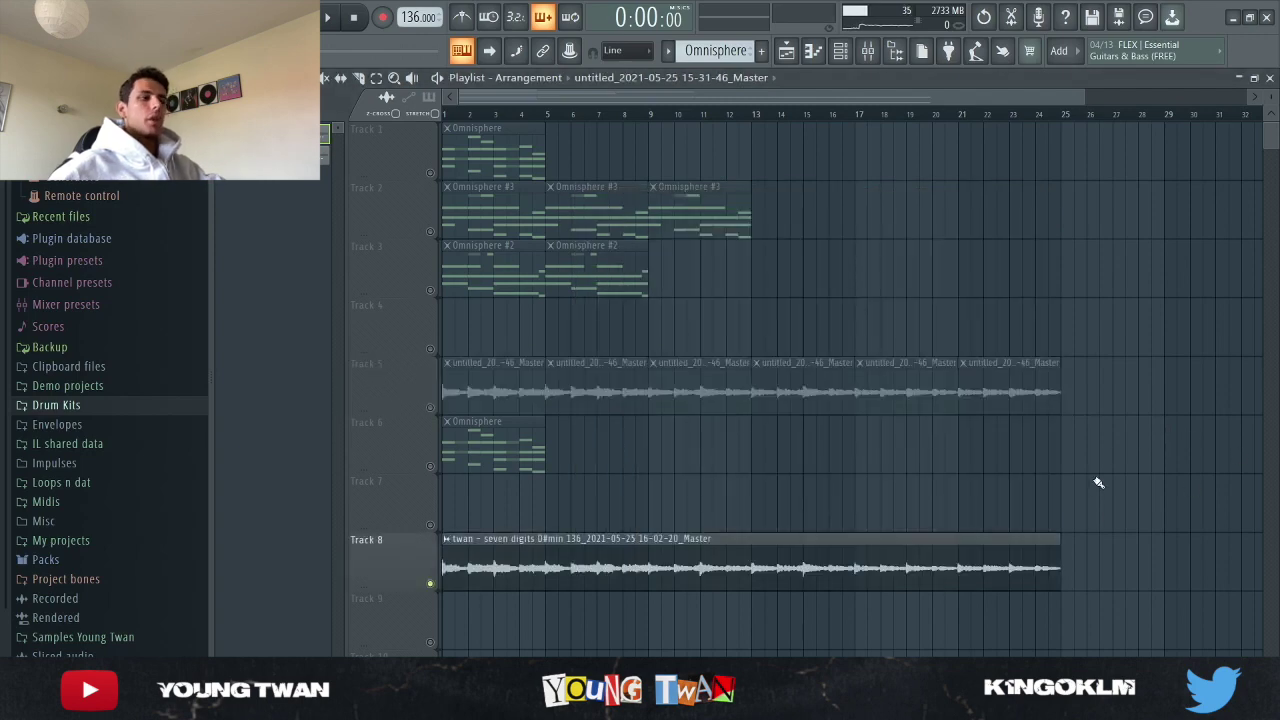
double_click(780, 568)
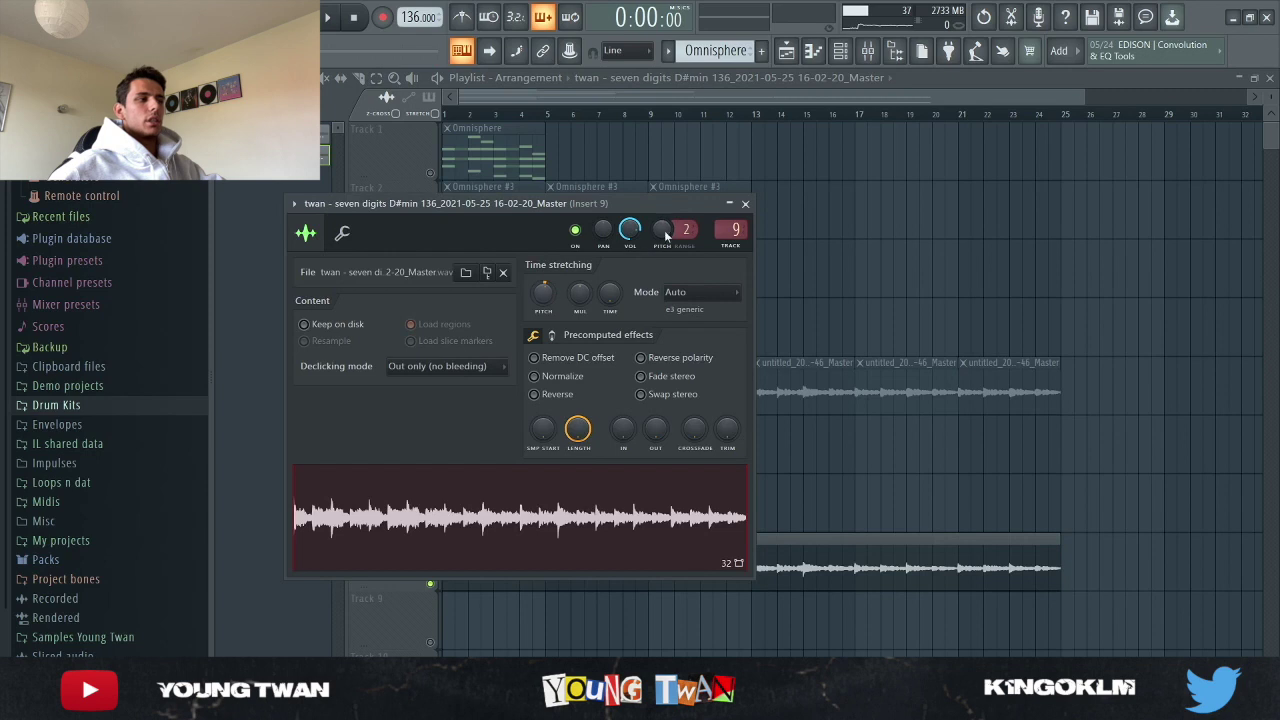
left_click(746, 203)
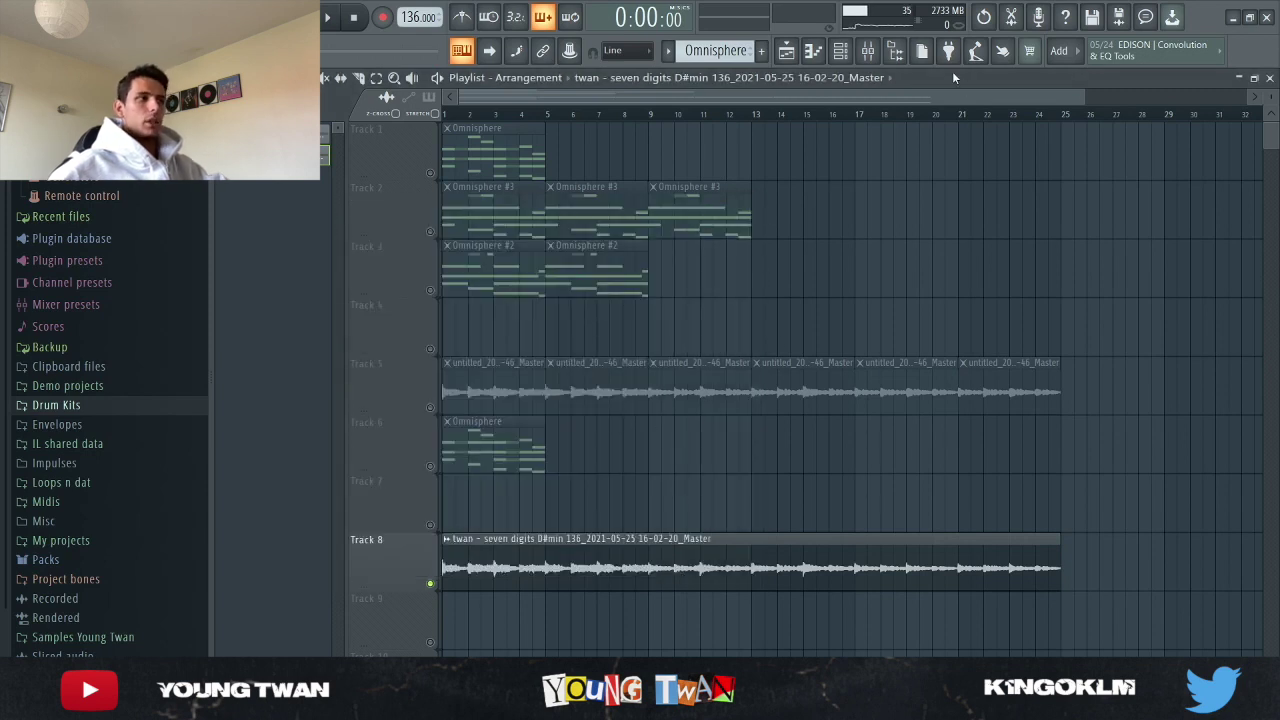
double_click(667, 576)
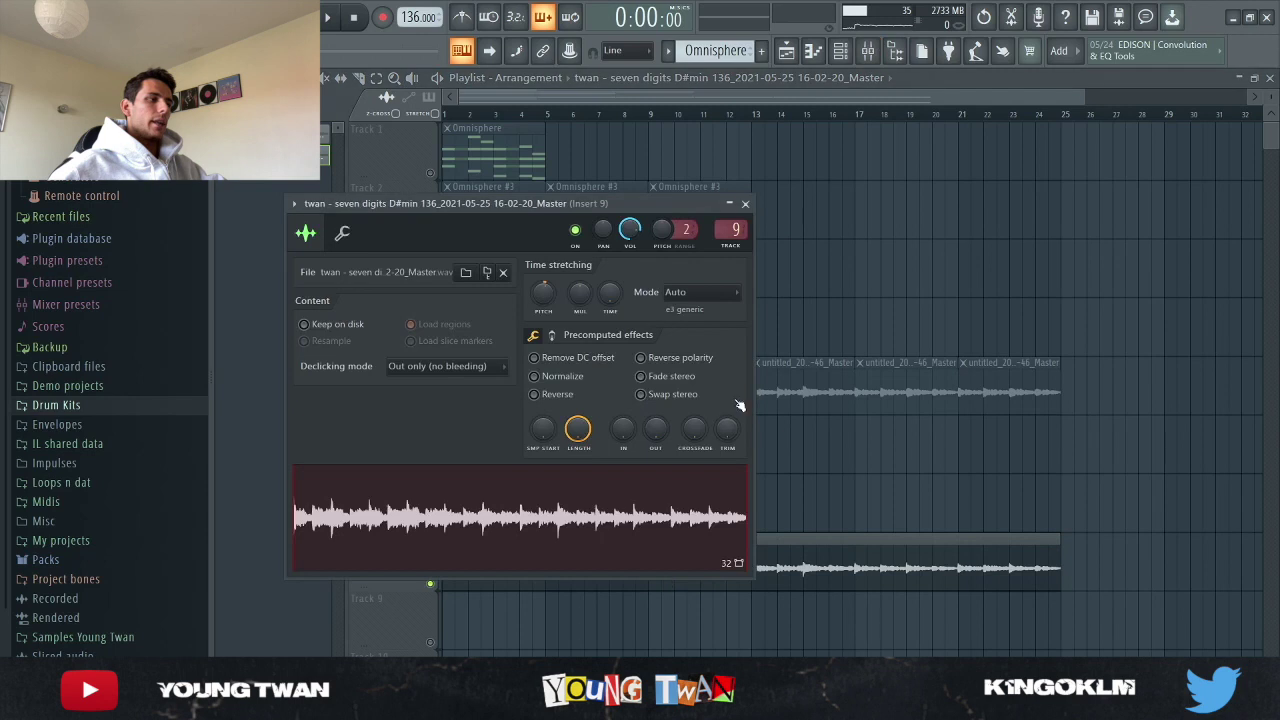
left_click(746, 203)
- Inspect the CLA-2A compressor settings on mixer Insert 9
left_click(868, 50)
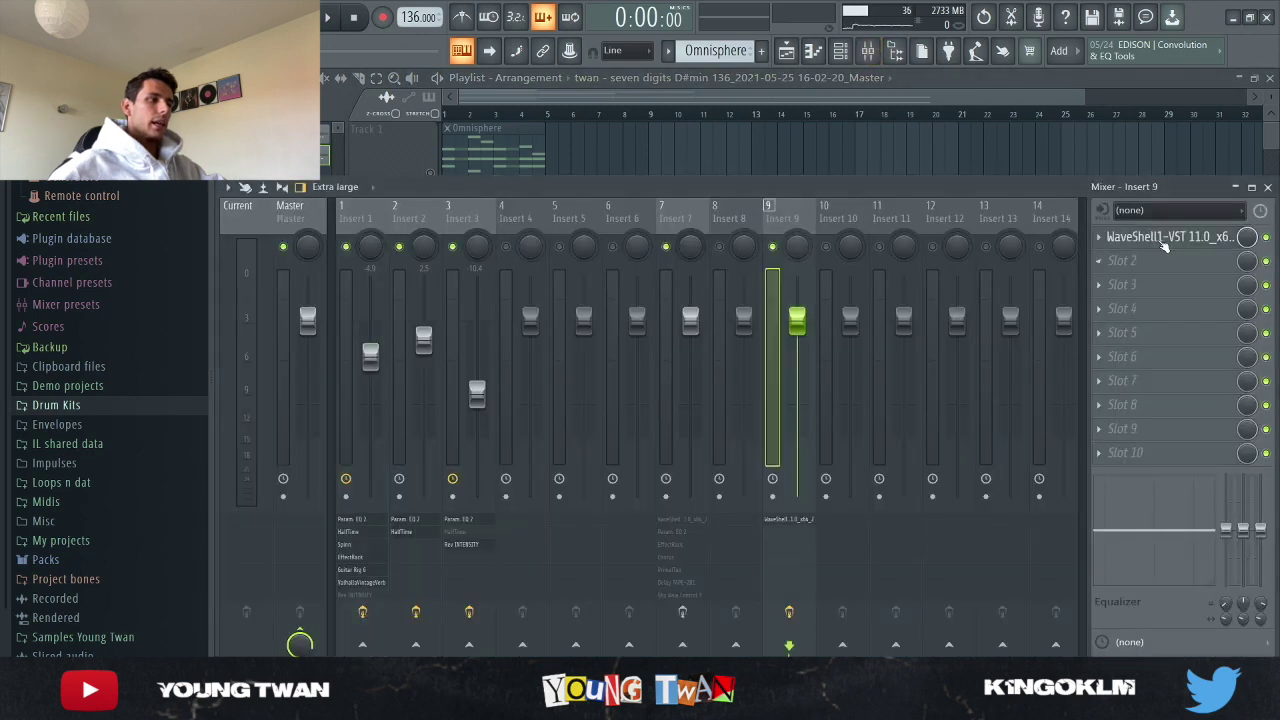
left_click(1165, 240)
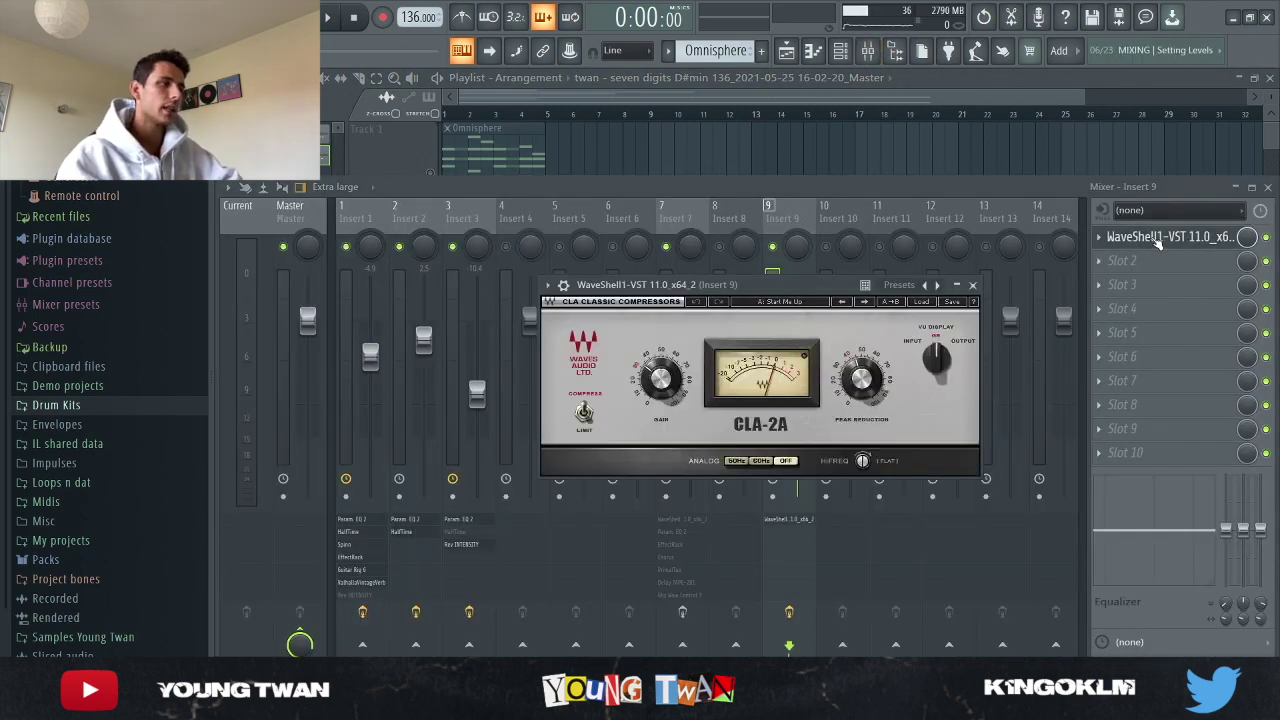
left_click(1160, 240)
- Solo Track 5 in the playlist and select its mixer track, Insert 7
key("F9")
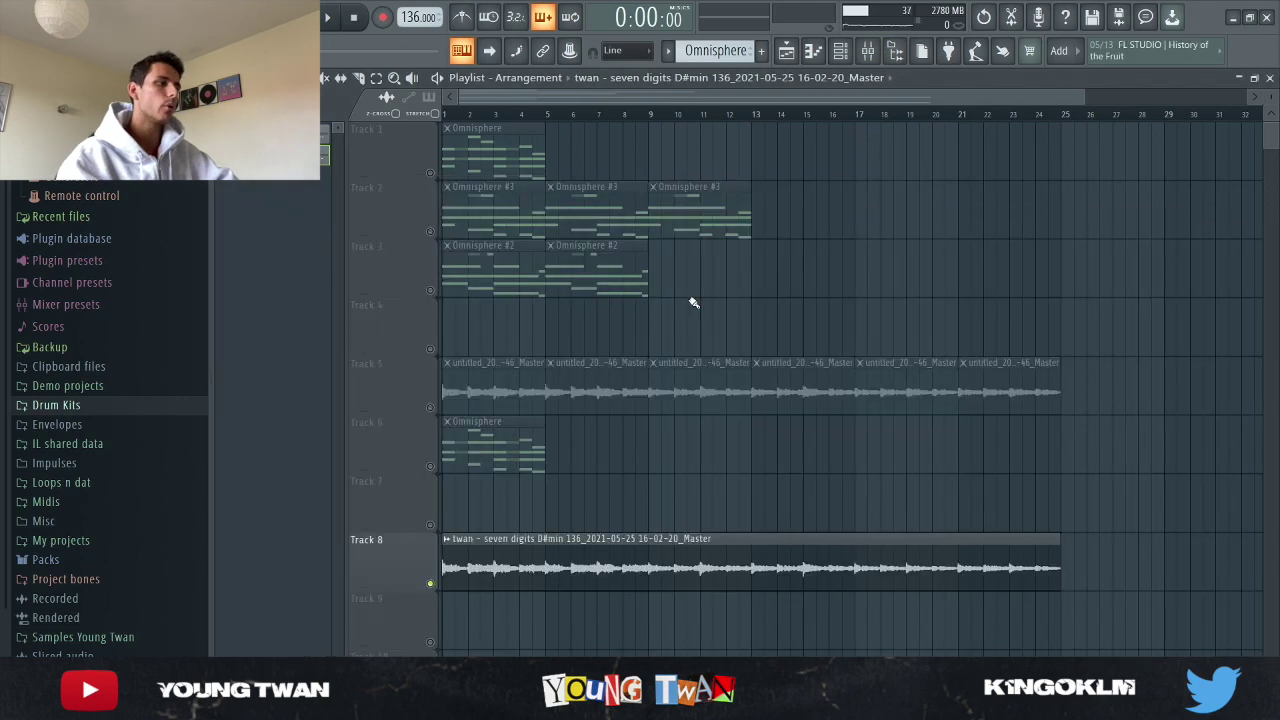
left_click(440, 410)
key("F9")
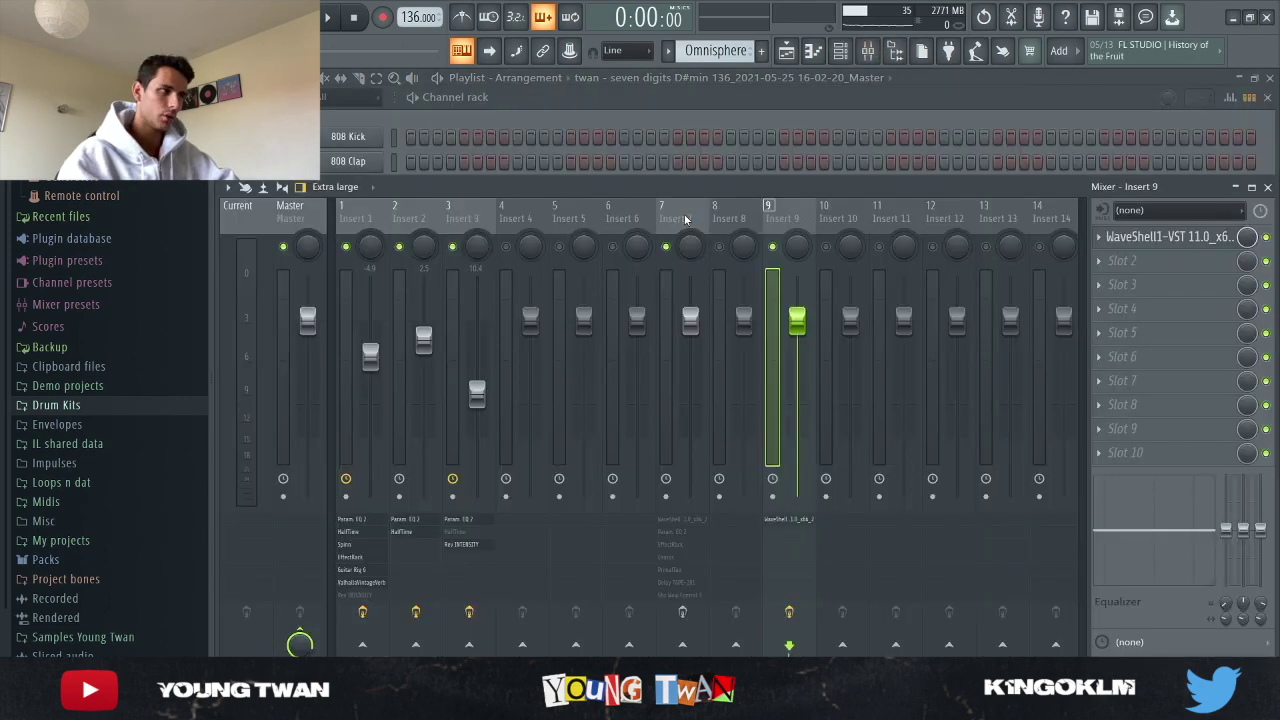
left_click(685, 218)
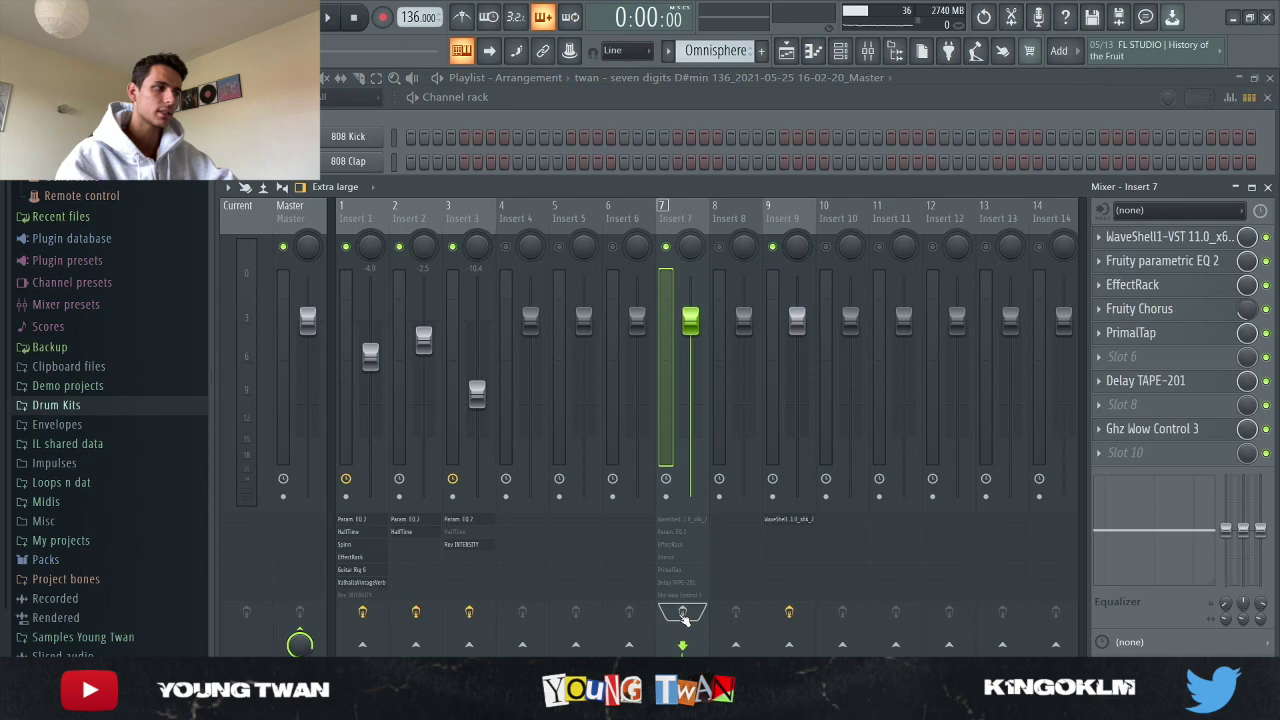
- Play the Track 5 audio clips in the playlist with the Insert 7 effects disabled
key("space")
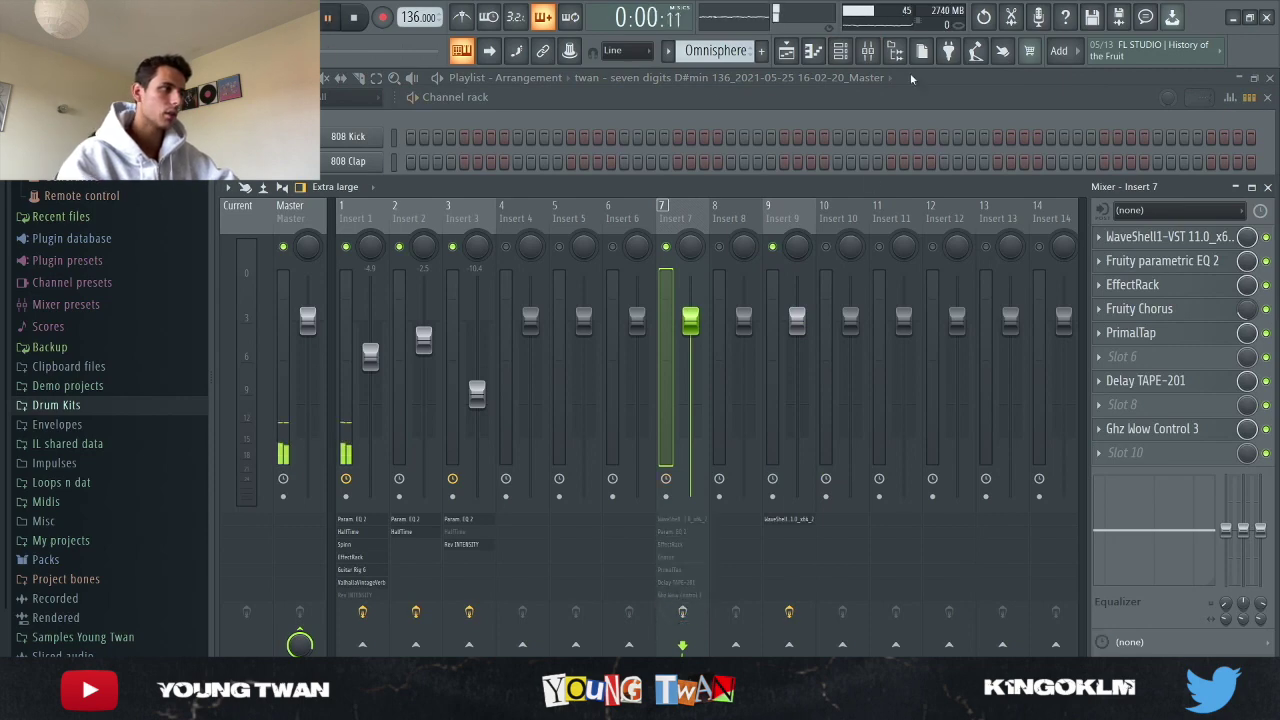
left_click(789, 53)
key("space")
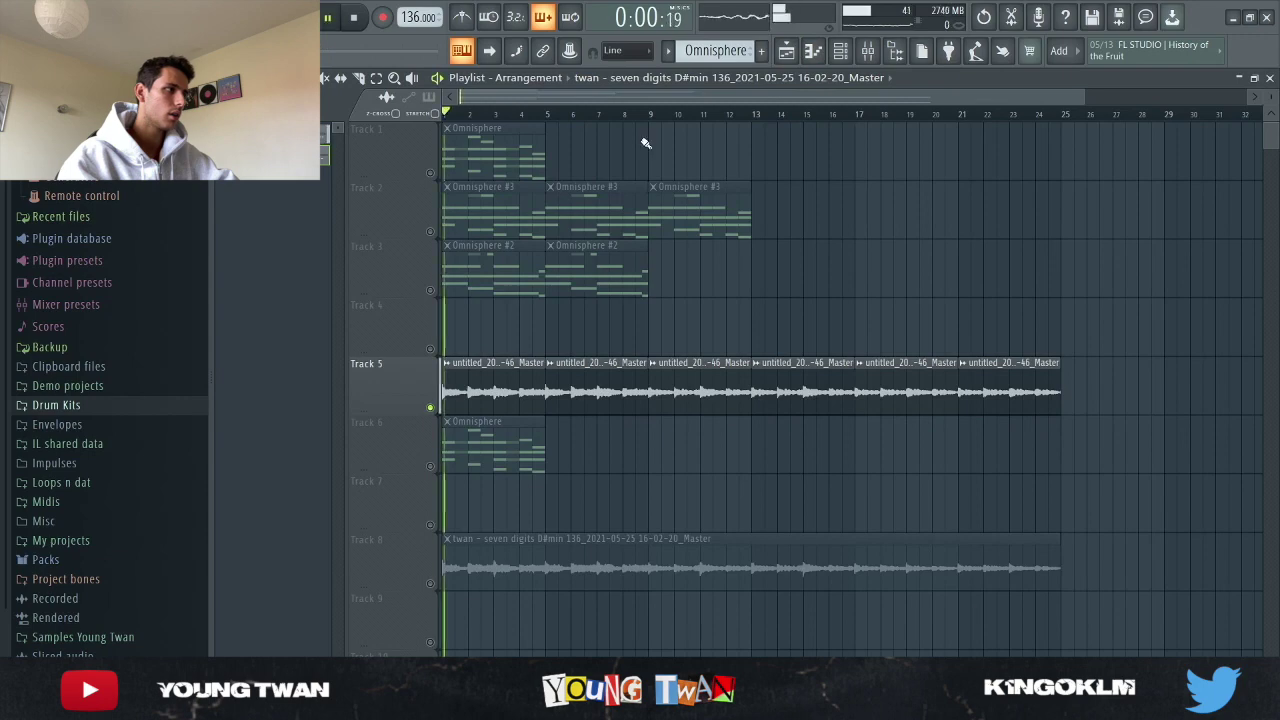
left_click(868, 50)
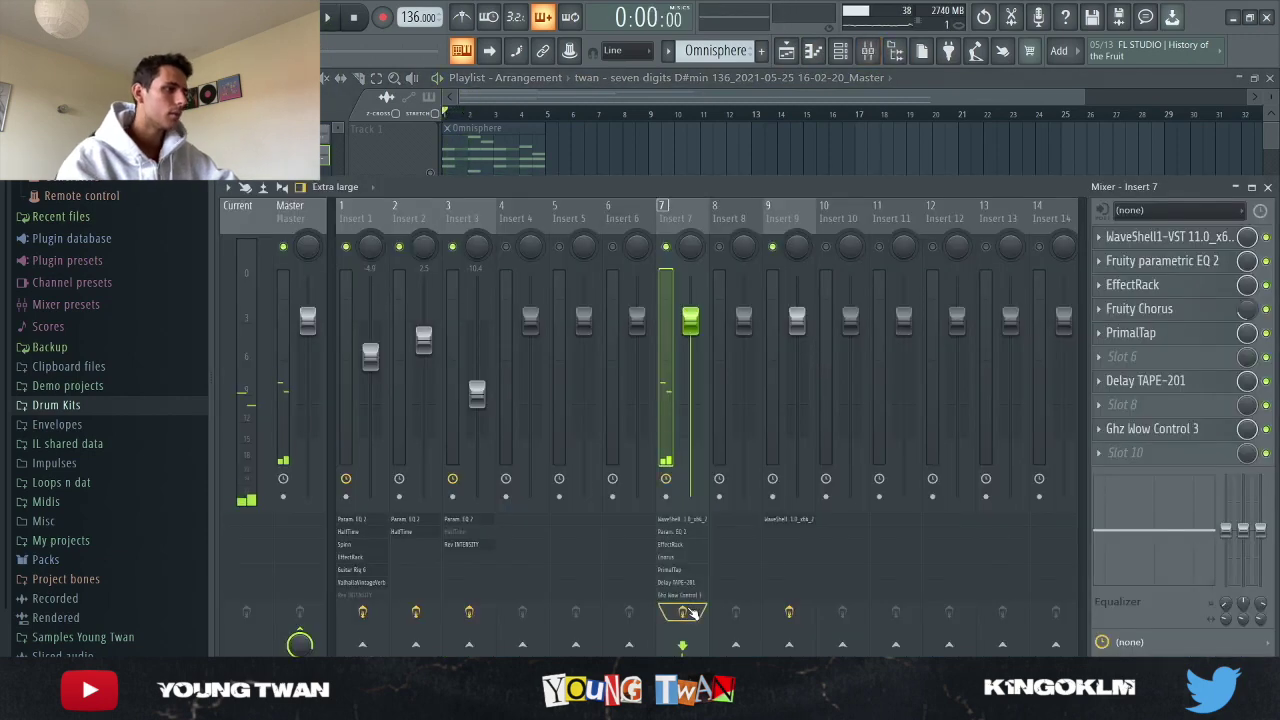
key("space")
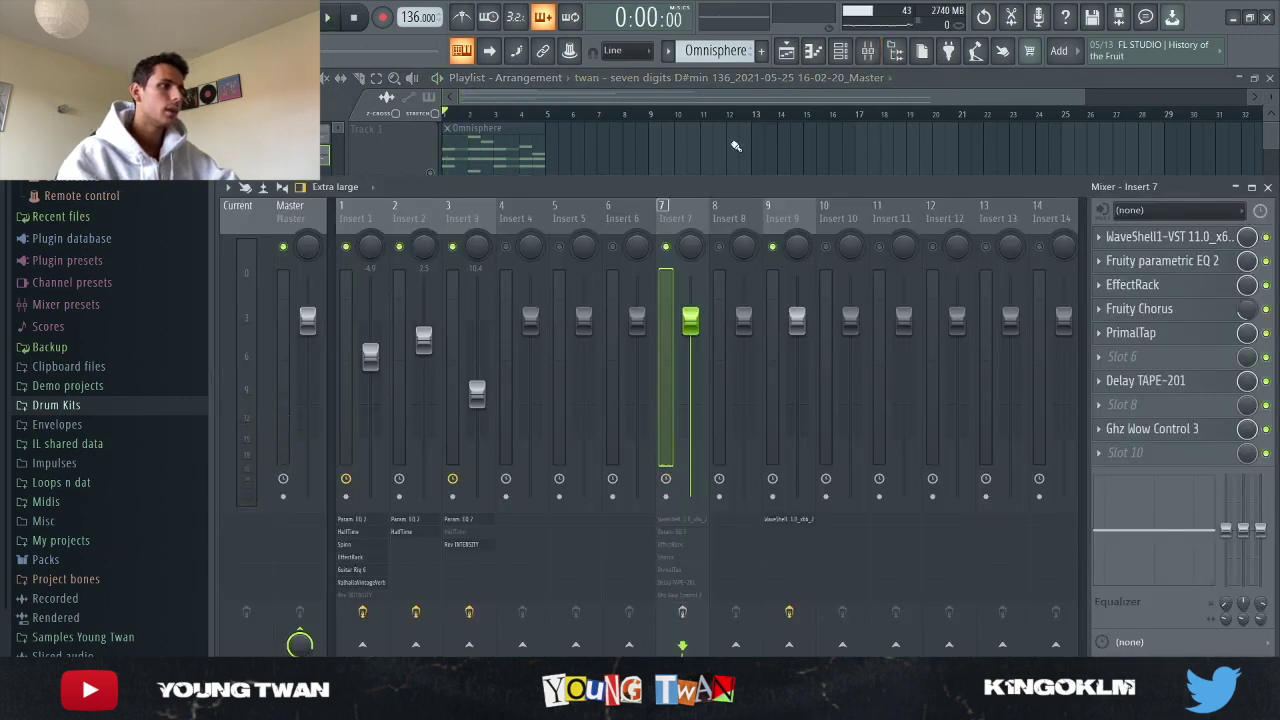
left_click(735, 146)
key("space")
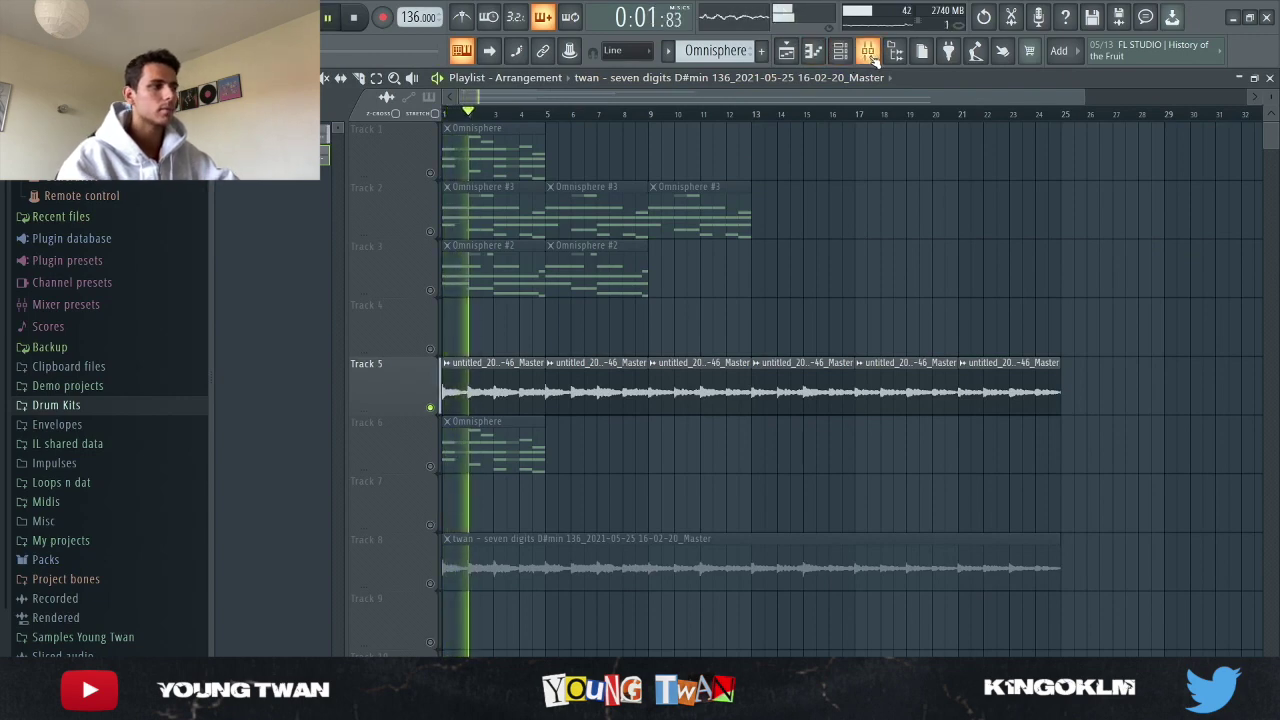
left_click(868, 52)
key("space")
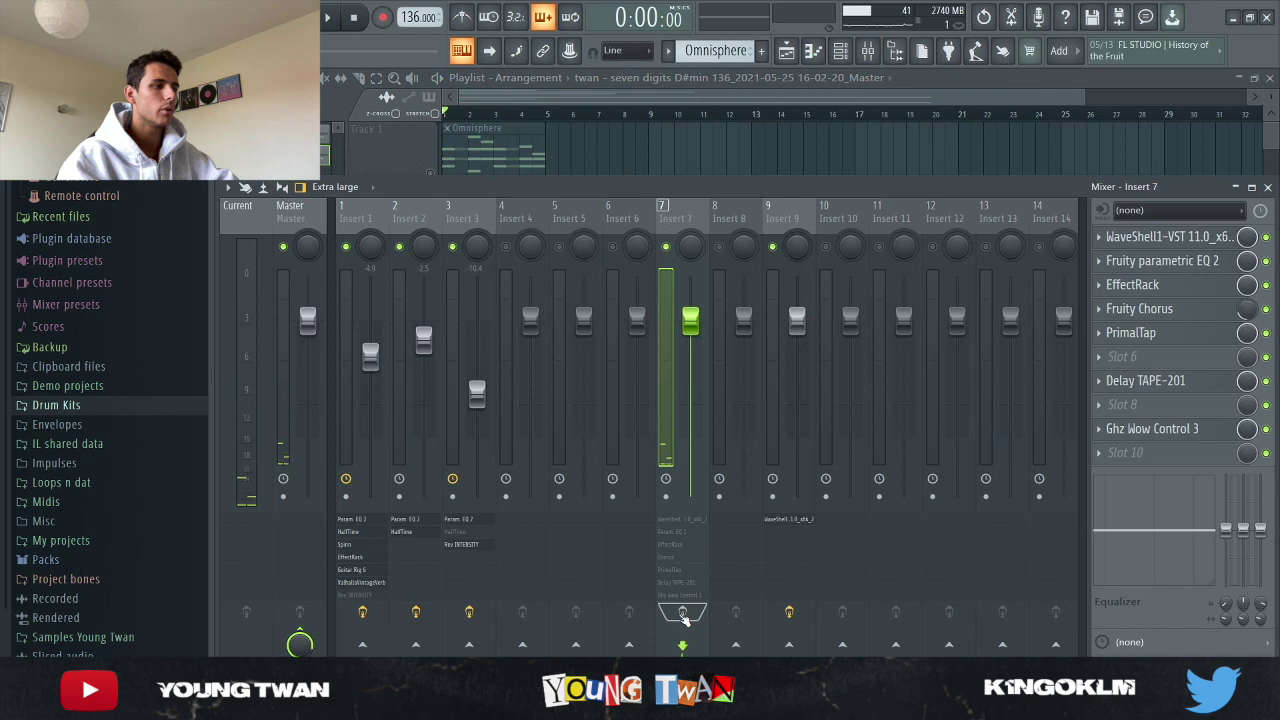
- Enable all effects on Insert 7 and play the Track 5 clips through them
left_click(683, 613)
key("space")
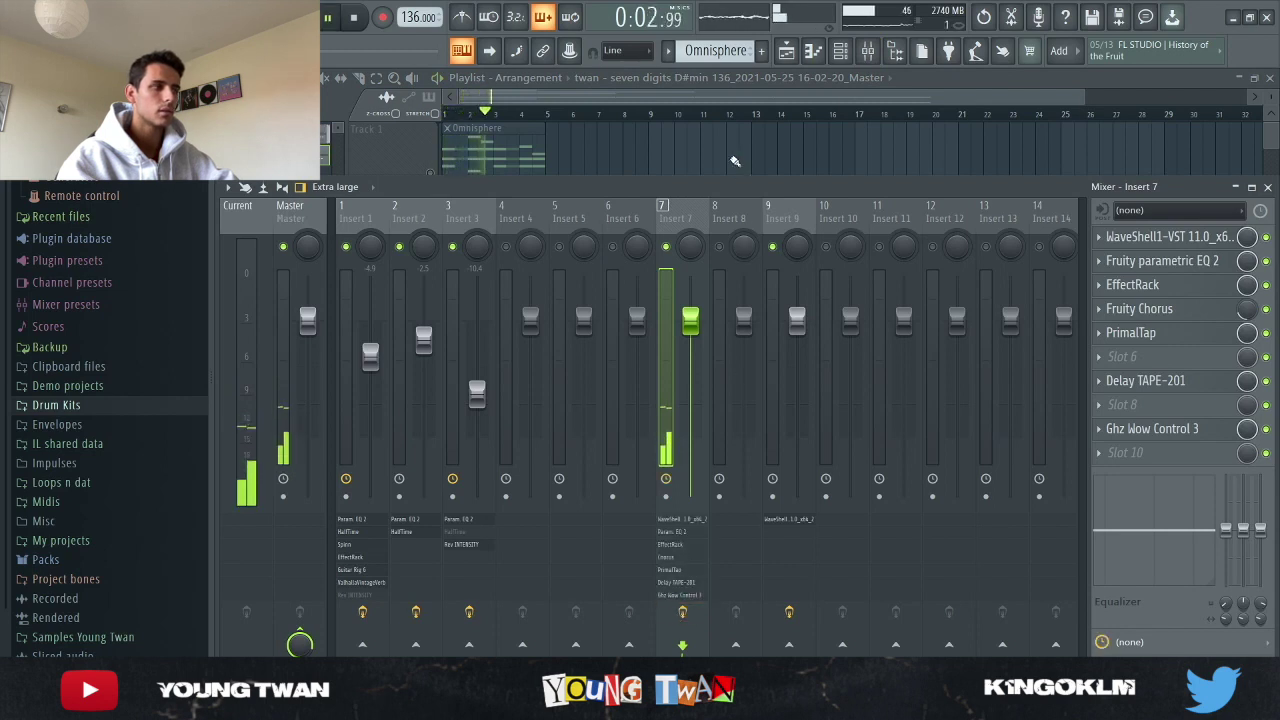
key("space")
- Inspect the S1 Stereo Imager settings and the Fruity parametric EQ 2 curve on mixer Insert 7
left_click(1113, 241)
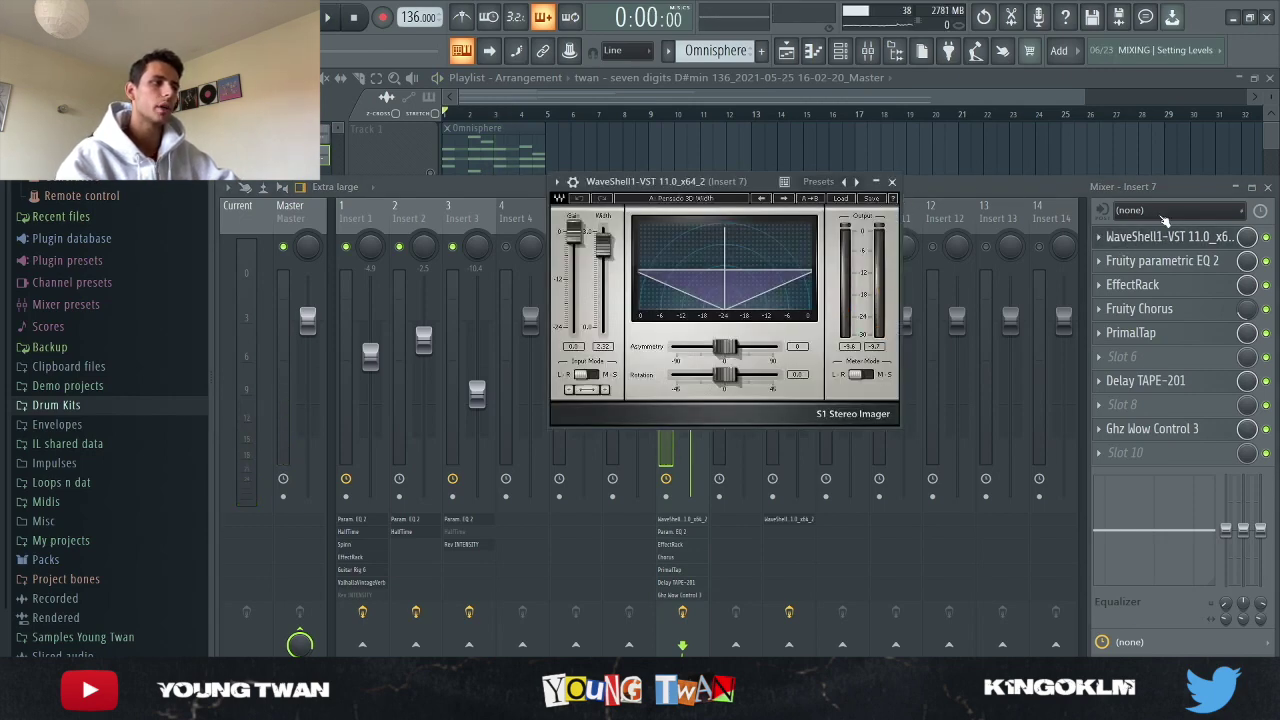
left_click(1168, 238)
left_click(1188, 262)
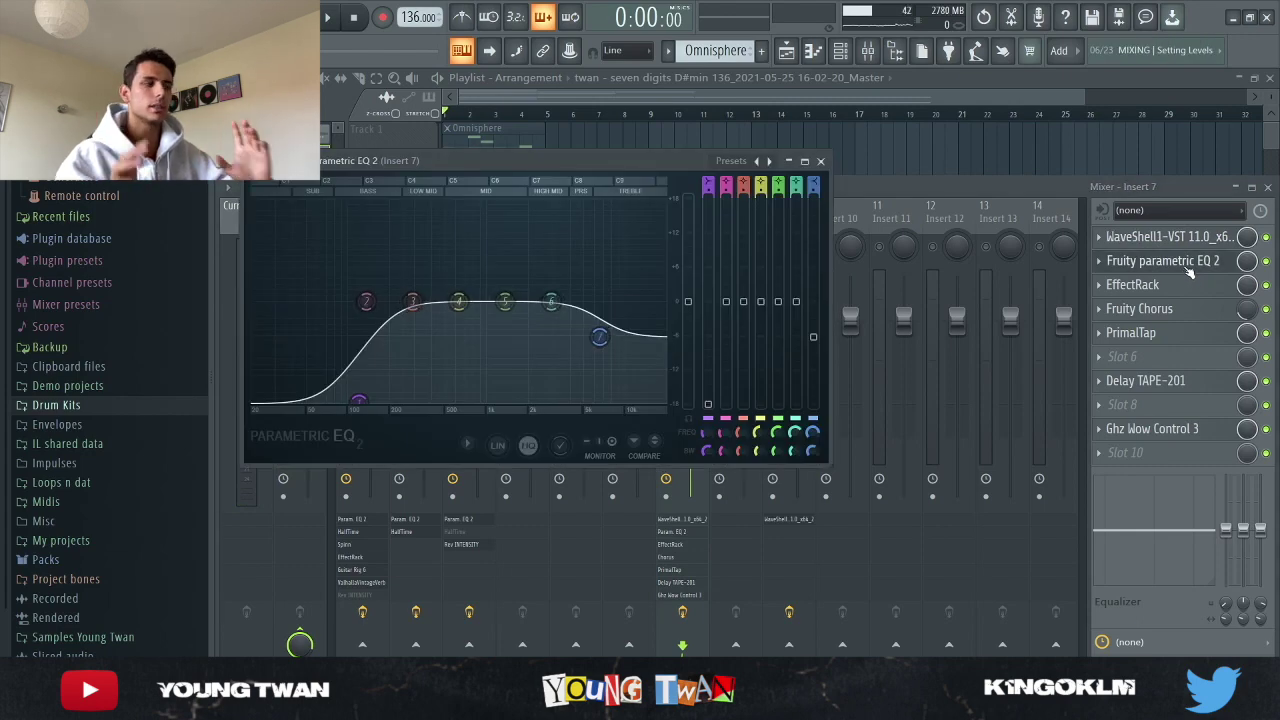
left_click(1175, 262)
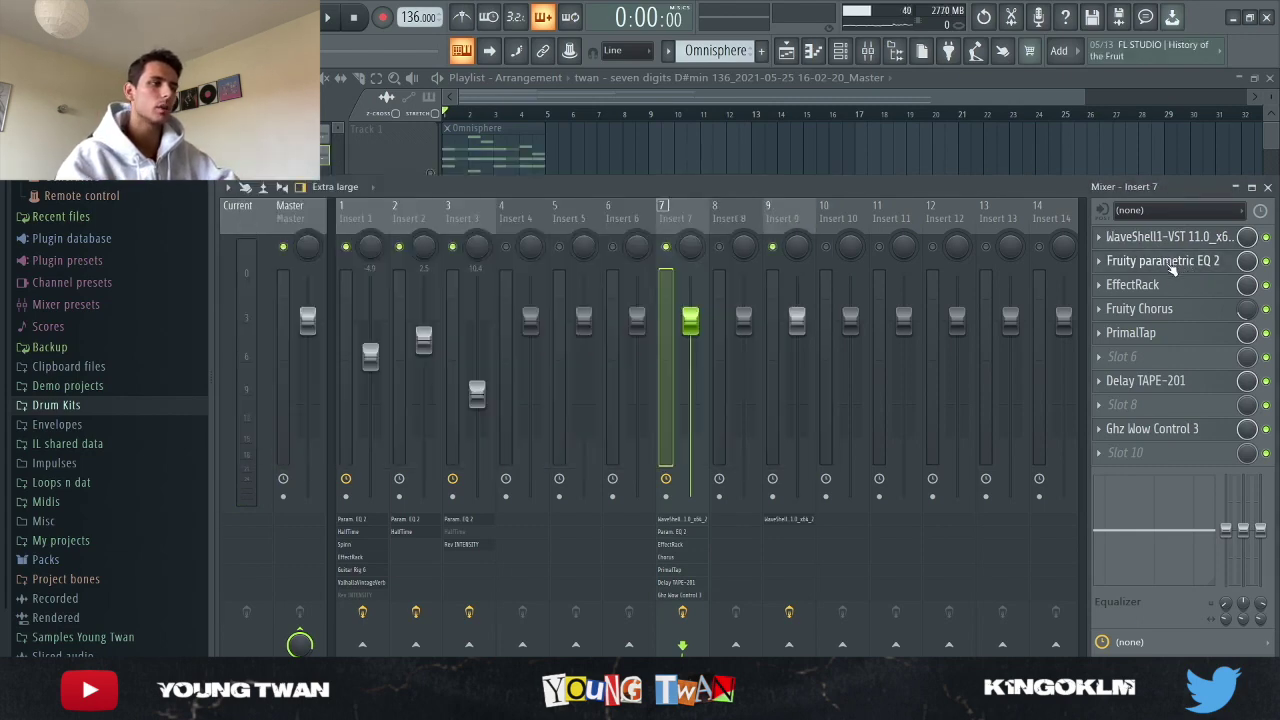
- Inspect the EffectRack, Fruity Chorus and PrimalTap settings on mixer Insert 7
left_click(1186, 286)
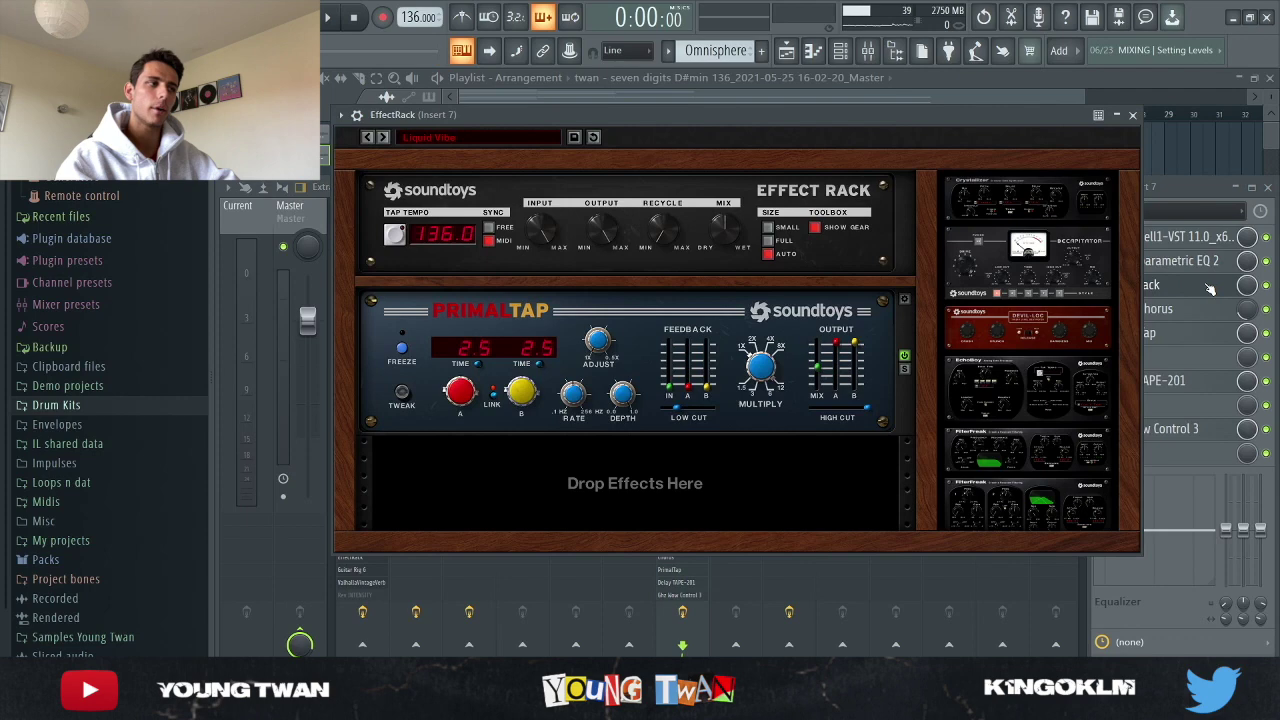
left_click(1210, 288)
left_click(1165, 311)
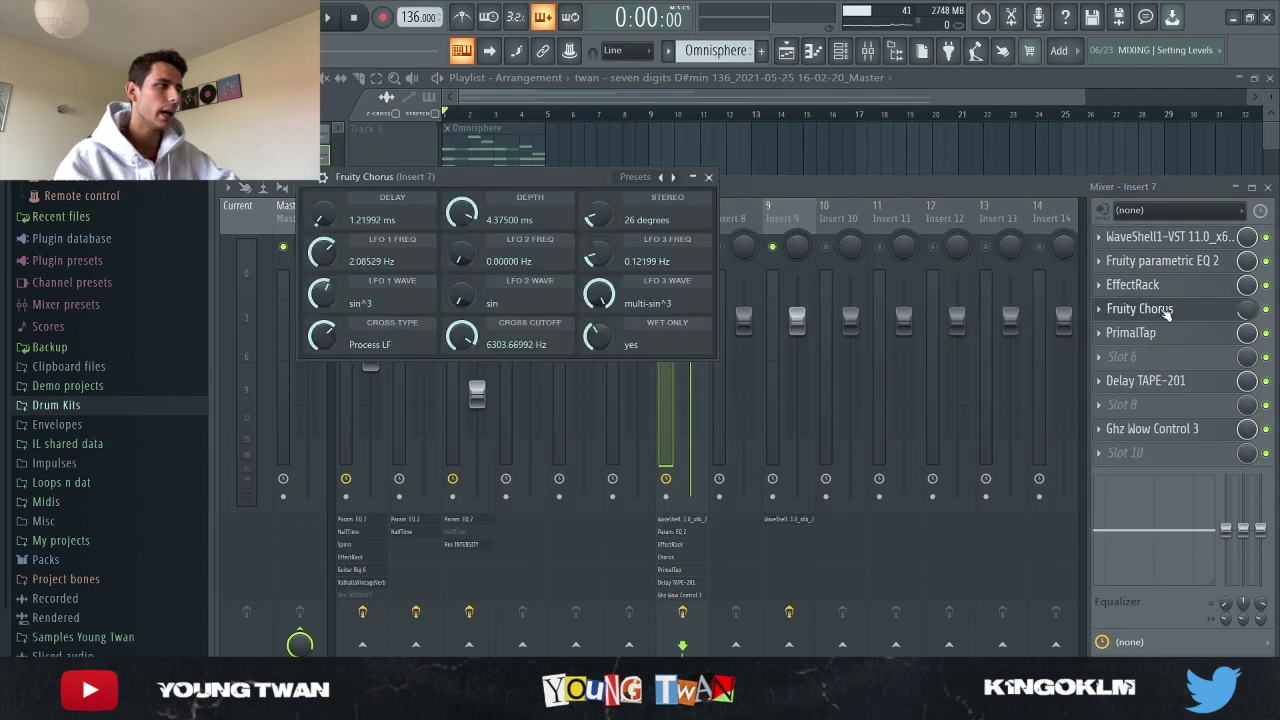
left_click(1167, 312)
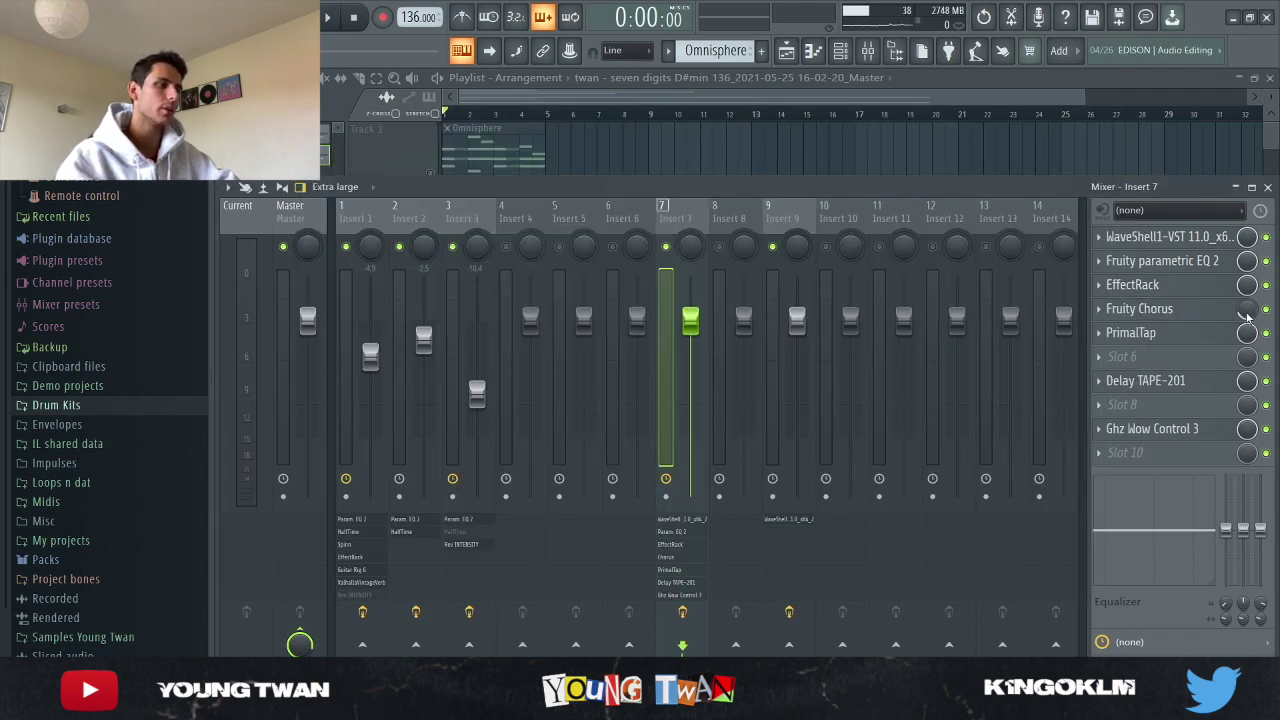
left_click(1184, 334)
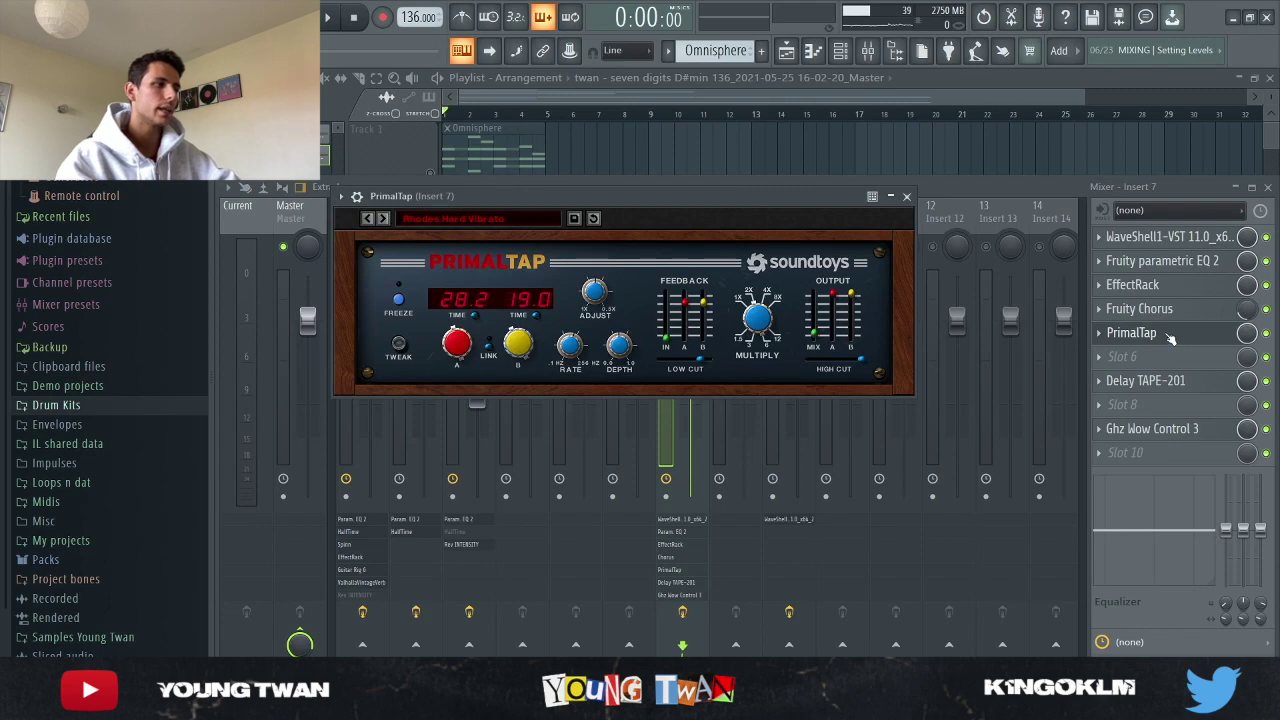
left_click(1175, 338)
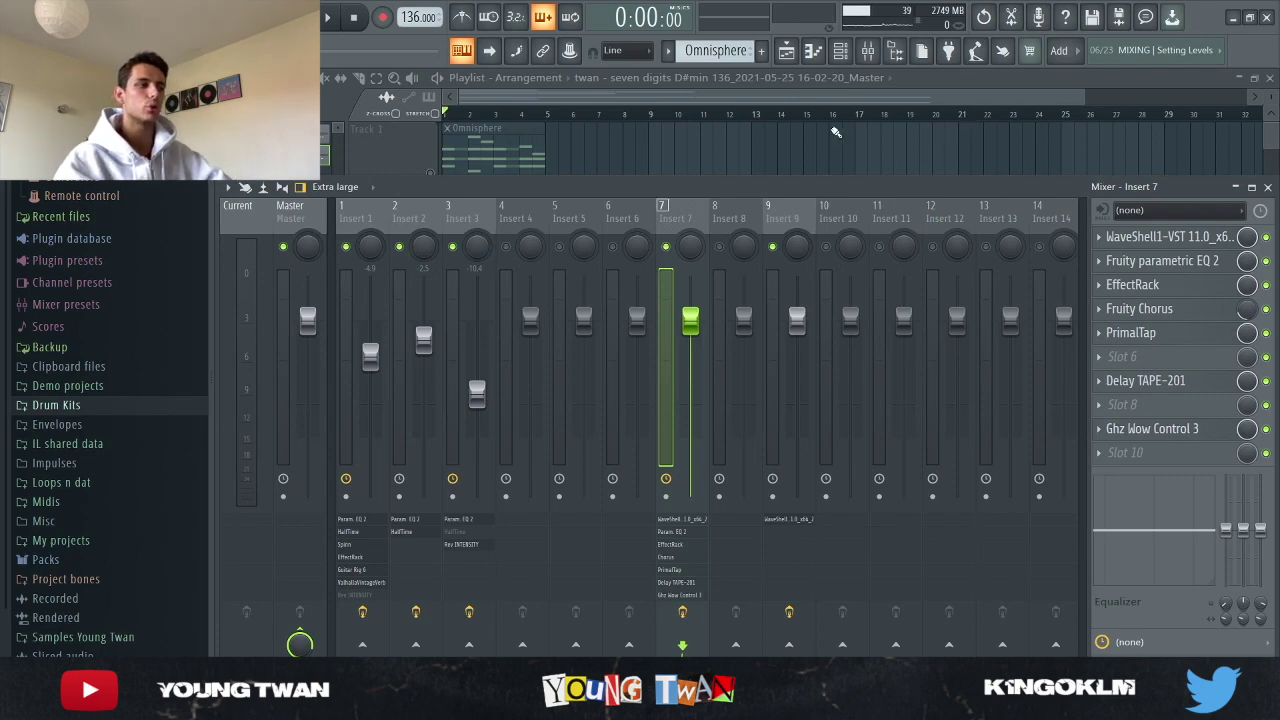
- Inspect the sampler settings of the rendered "twan - seven digits" master clip on Track 8 and play the clip
key("F9")
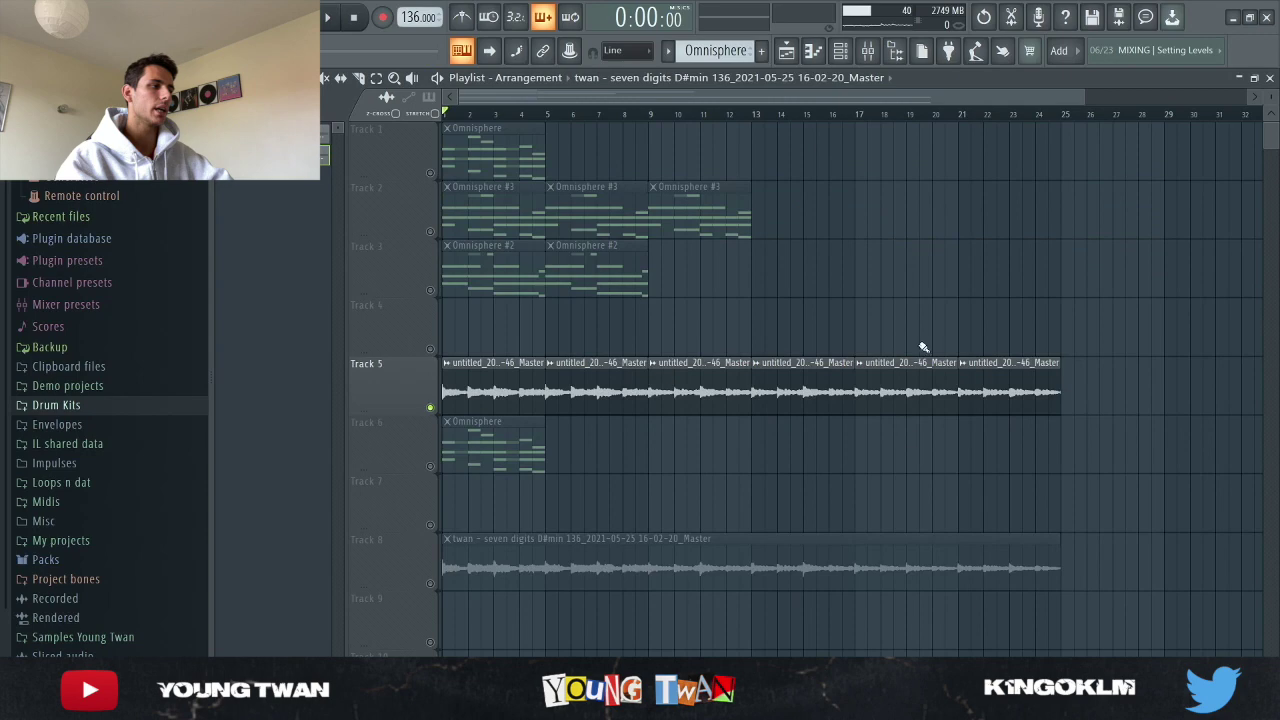
double_click(506, 565)
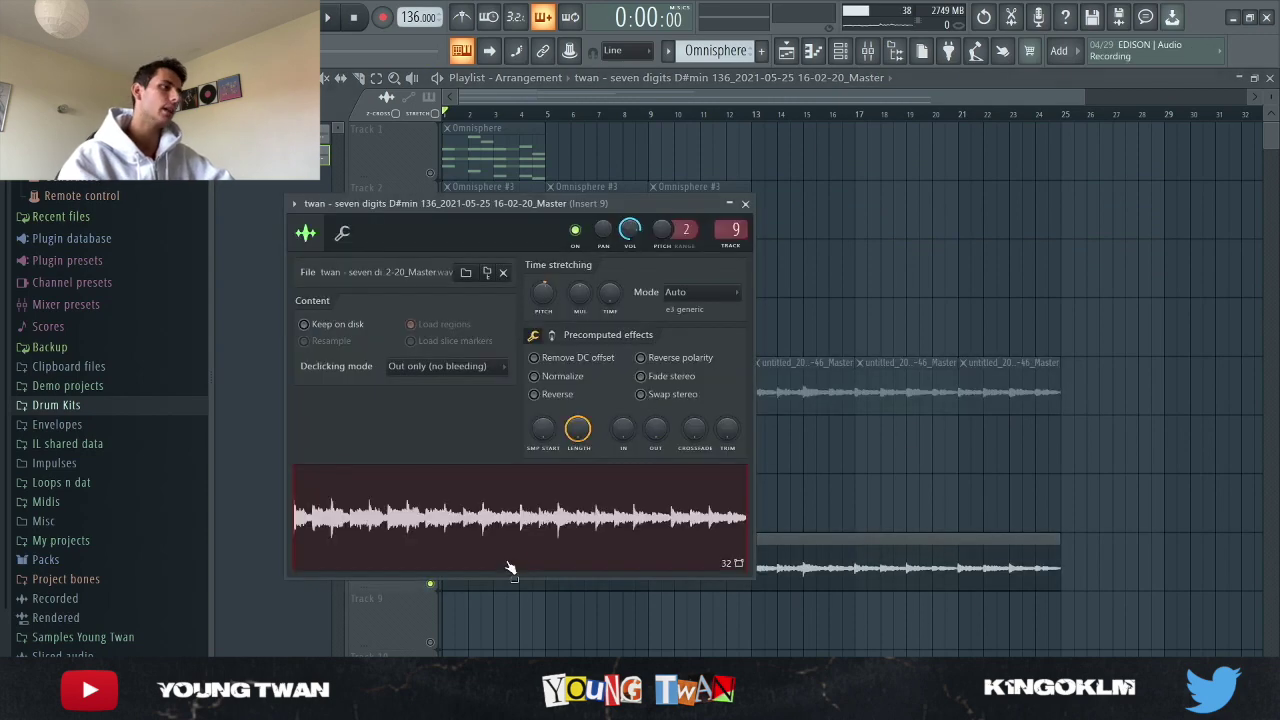
left_click(745, 205)
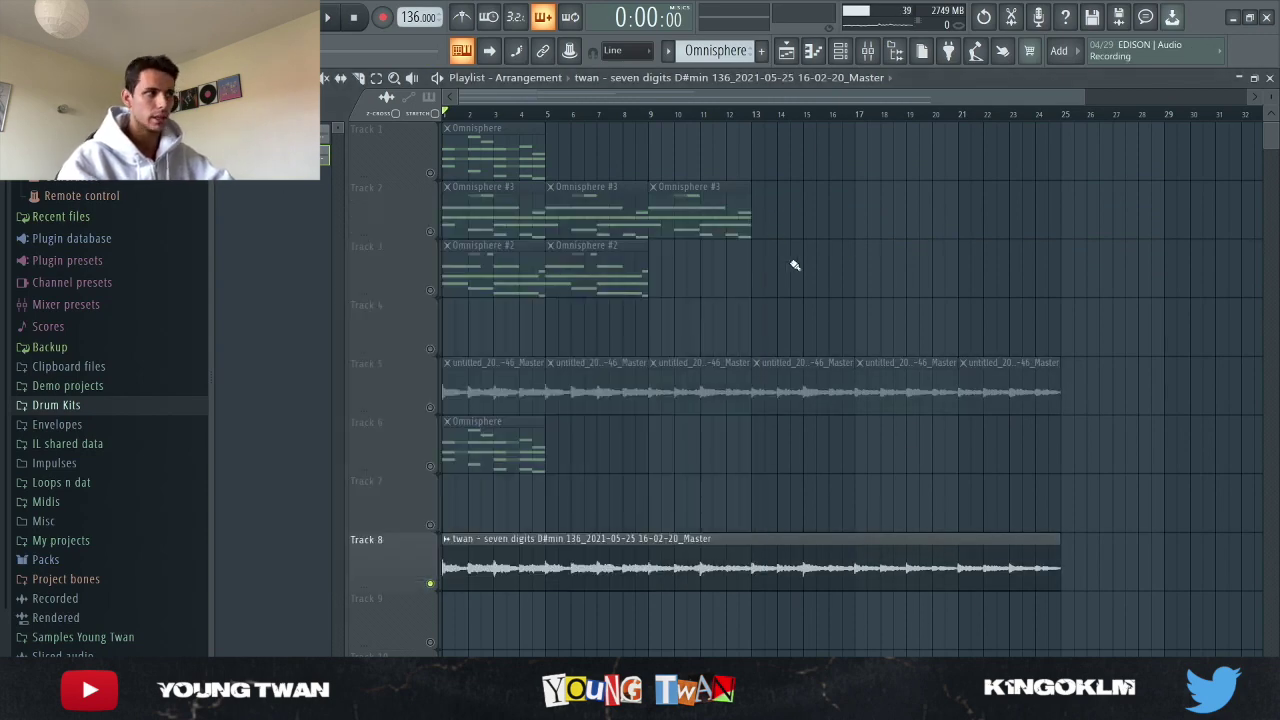
key("space")
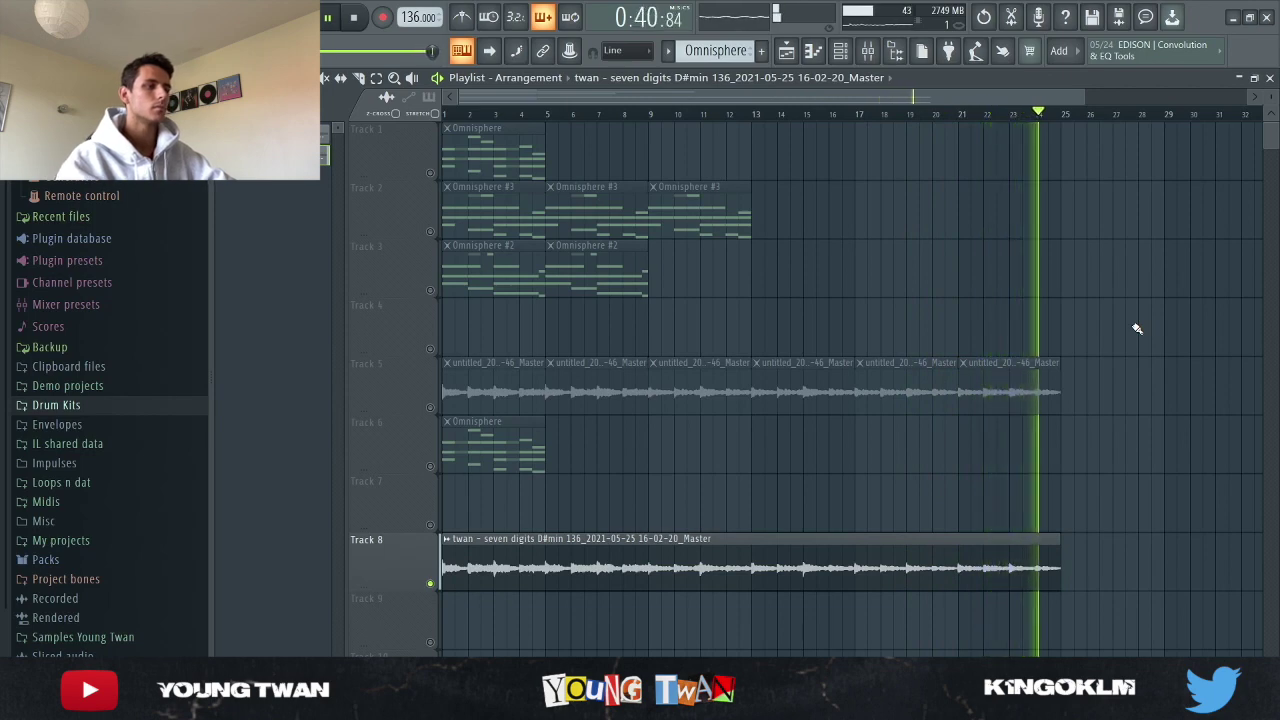
key("space")
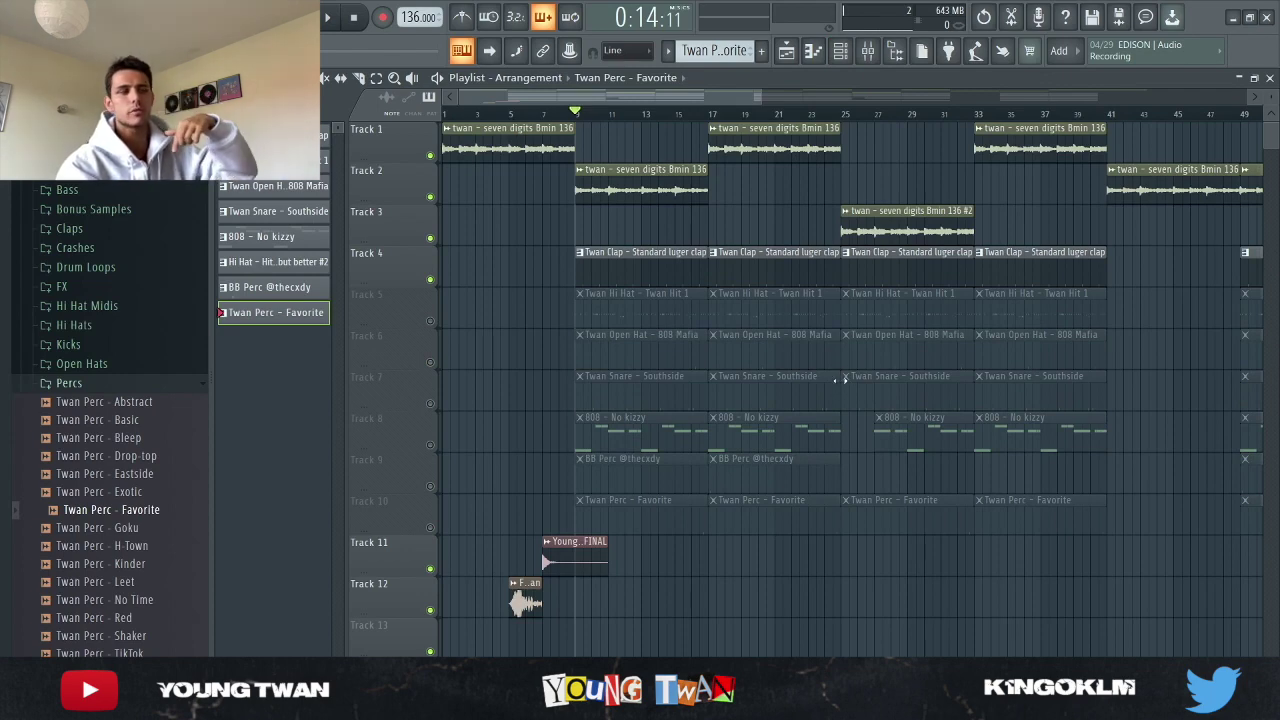
- Play the beat arrangement from bar 9 with the melody on Track 2 and the Twan Clap on Track 4
scroll(565, 408, "up", 5)
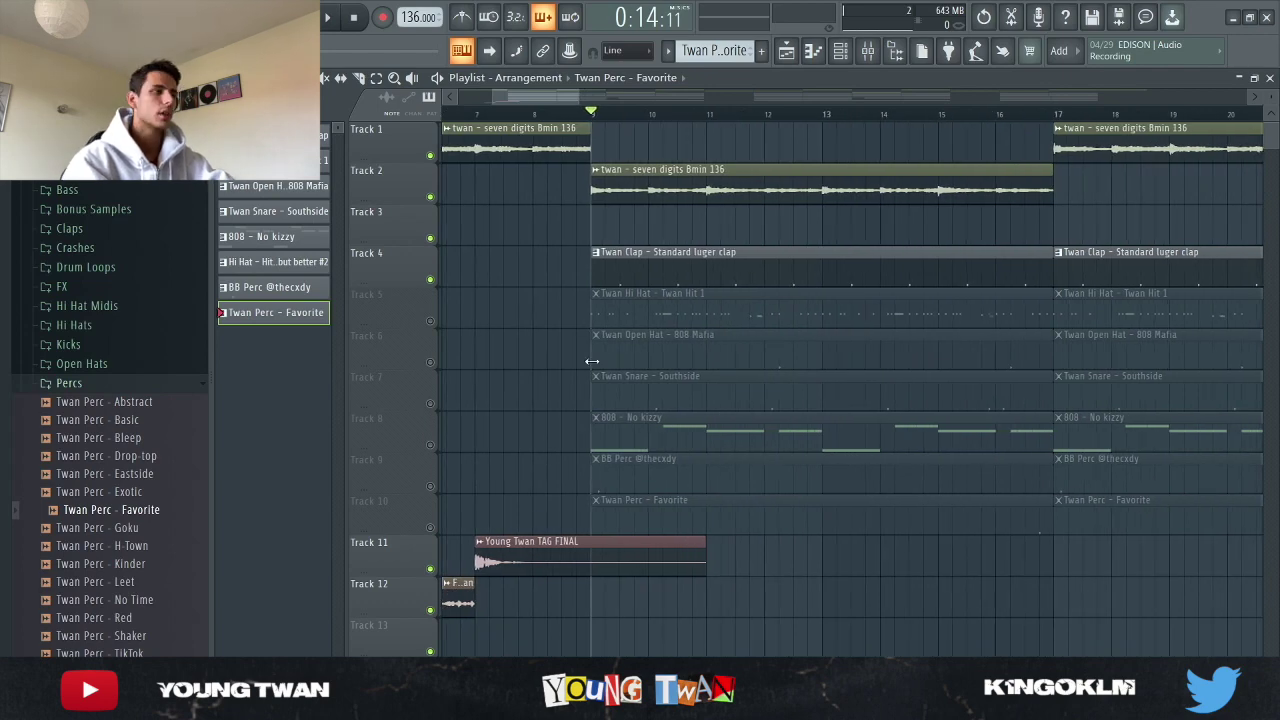
key("space")
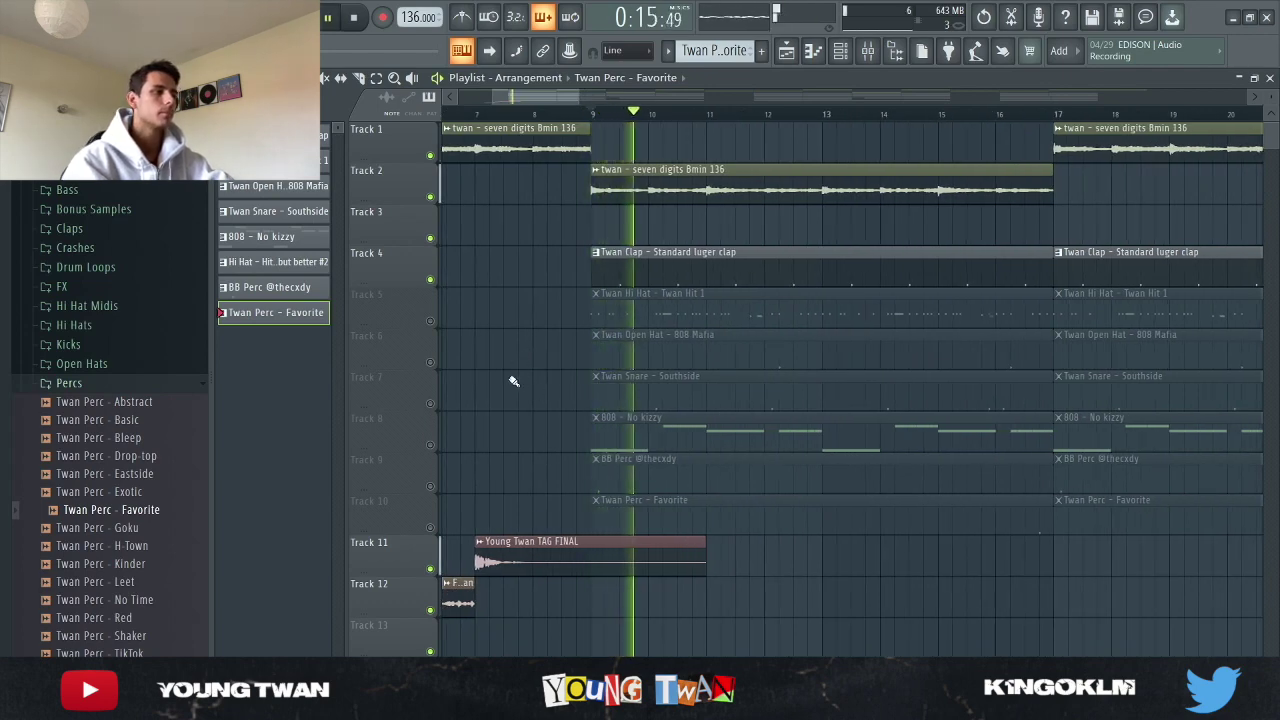
scroll(515, 388, "down", 2)
scroll(520, 396, "up", 1)
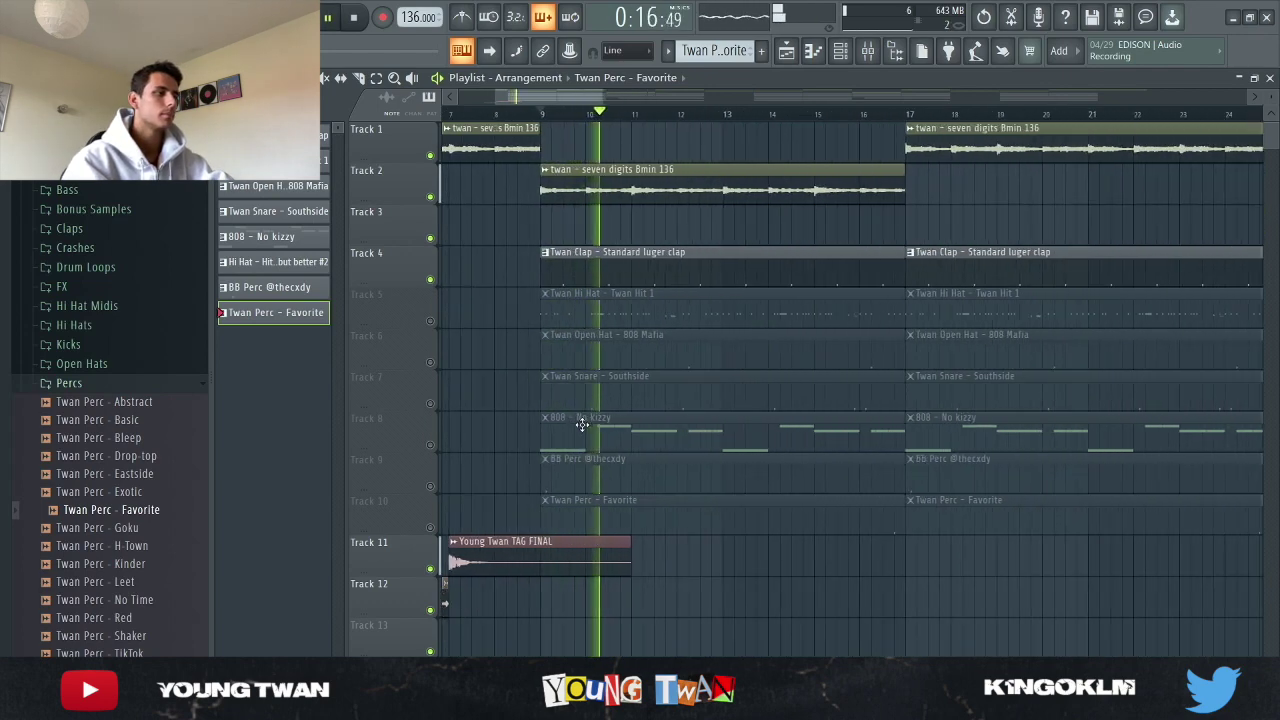
key("space")
- Unmute the Twan Open Hat on Track 6 and the Twan Snare on Track 7, and play them with the melody
left_click(431, 364)
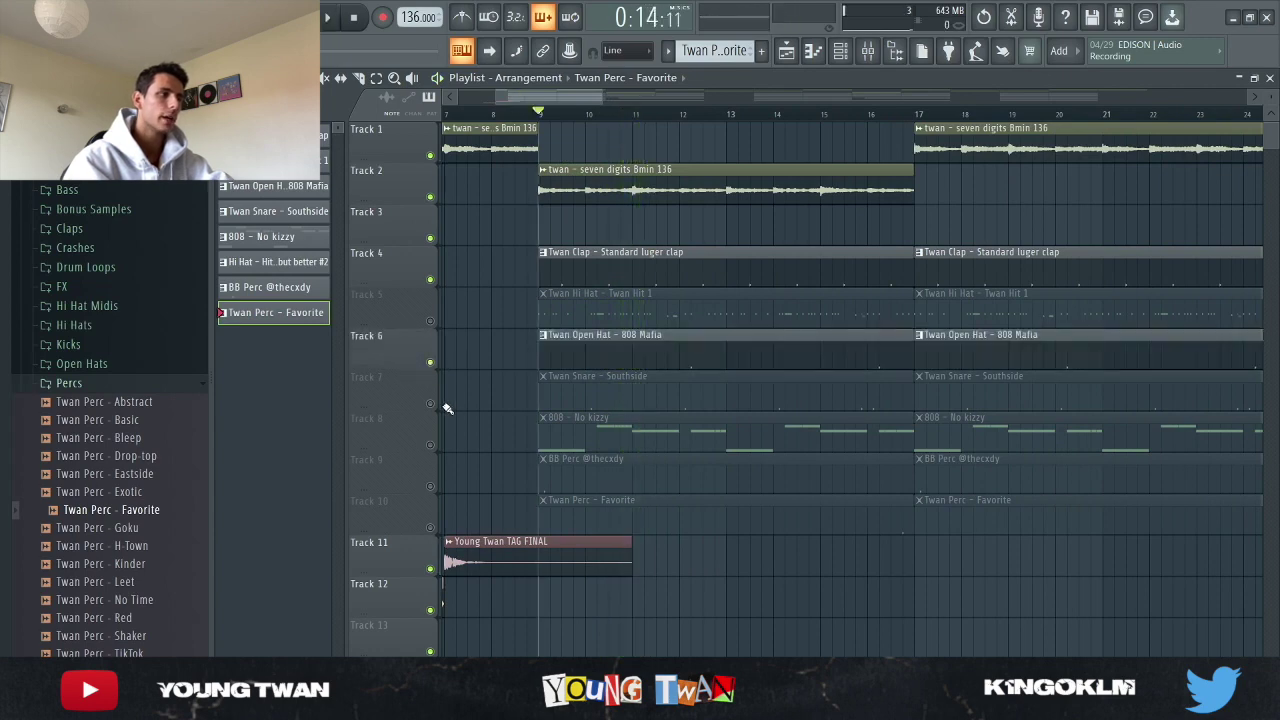
left_click(431, 404)
key("space")
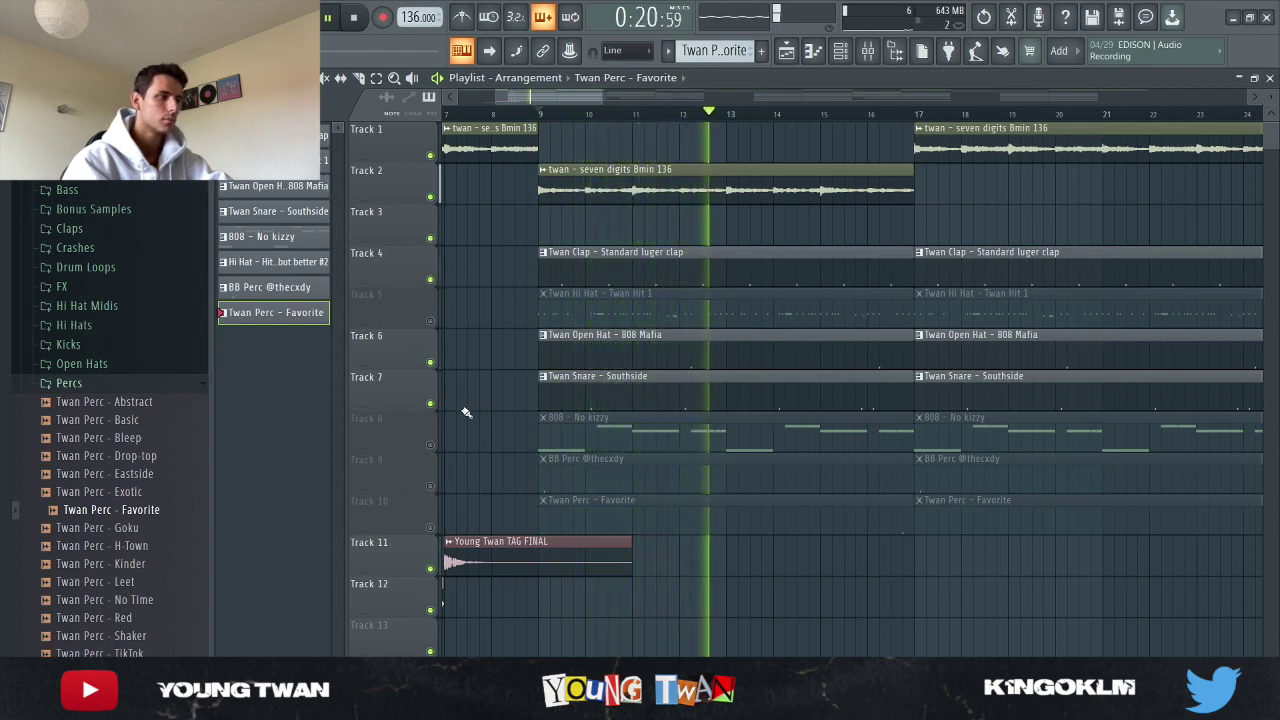
key("space")
- Unmute the BB Perc pattern on Track 9 and play the arrangement from bar 9
left_click(431, 487)
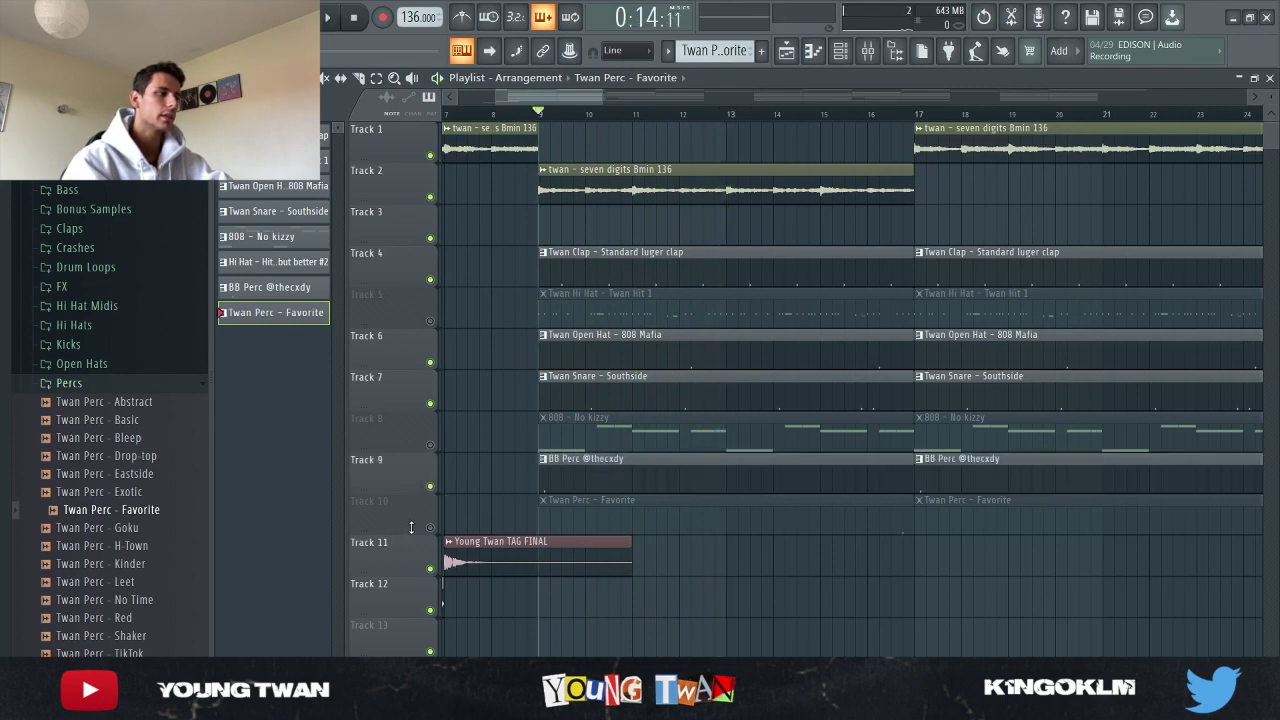
key("space")
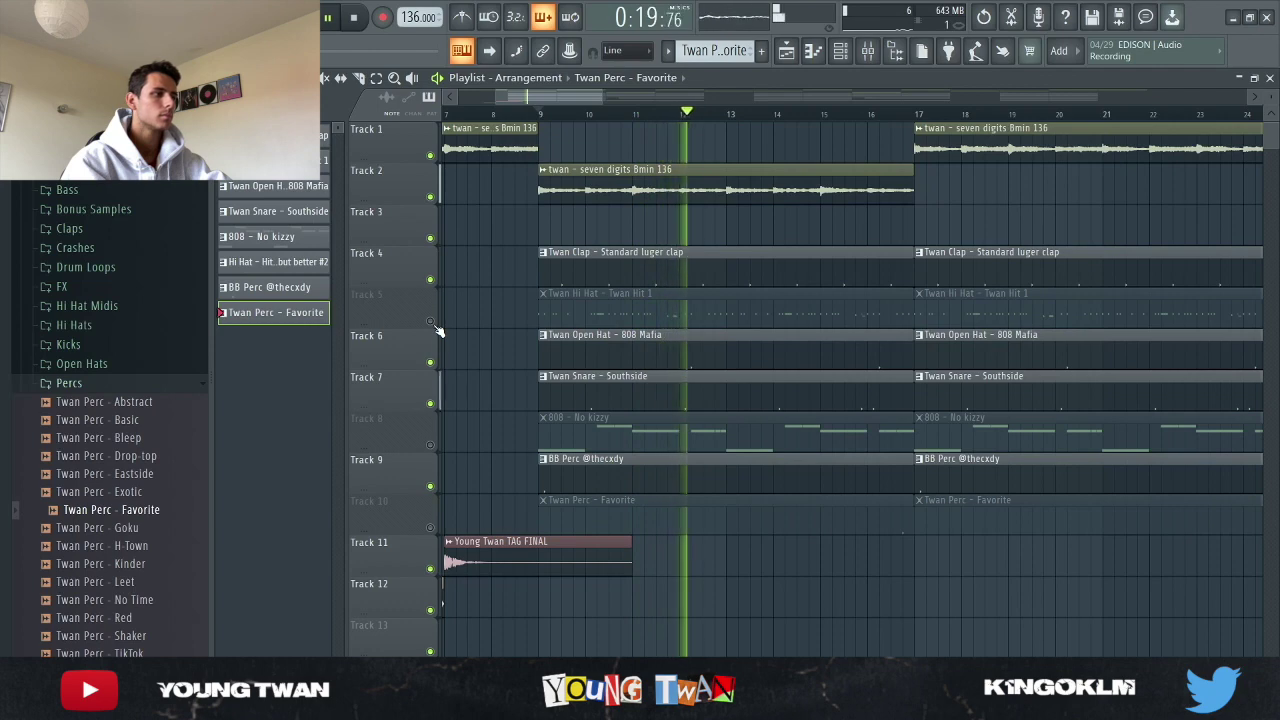
key("space")
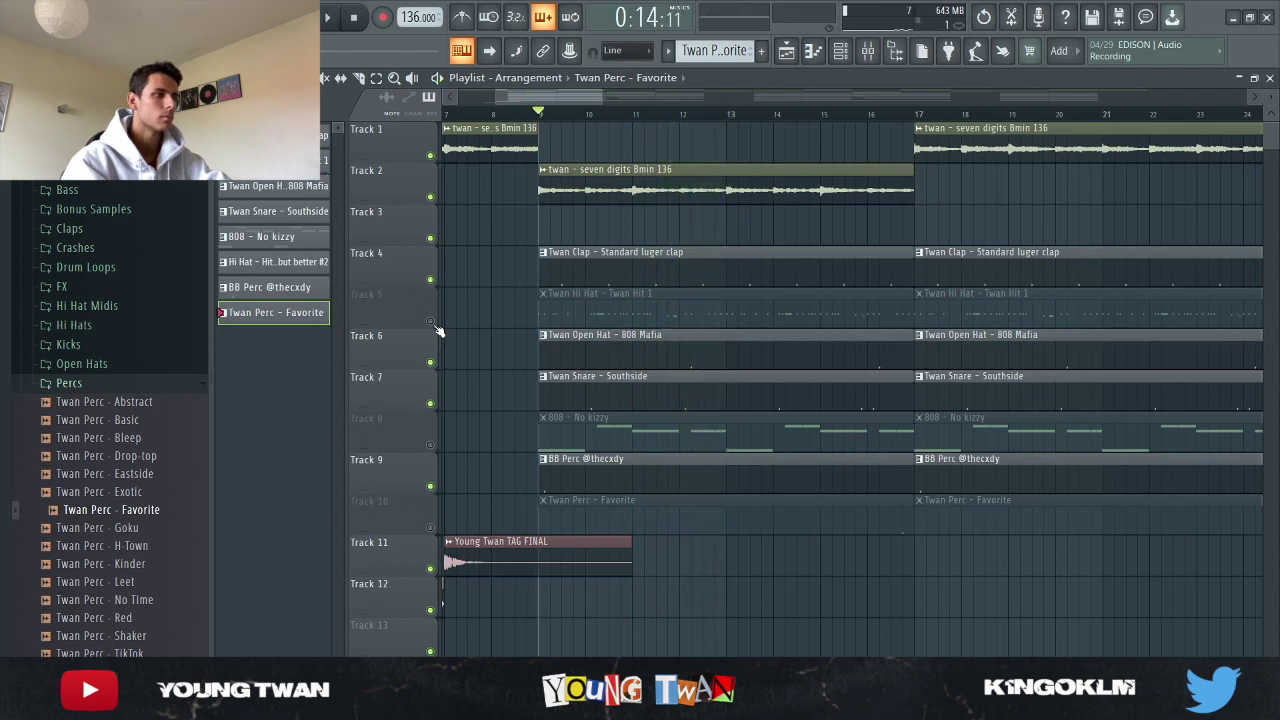
- Unmute the Twan Perc - Favorite pattern on Track 10 and the Twan Hi Hat pattern on Track 5
left_click(431, 528)
scroll(953, 550, "up", 1)
scroll(930, 580, "down", 3)
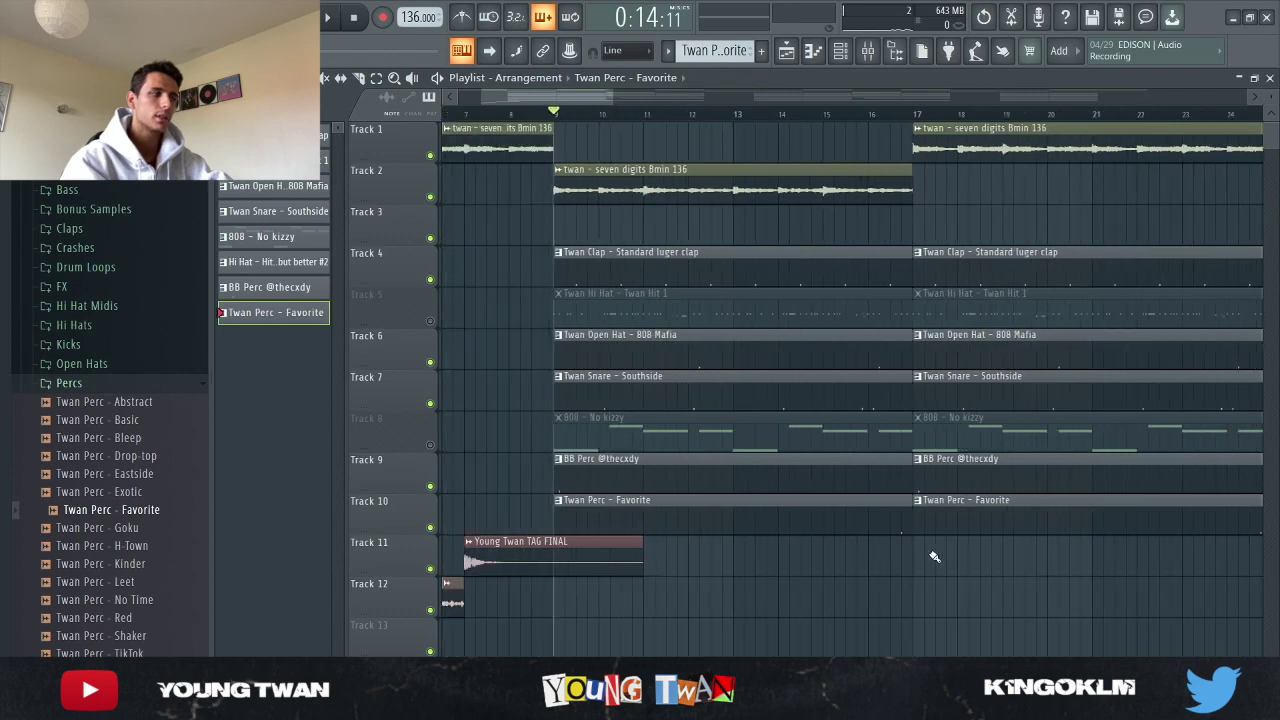
left_click(429, 321)
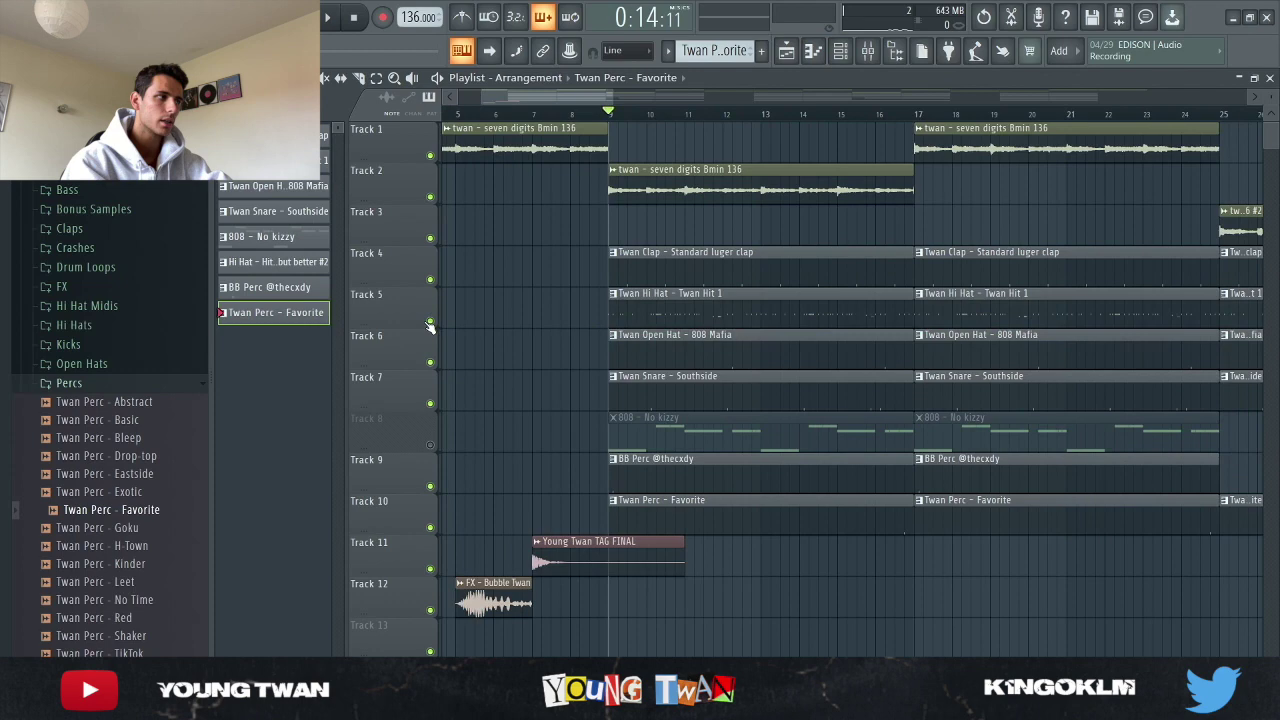
- Open the Twan Hi Hat - Twan Hit 1 pattern's notes in the piano roll and play them
double_click(800, 314)
scroll(771, 340, "up", 3)
scroll(771, 368, "down", 5)
key("space")
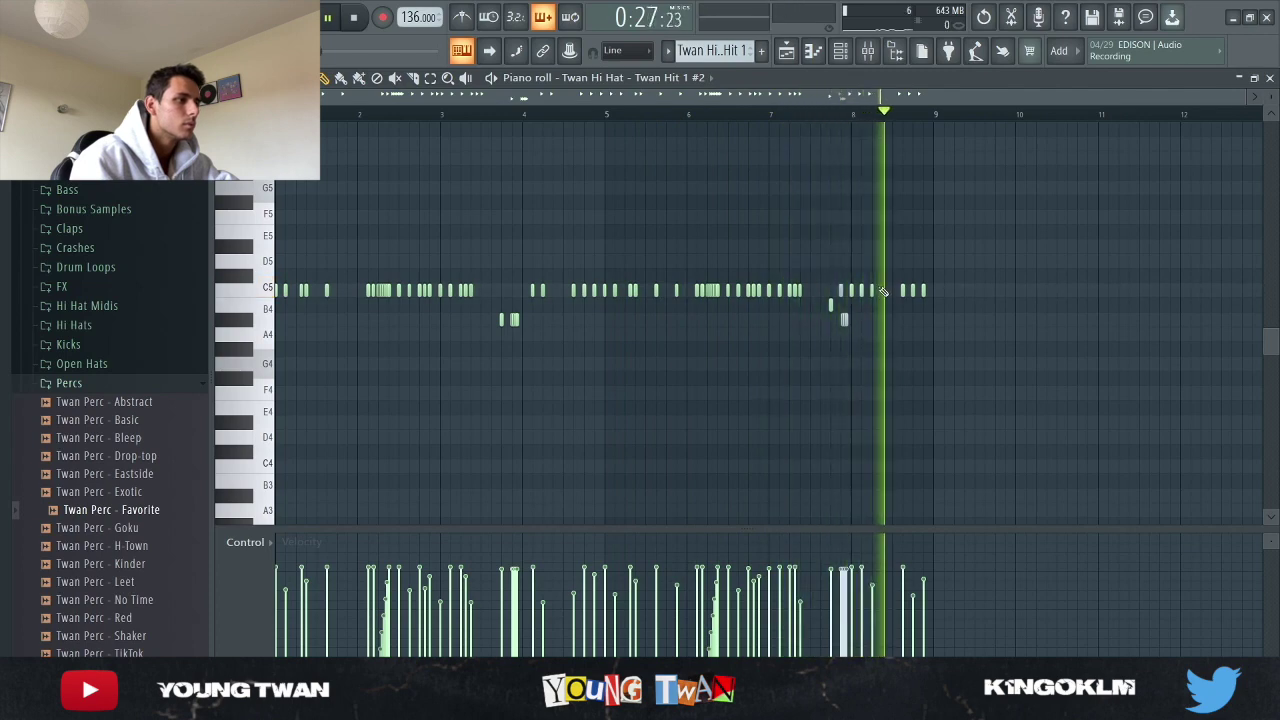
- Return to the playlist, unsolo the hi-hat track and play the arrangement from bar 9
left_click(786, 51)
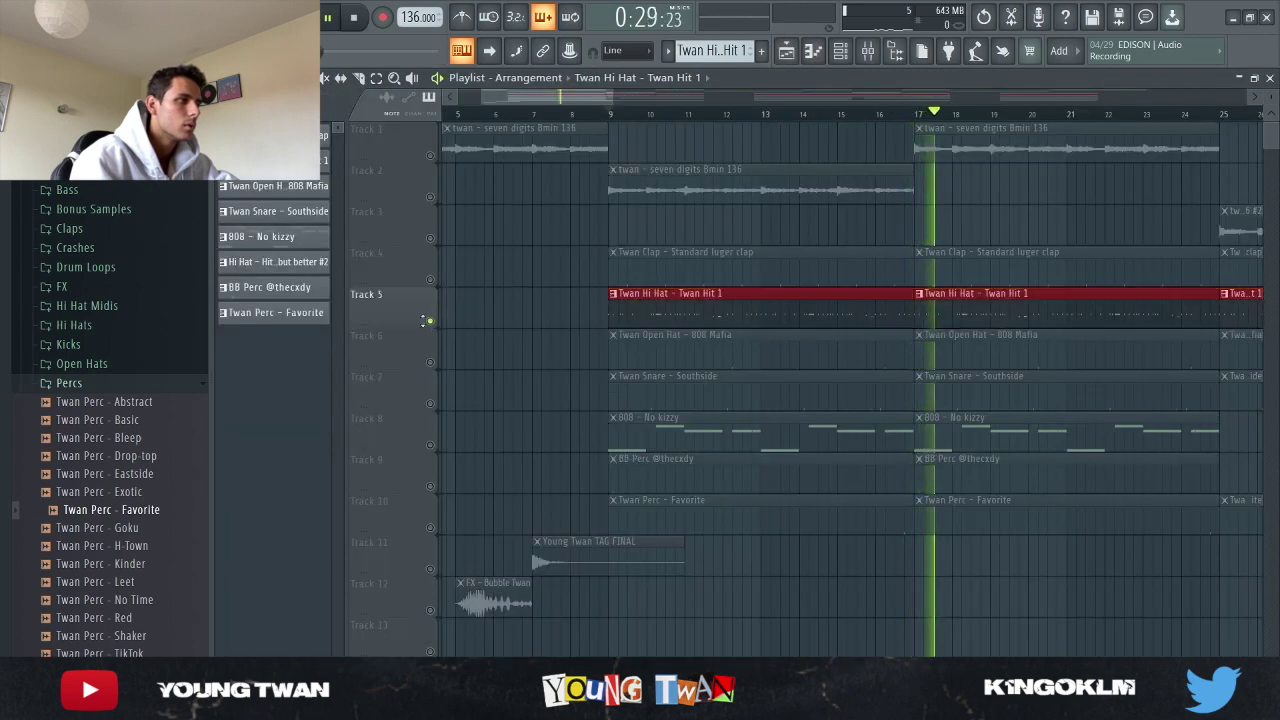
right_click(430, 321)
left_click(612, 116)
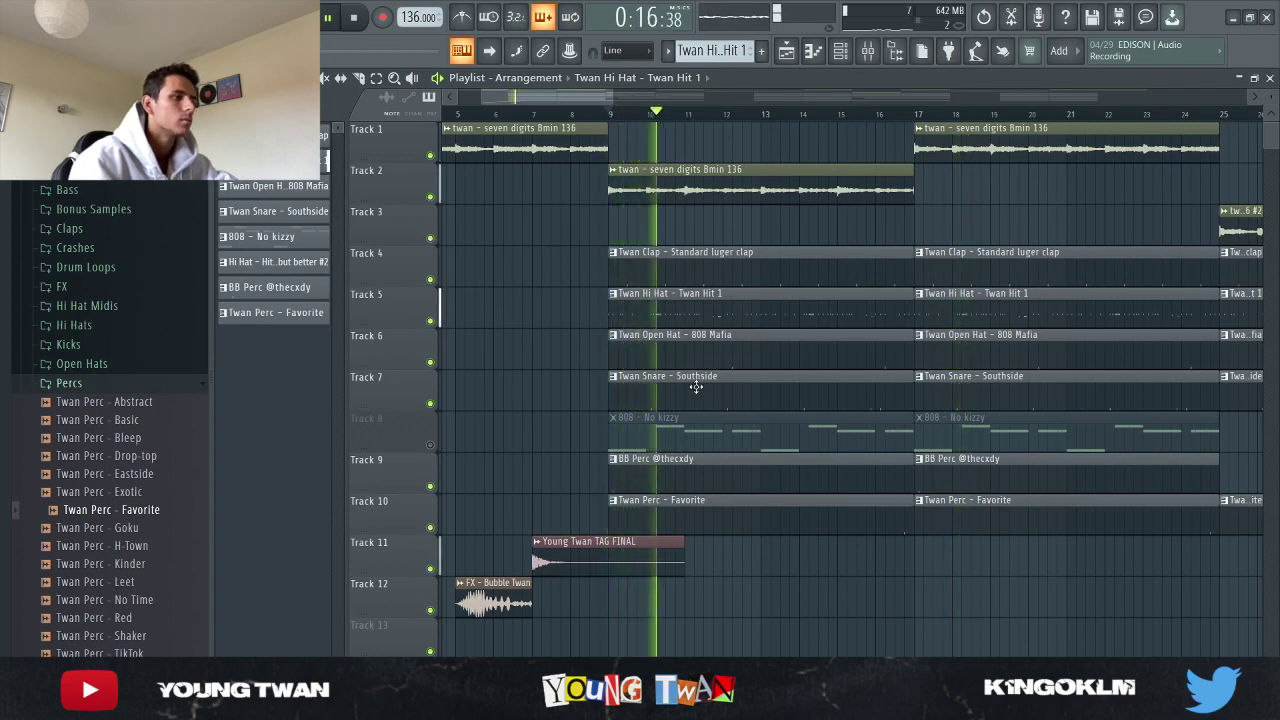
key("space")
- Unmute the 808 - No kizzy pattern on Track 8 and play its notes in the piano roll
left_click(430, 445)
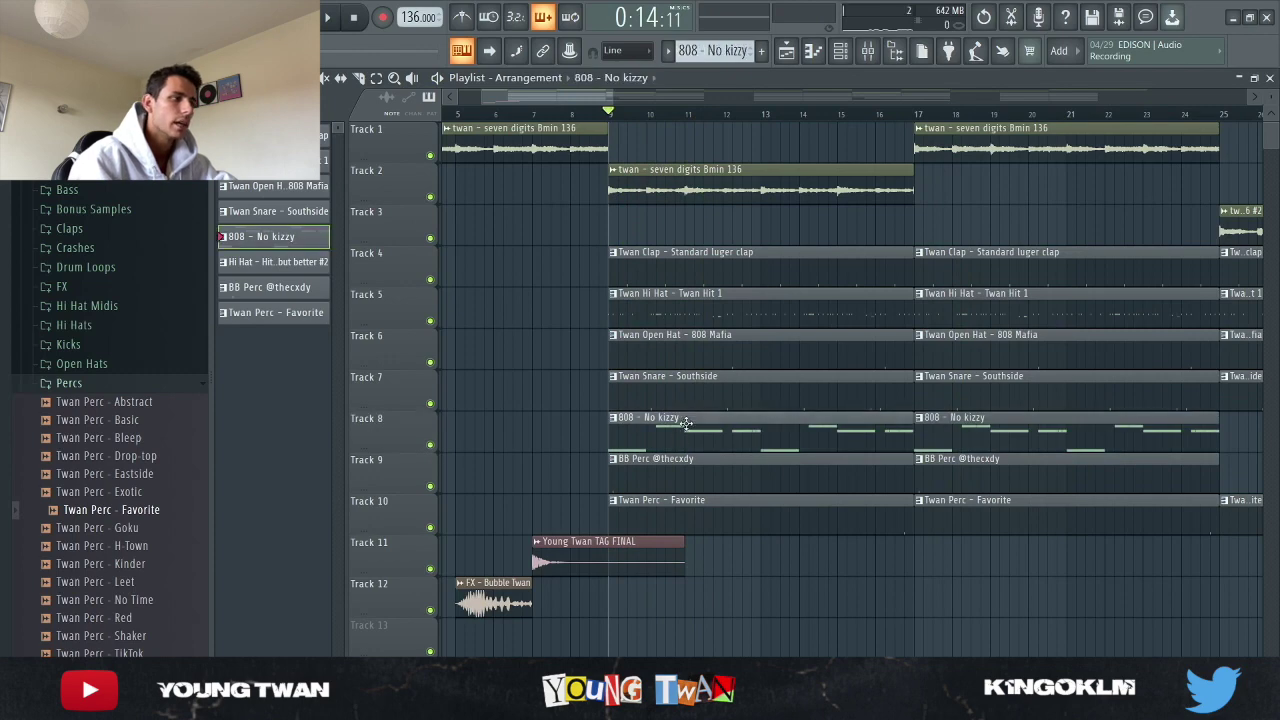
double_click(686, 422)
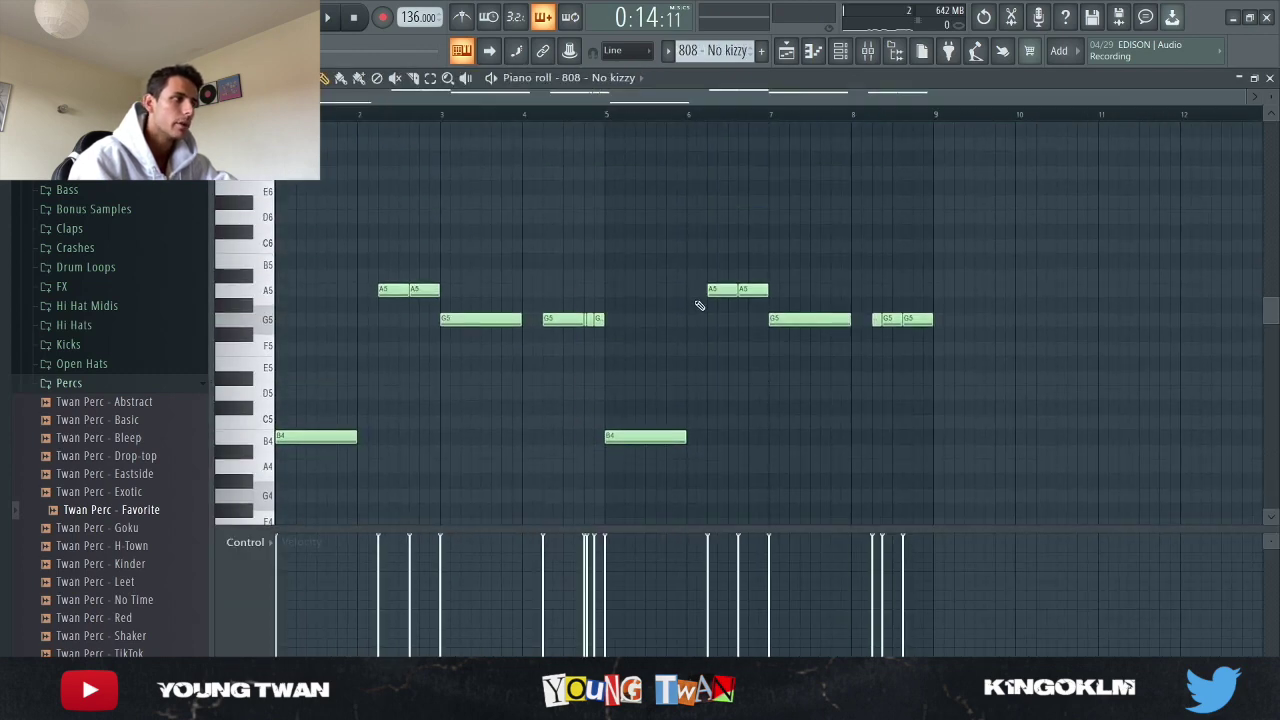
scroll(700, 300, "down", 1)
key("space")
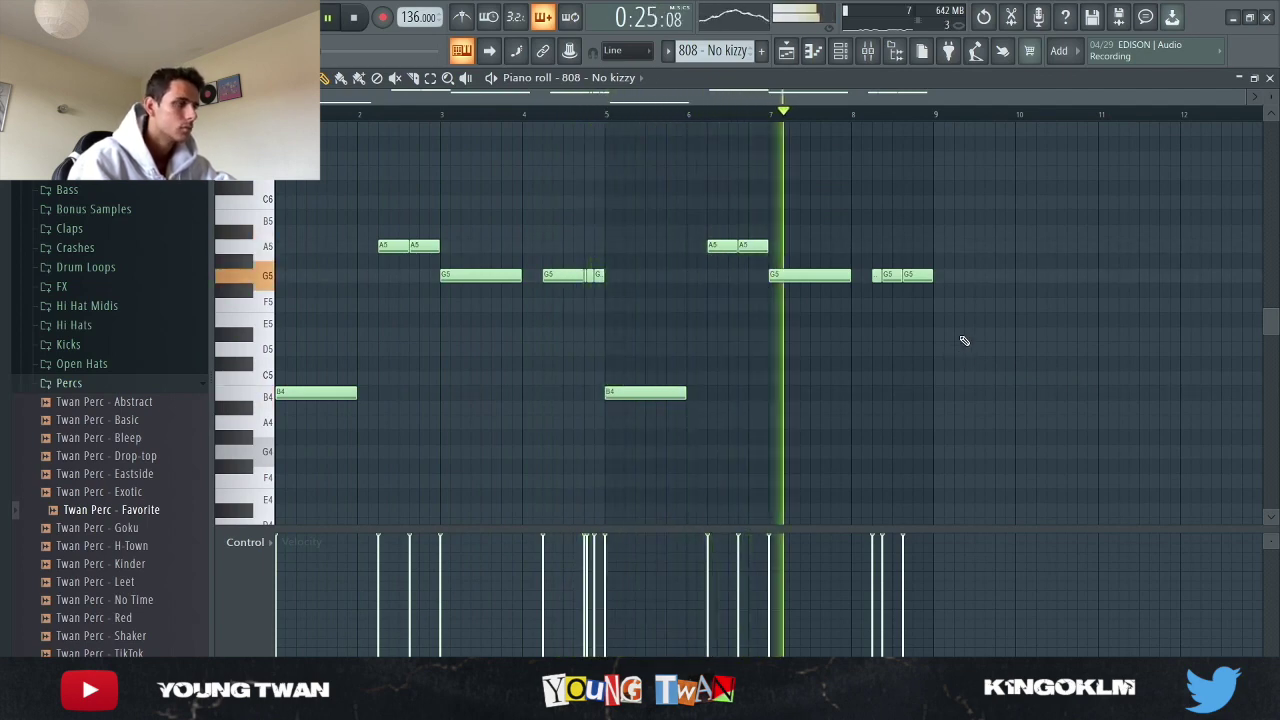
- Play the full arrangement in the playlist through the section where the 808 drops out at bar 25
key("F5")
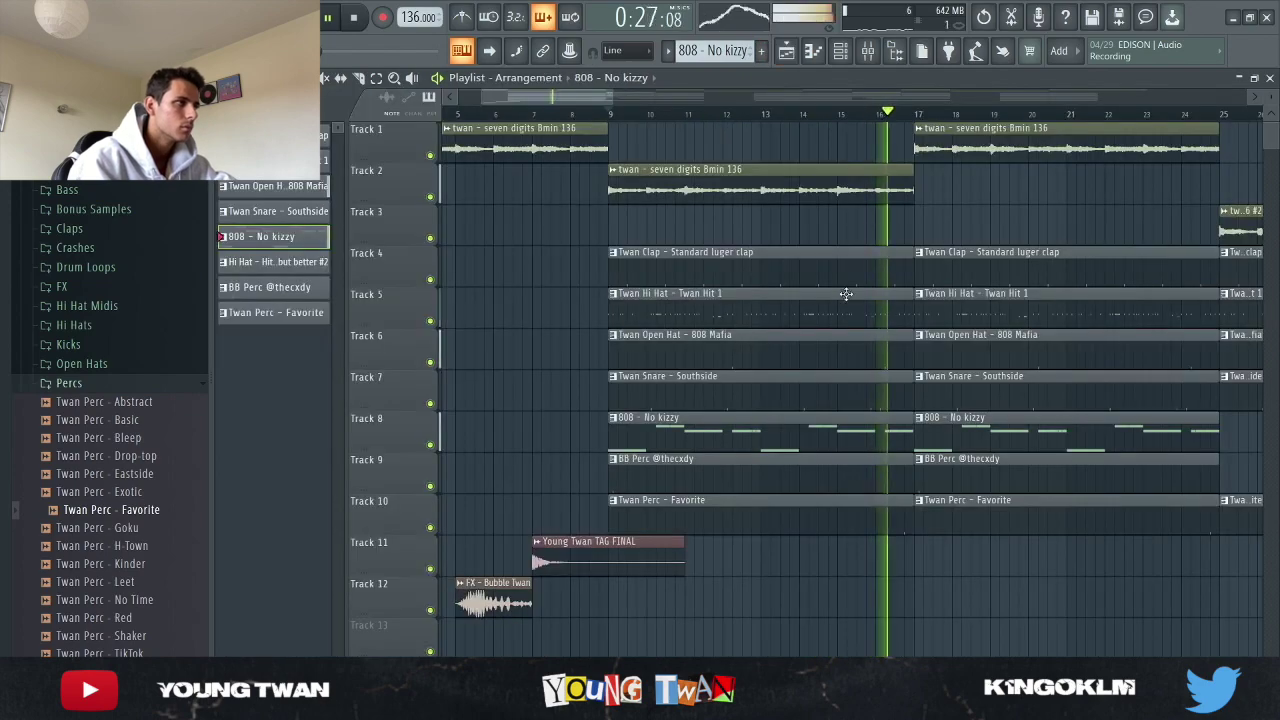
scroll(846, 294, "down", 4)
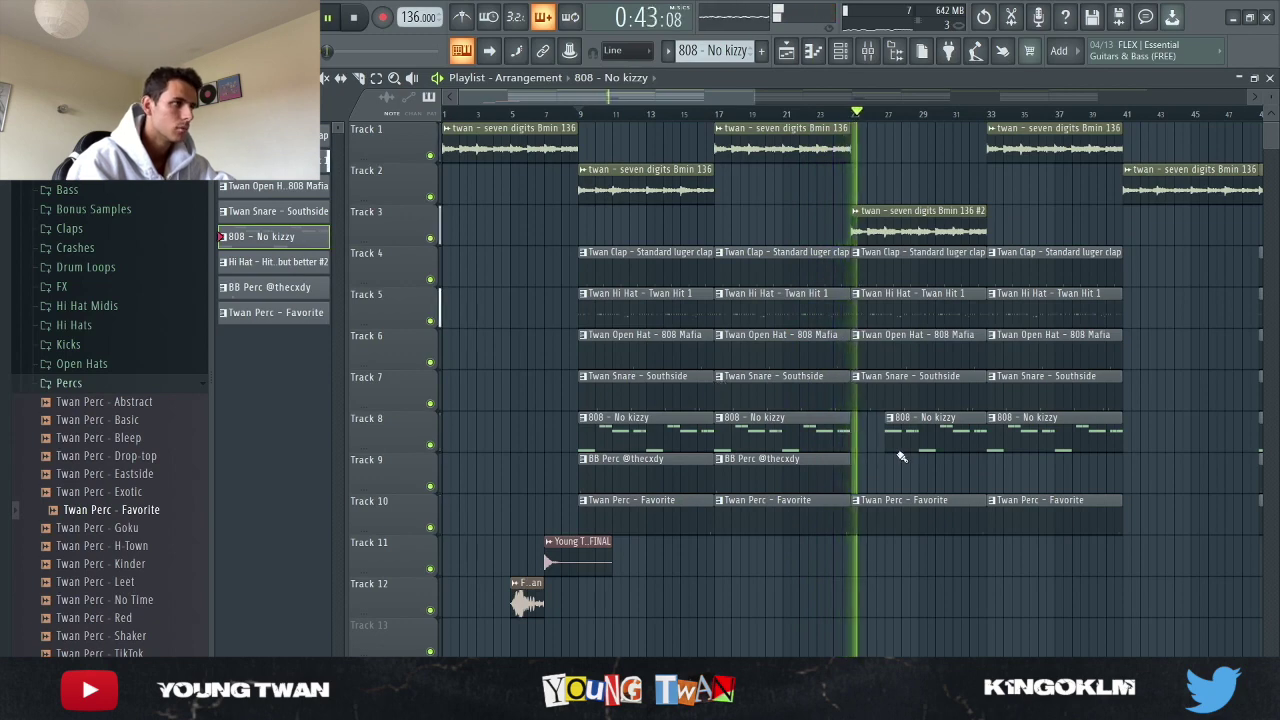
scroll(1146, 602, "up", 3)
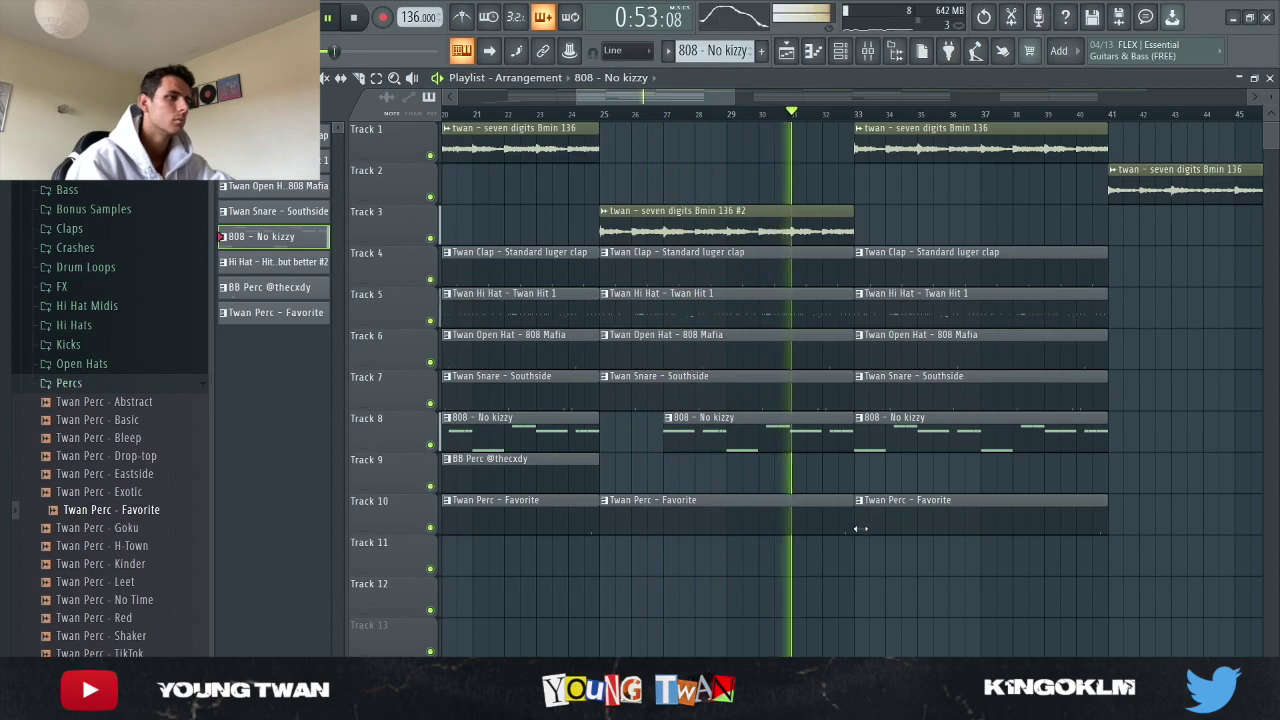
scroll(776, 456, "down", 5)
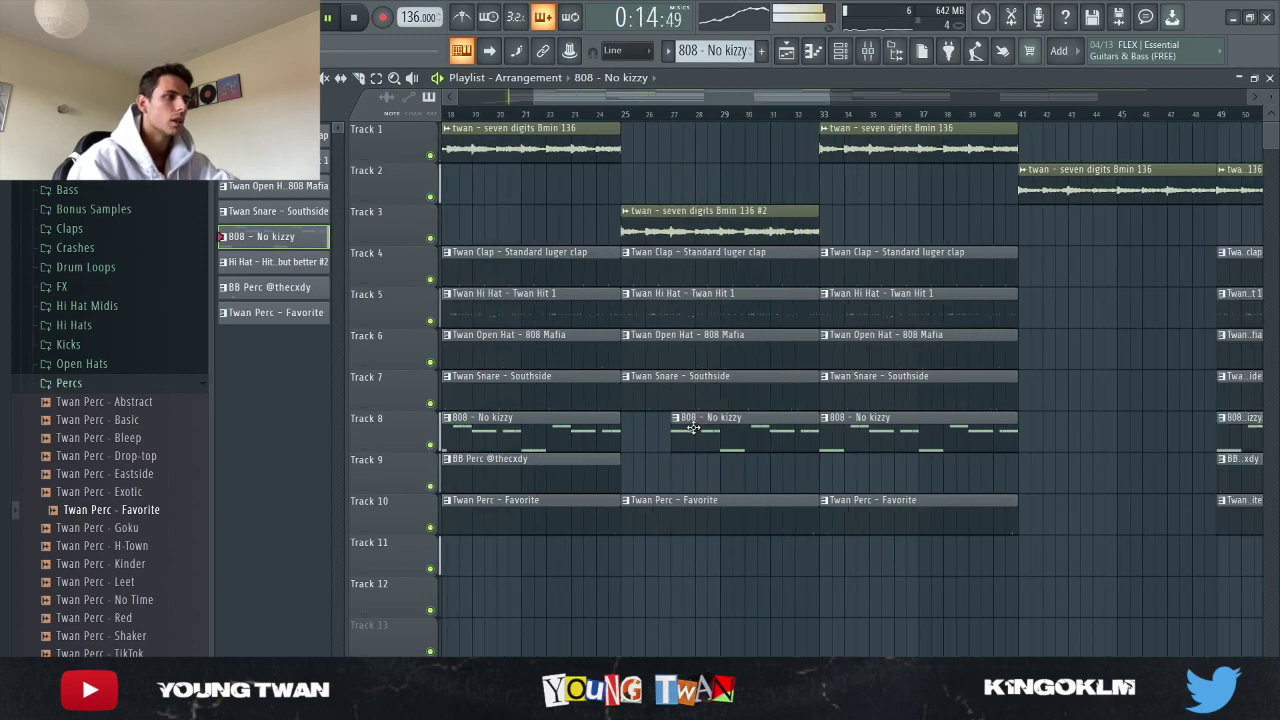
- Reopen the Twan Hi Hat pattern's notes and play its first bar to examine the basic rhythm
scroll(473, 600, "up", 5)
double_click(514, 323)
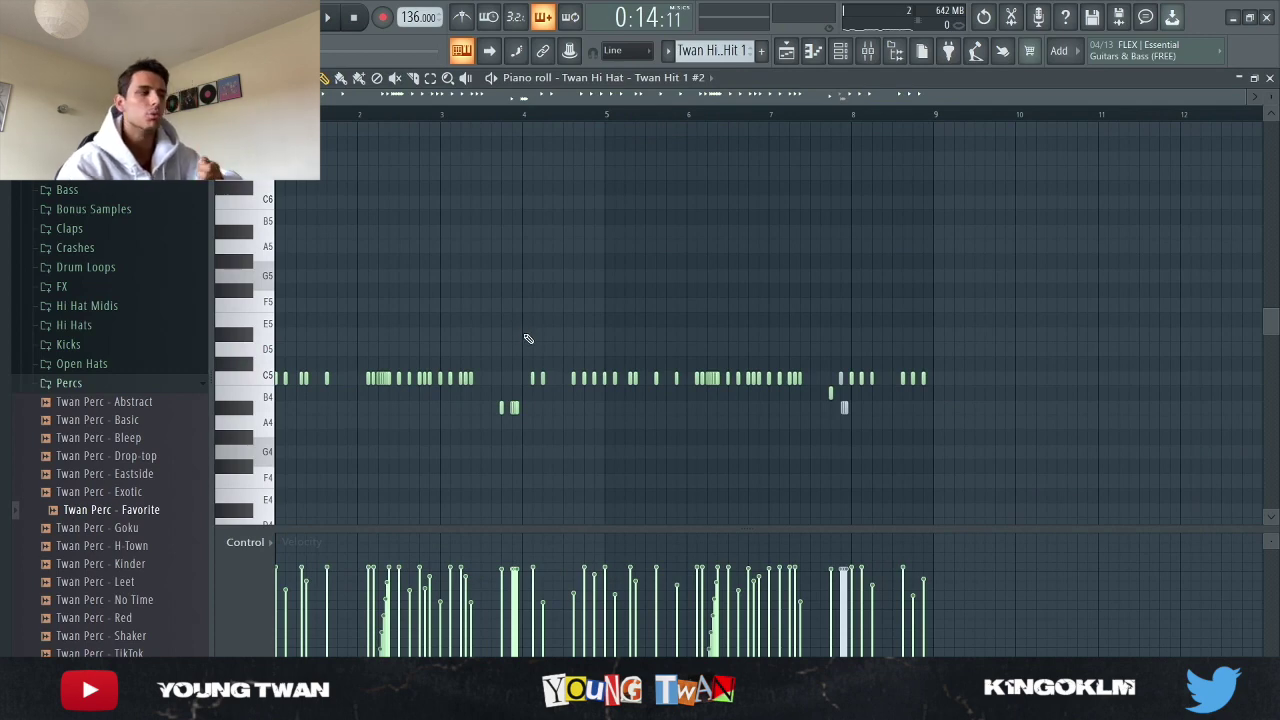
scroll(245, 422, "up", 5)
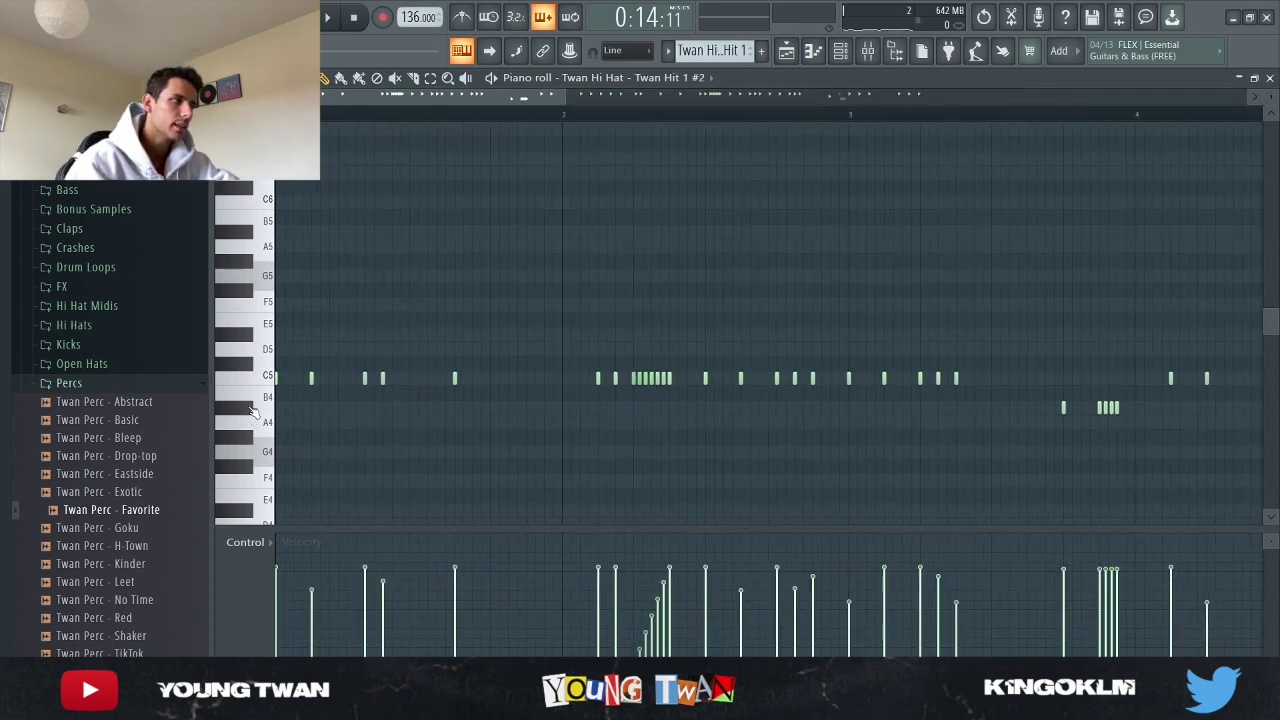
scroll(255, 408, "down", 2)
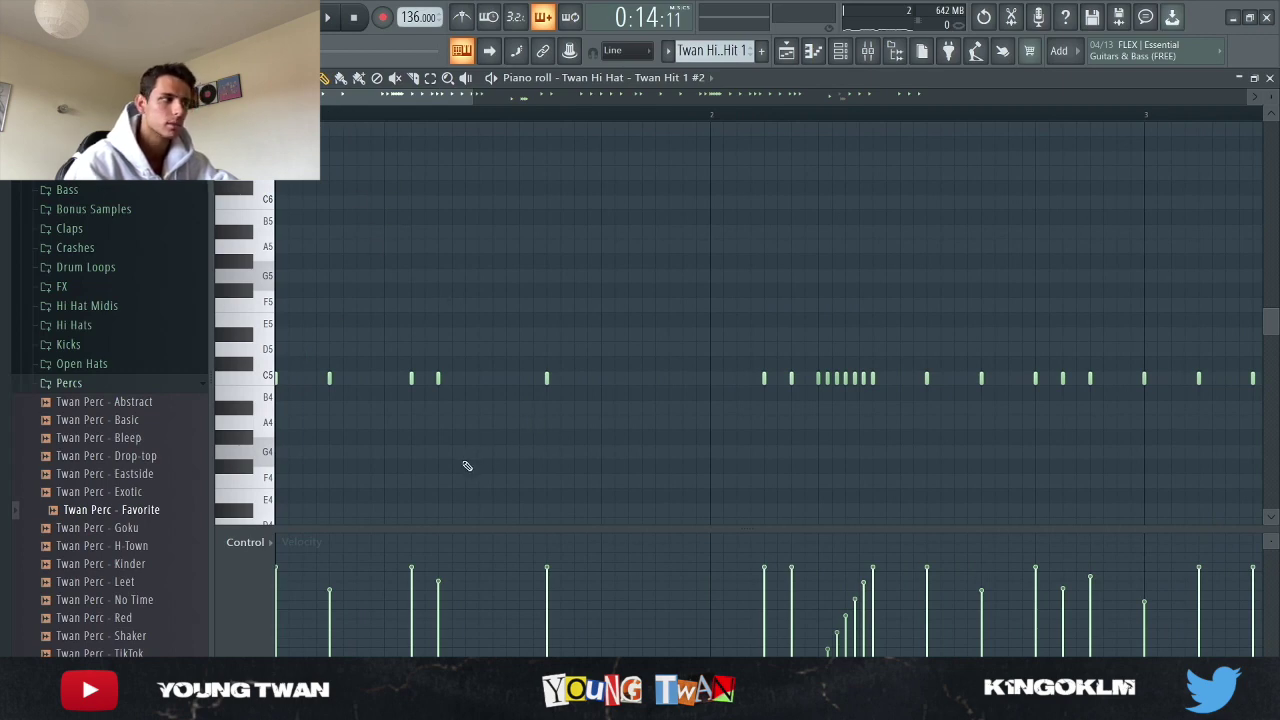
key("space")
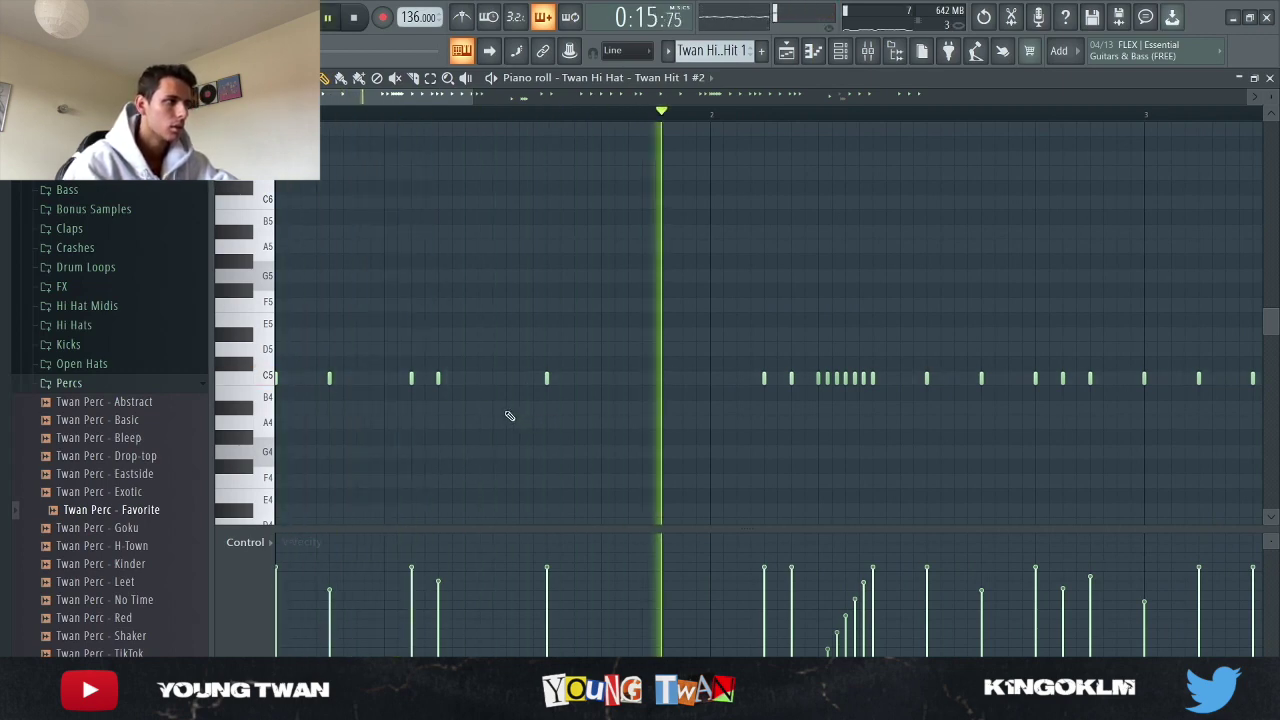
key("space")
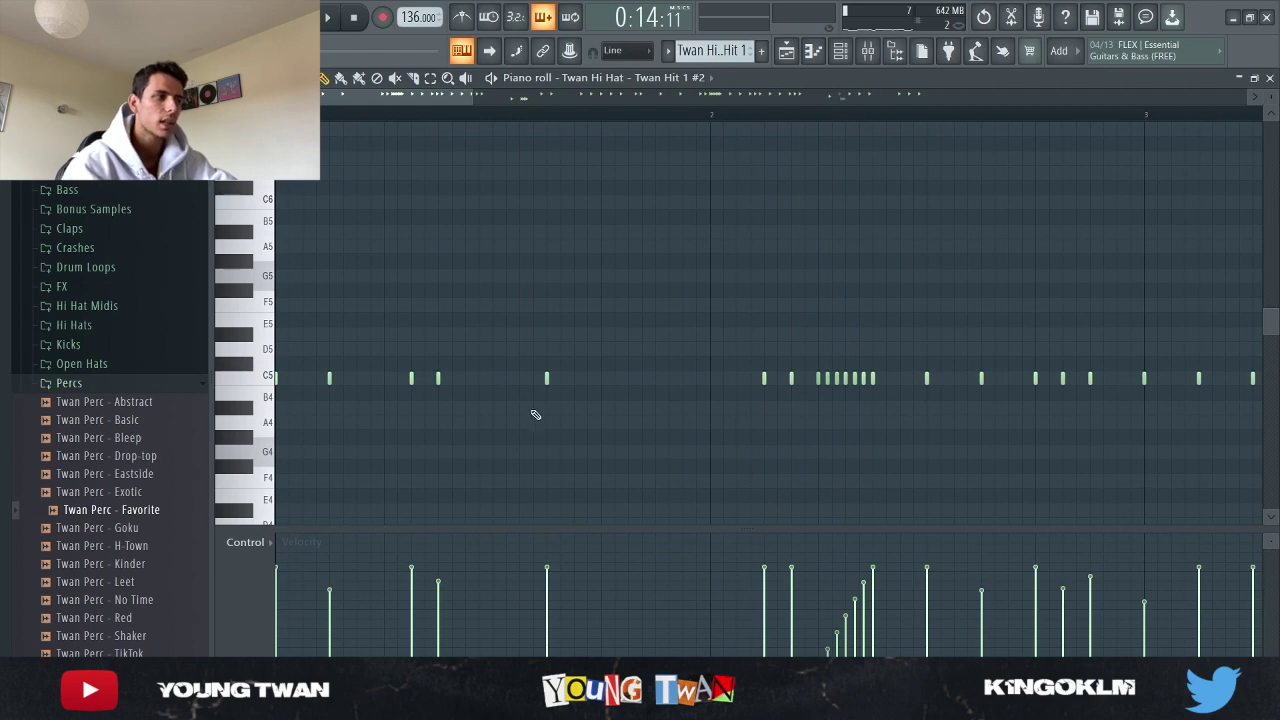
- Play the hi-hat pattern's second bar and examine its rising-velocity roll and the lower-pitched notes in bar 3
scroll(535, 414, "down", 2)
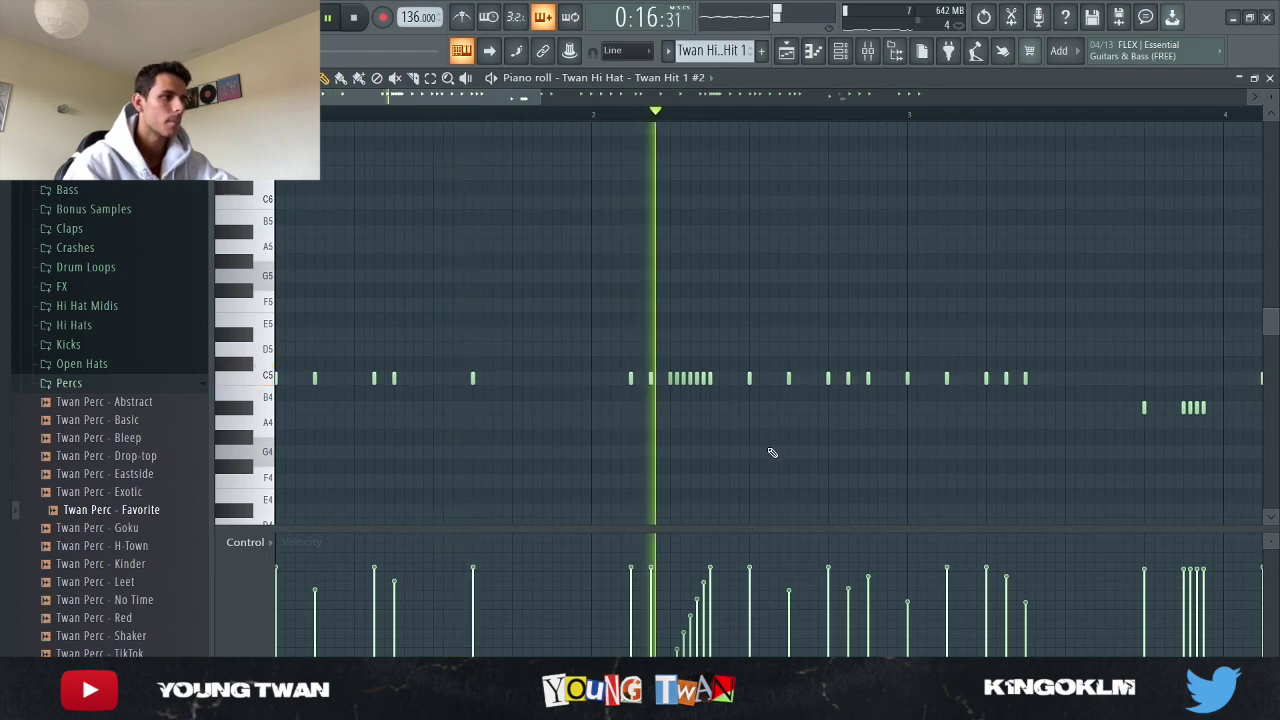
key("space")
scroll(751, 451, "down", 5)
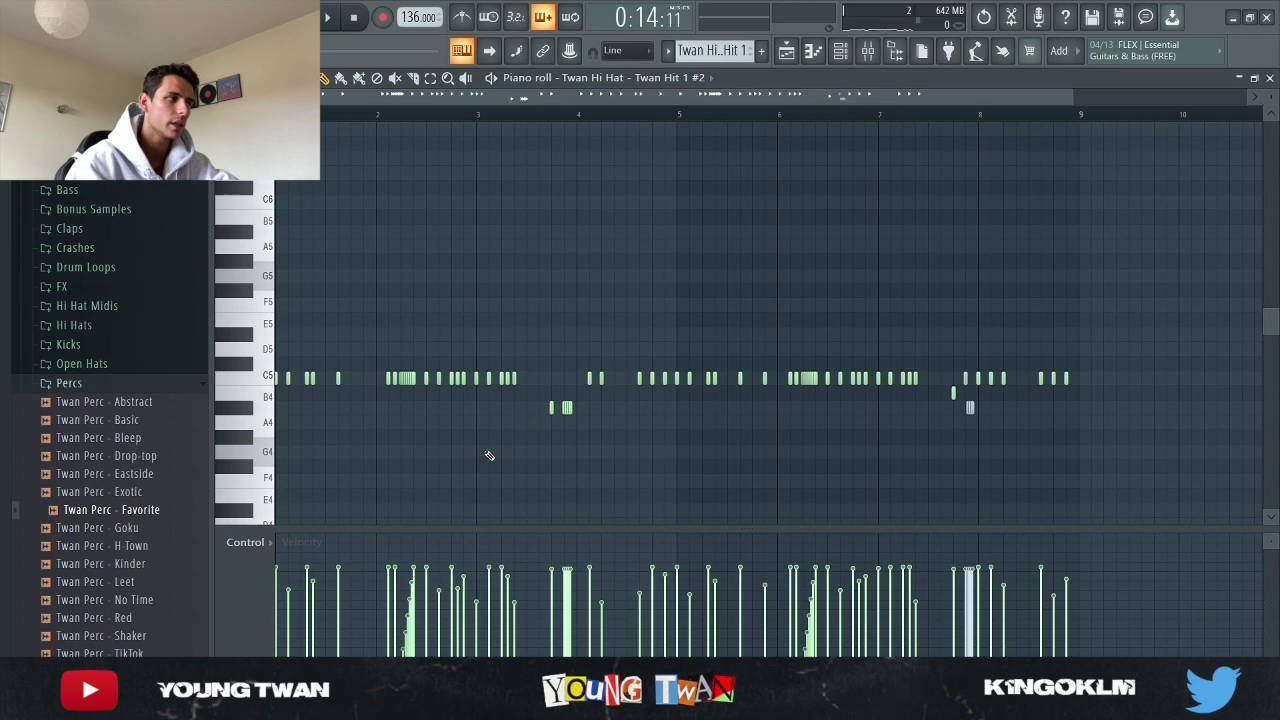
scroll(513, 625, "up", 4)
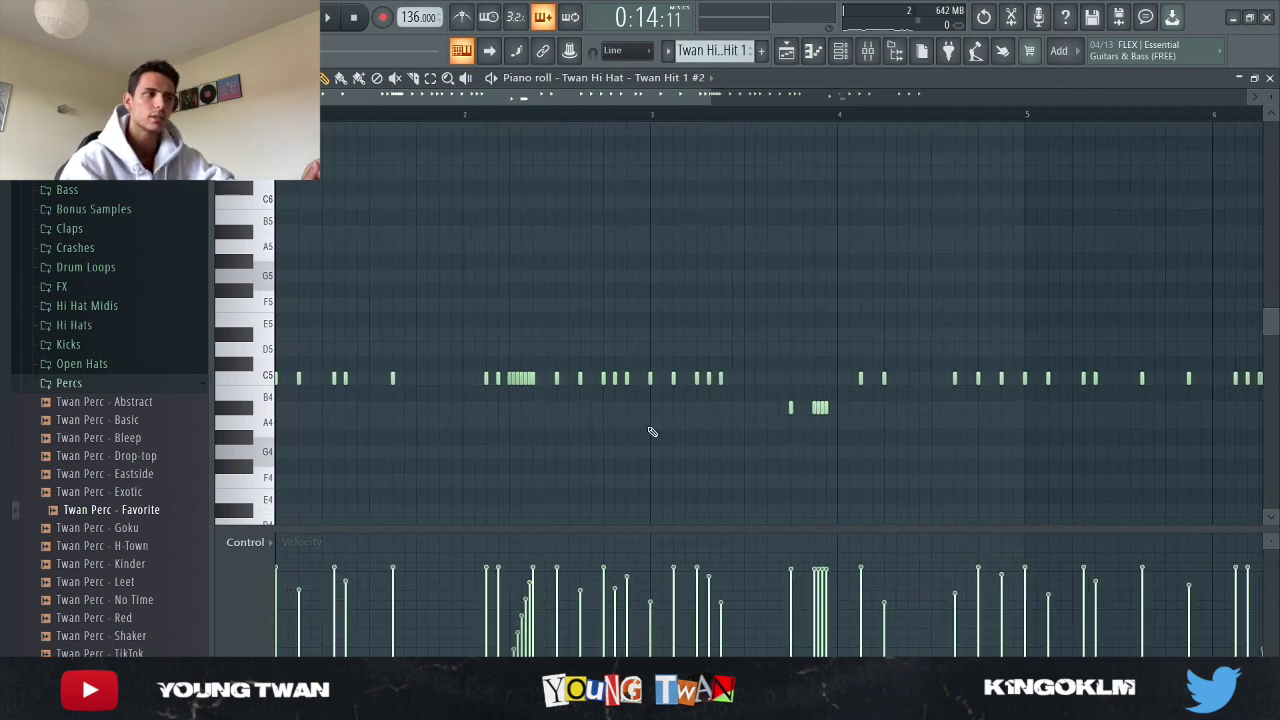
key("space")
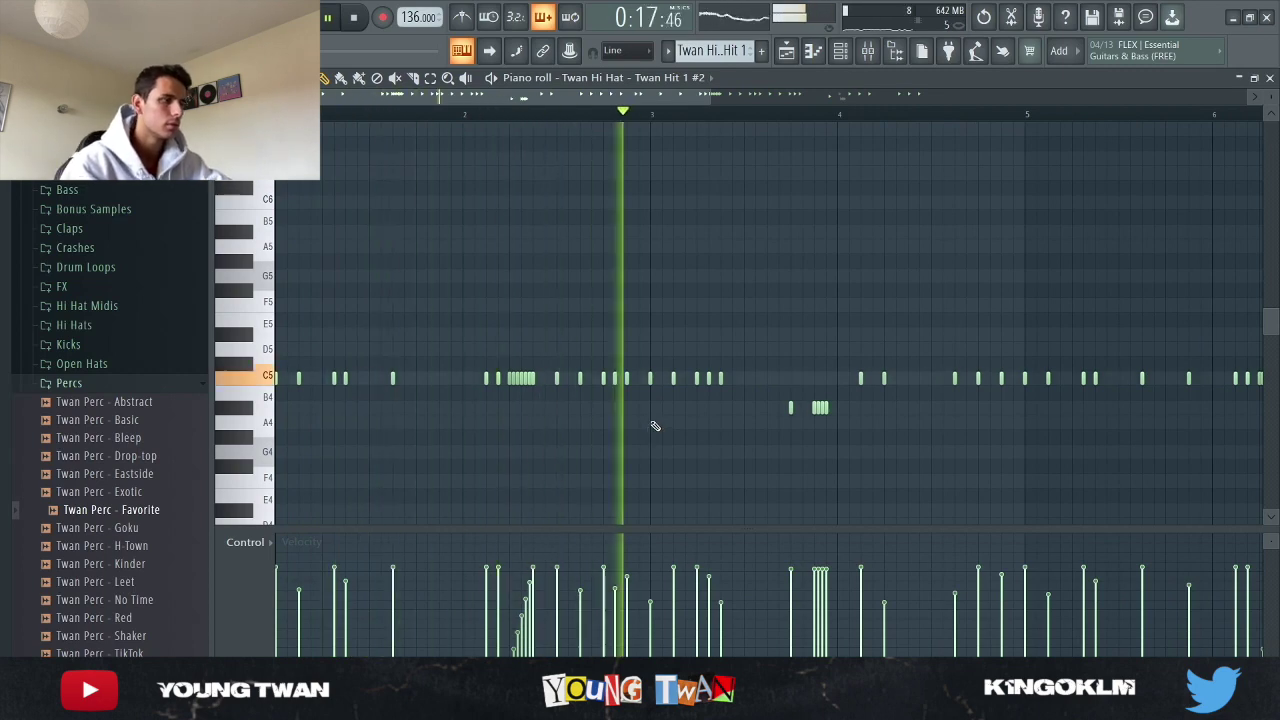
key("space")
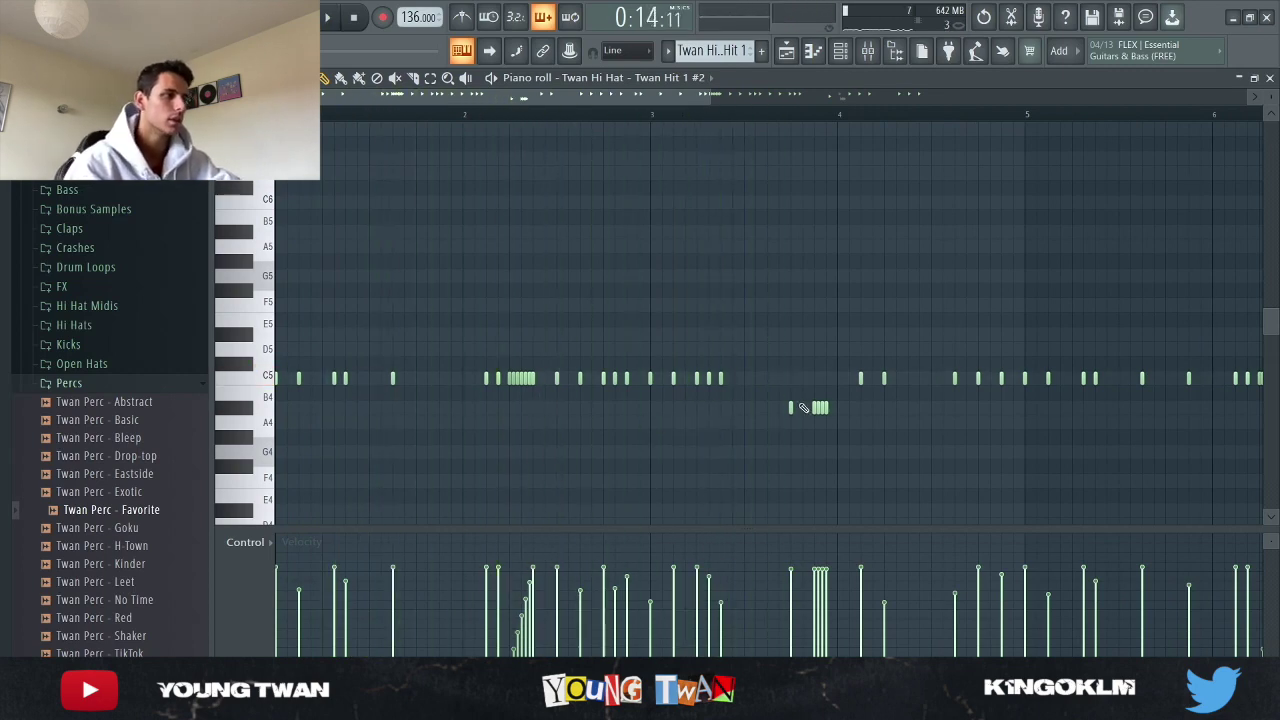
- Examine the lower-pitched hi-hat notes in bar 3 and compare them with the rest of the eight-bar pattern
scroll(729, 456, "up", 4)
scroll(637, 463, "up", 2)
scroll(688, 470, "down", 2)
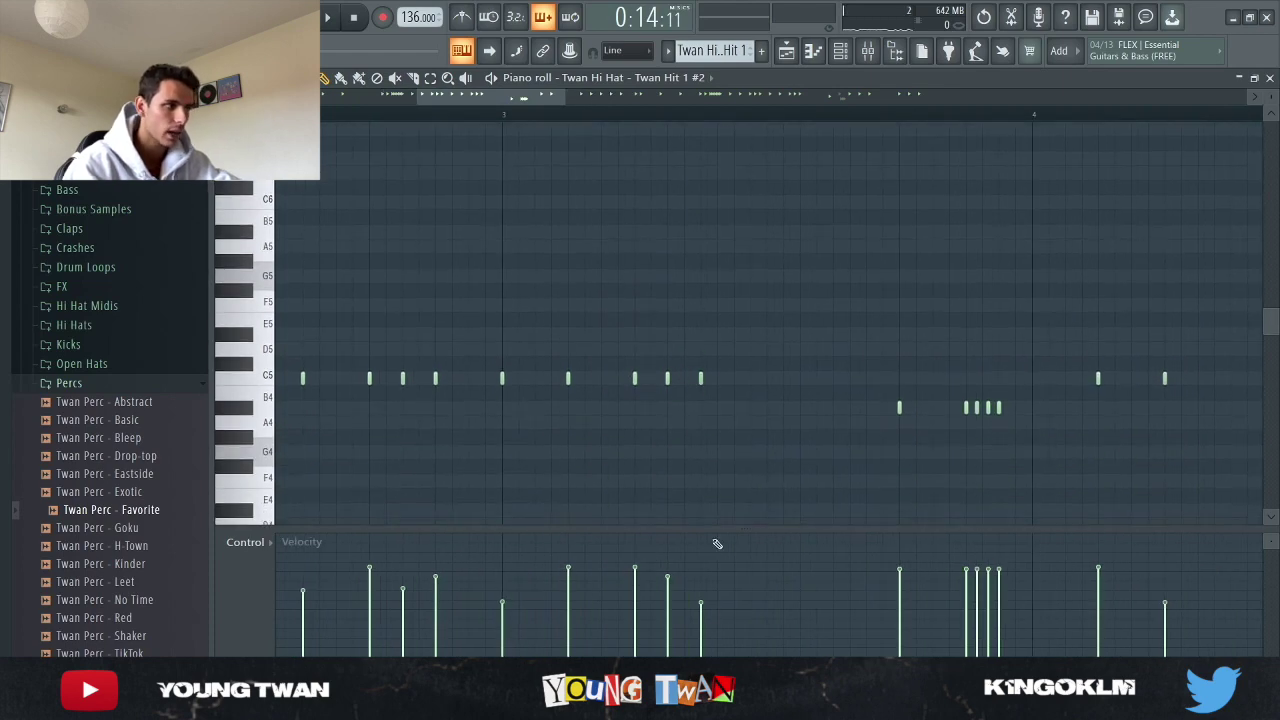
scroll(714, 434, "down", 3)
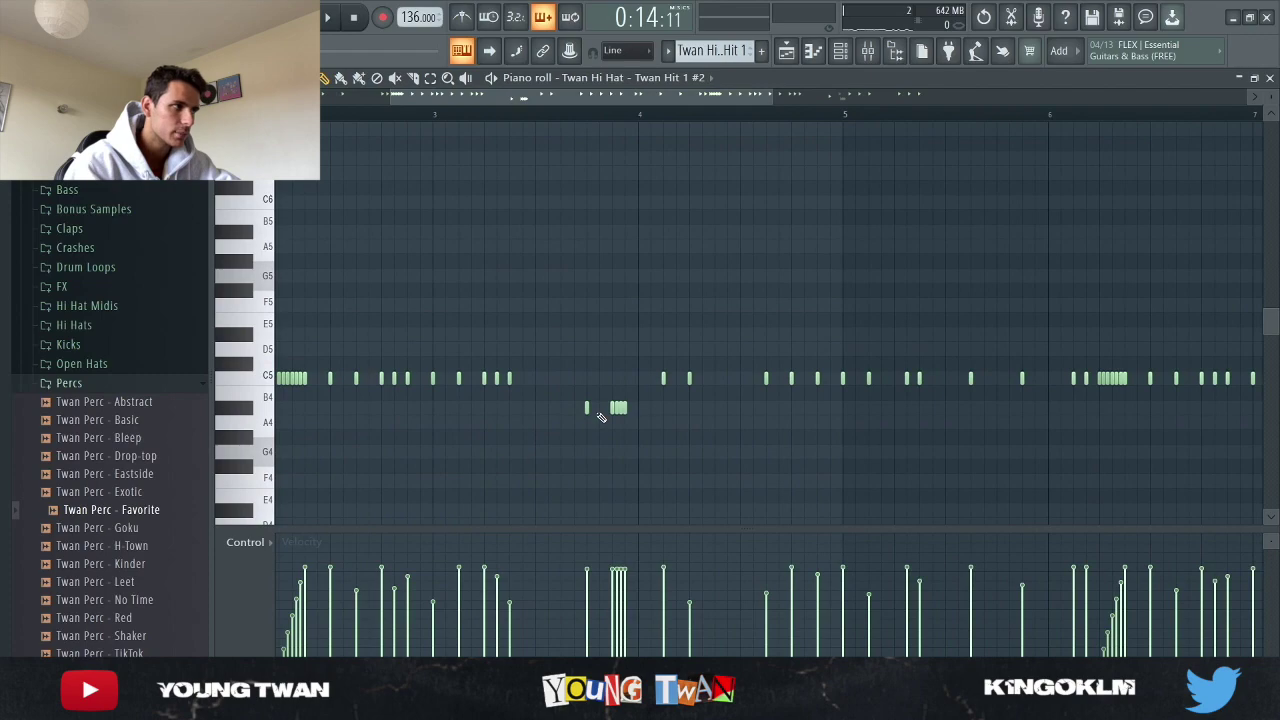
scroll(600, 416, "down", 2)
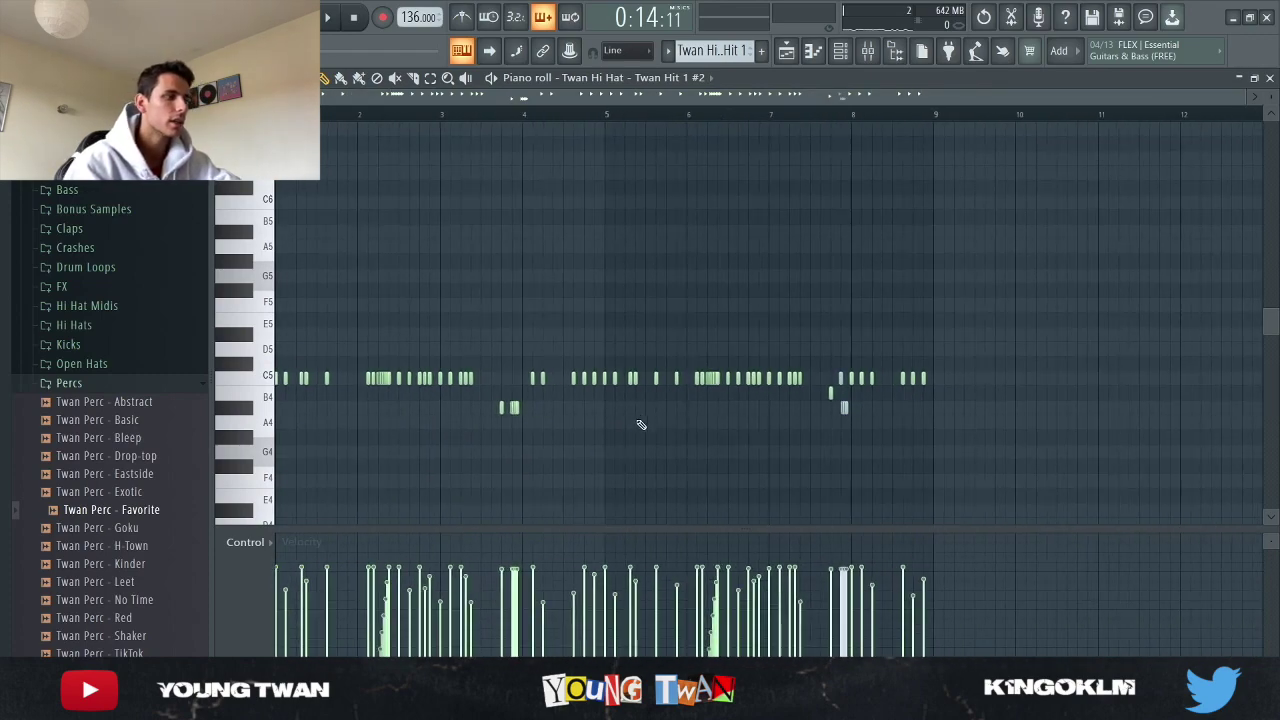
scroll(700, 440, "up", 4)
- Return to the playlist and play the full arrangement from bar 1 through the intro and first drum section, then stop playback
left_click(786, 52)
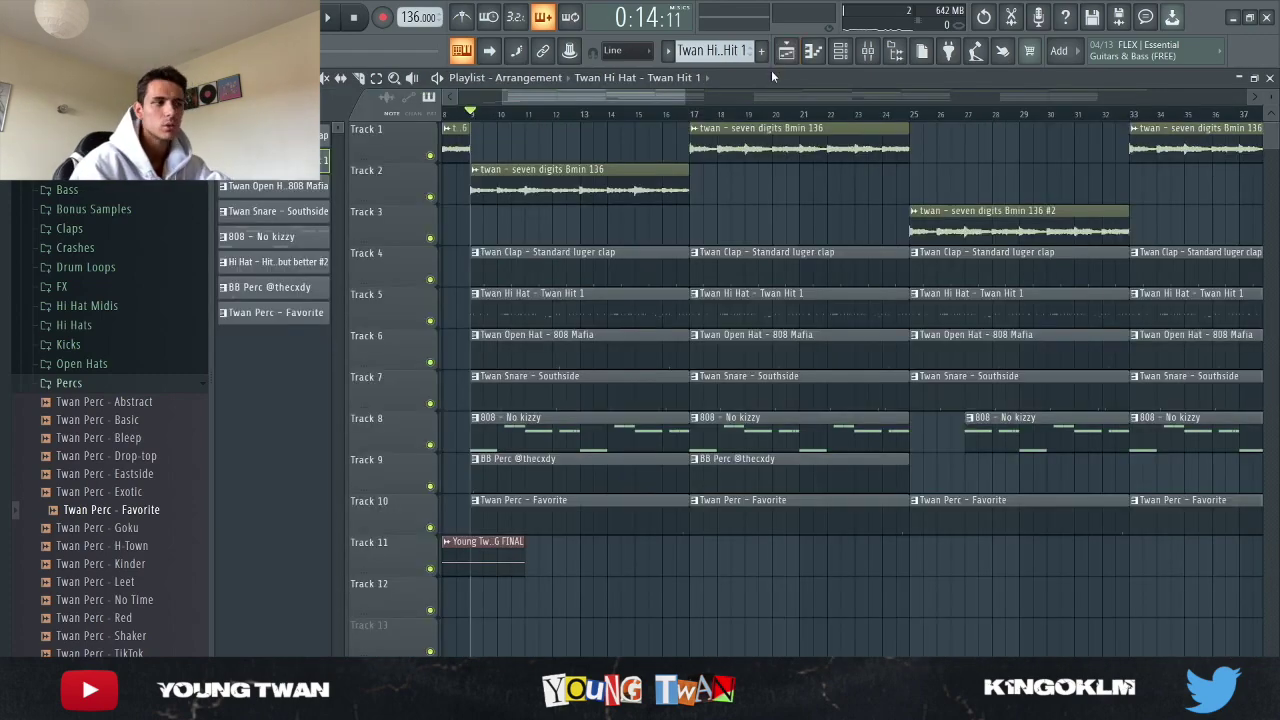
scroll(760, 406, "down", 3)
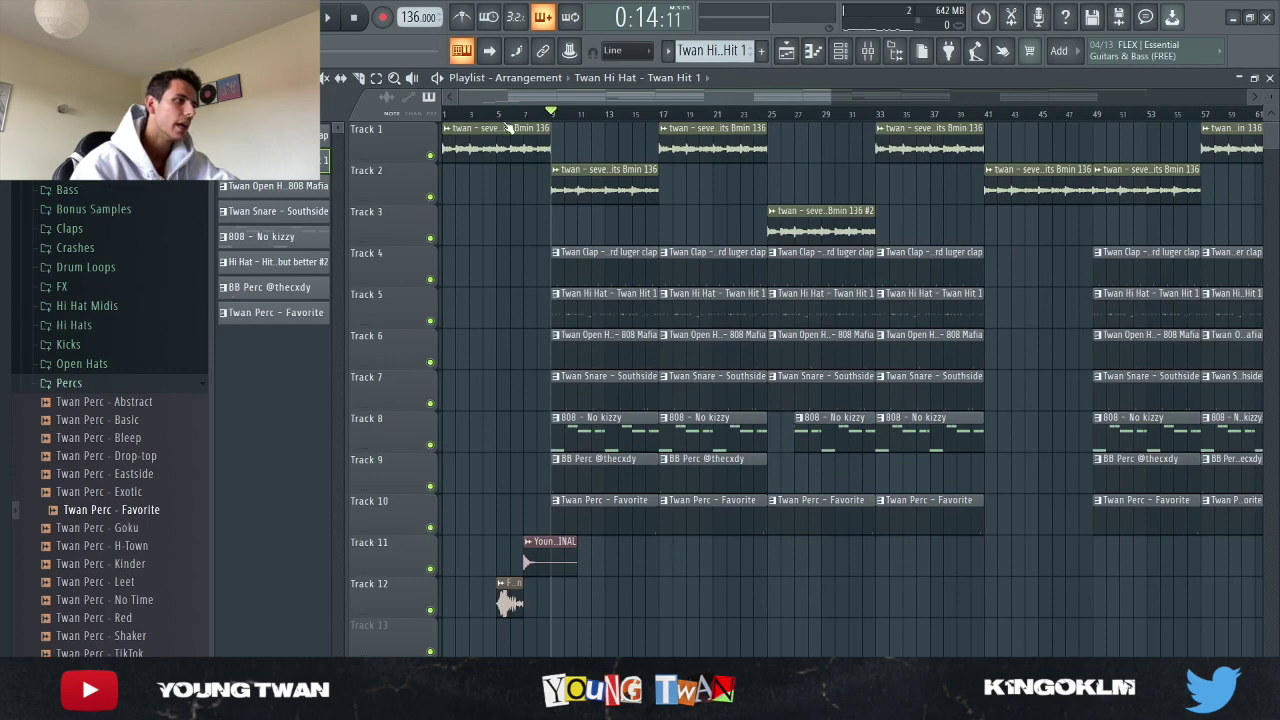
scroll(773, 628, "down", 3)
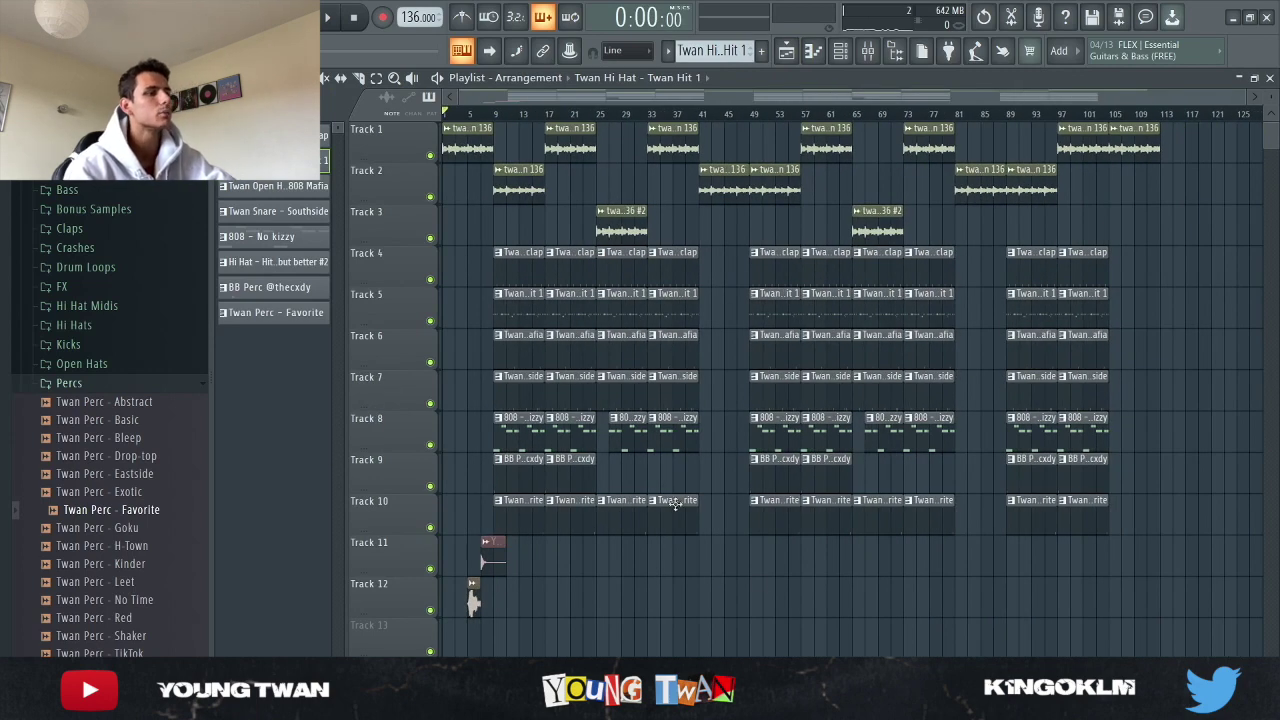
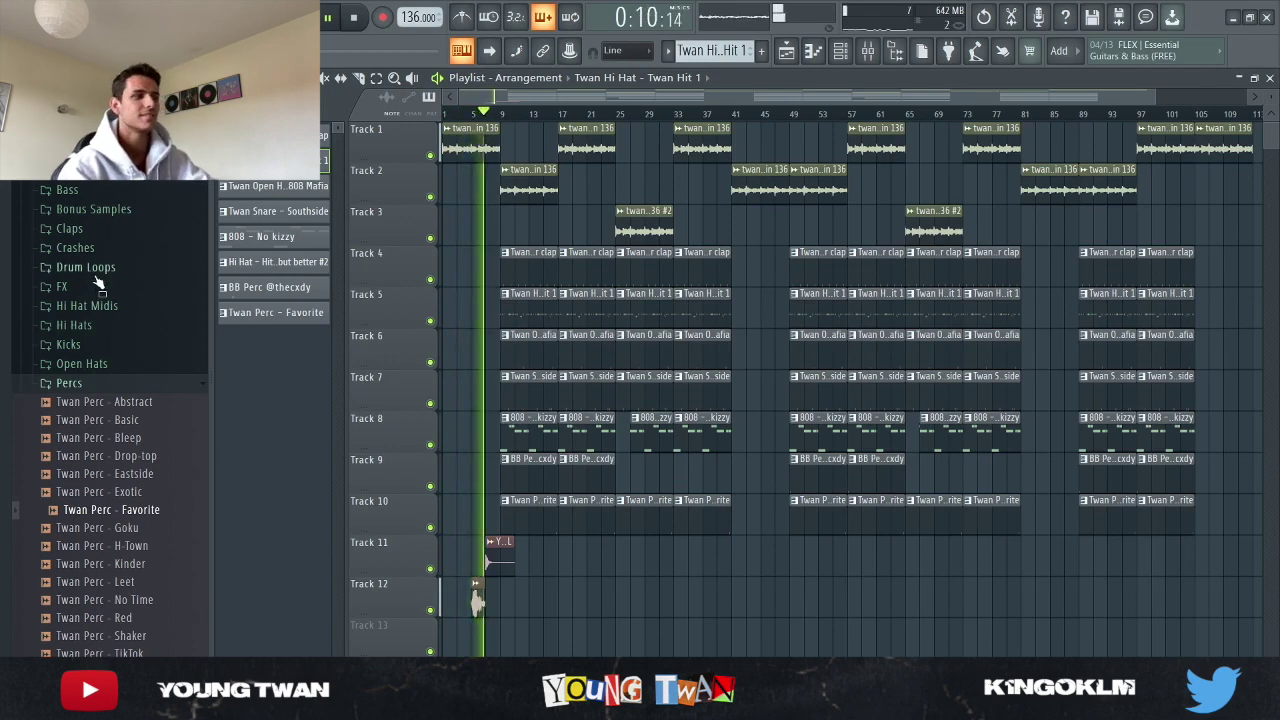
key("Page_Up")
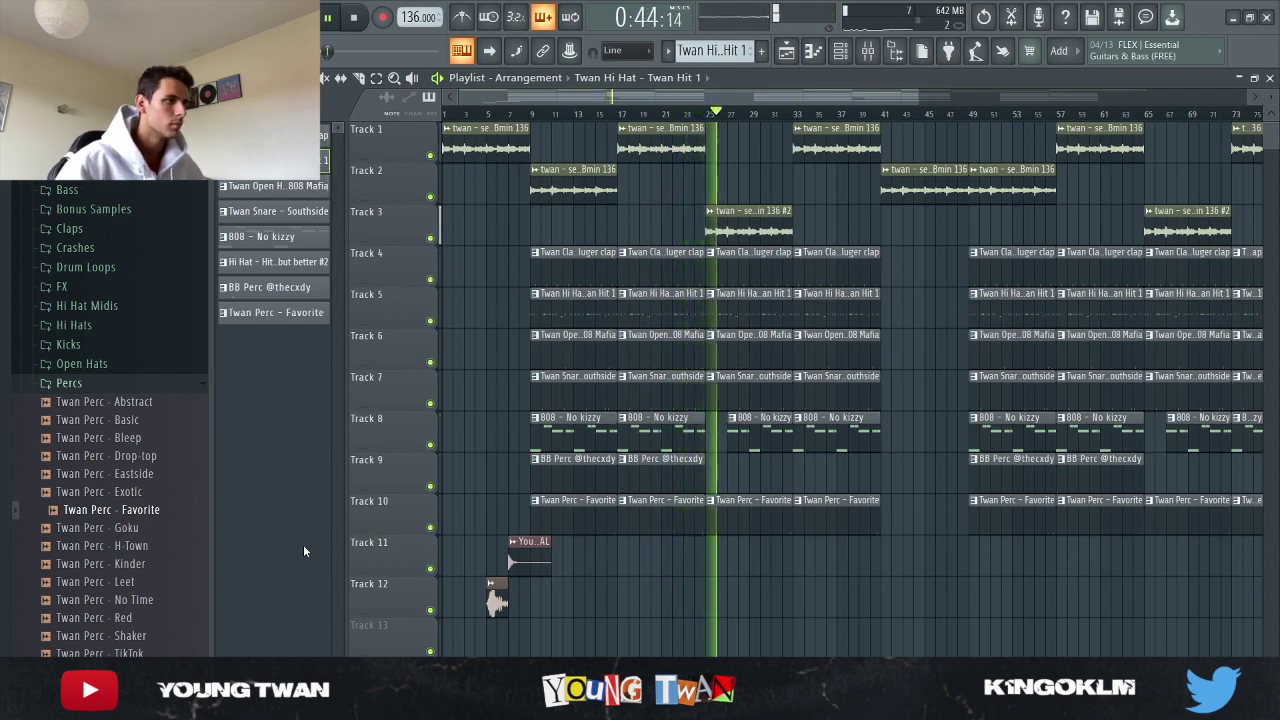
key("space")
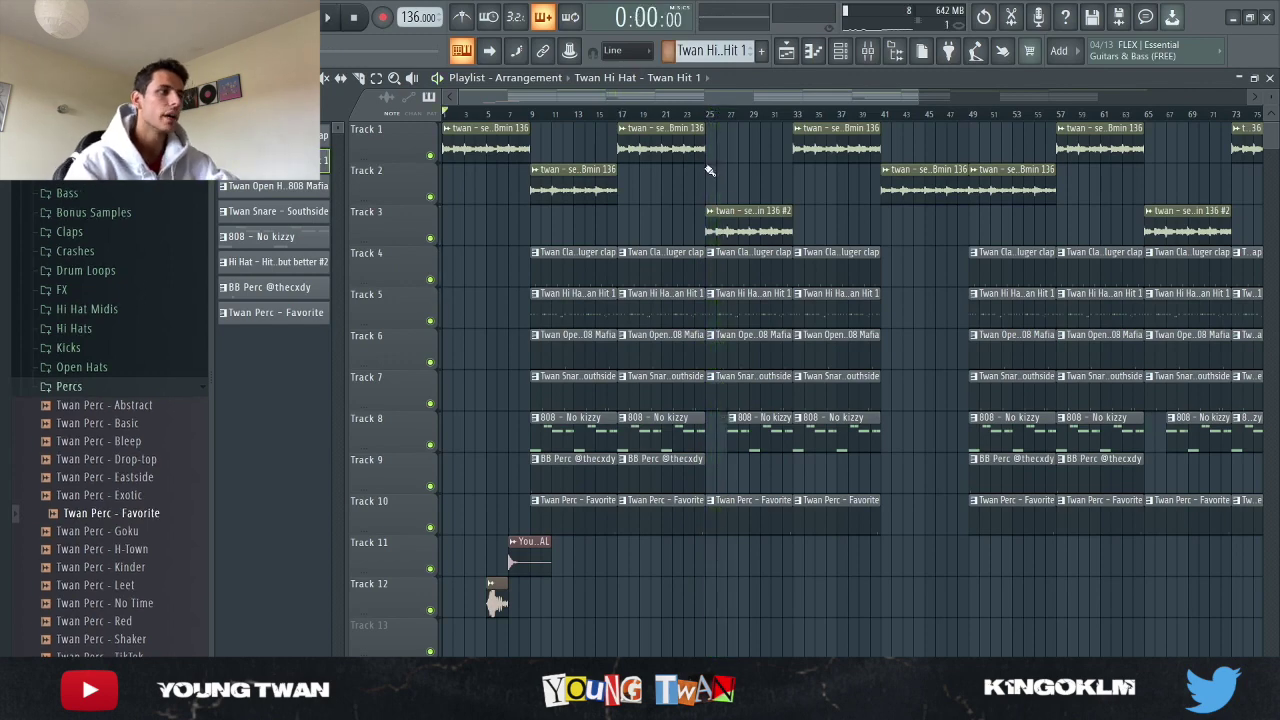
- Inspect the gap before the 808 - No kizzy clip on Track 8 and play the arrangement from bar 25
scroll(657, 109, "up", 3)
scroll(670, 117, "up", 2)
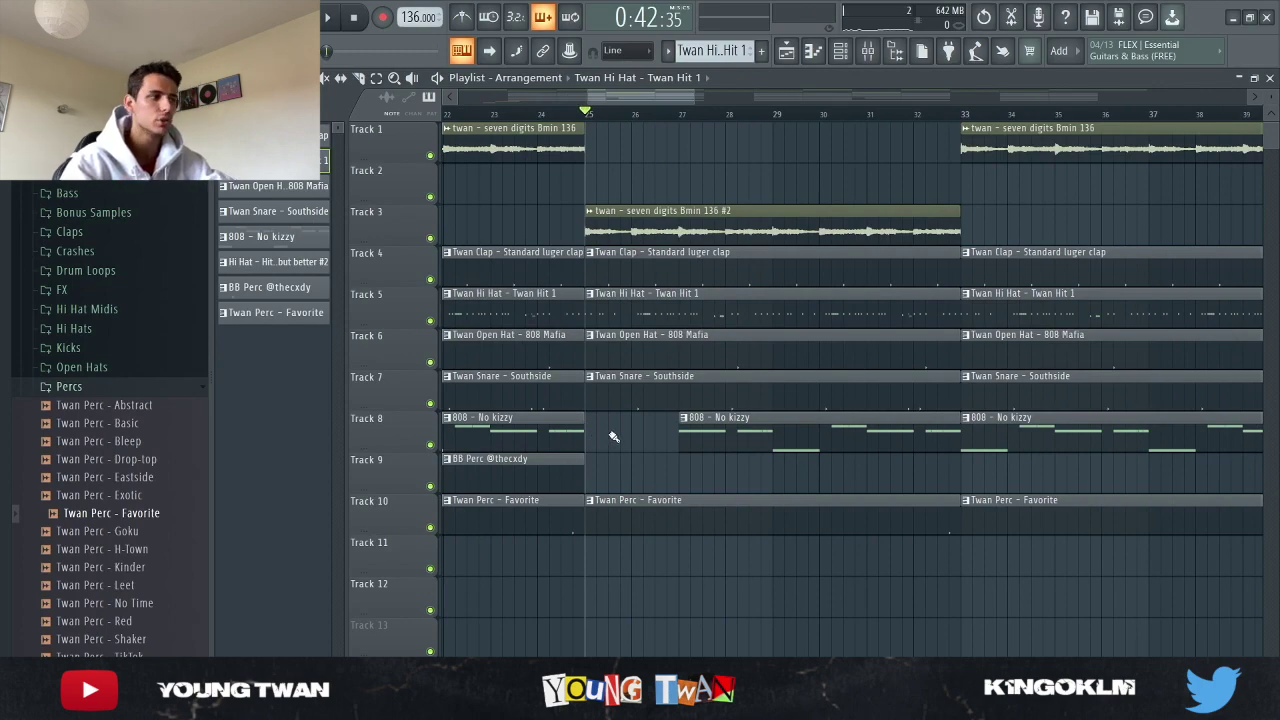
scroll(614, 437, "down", 4)
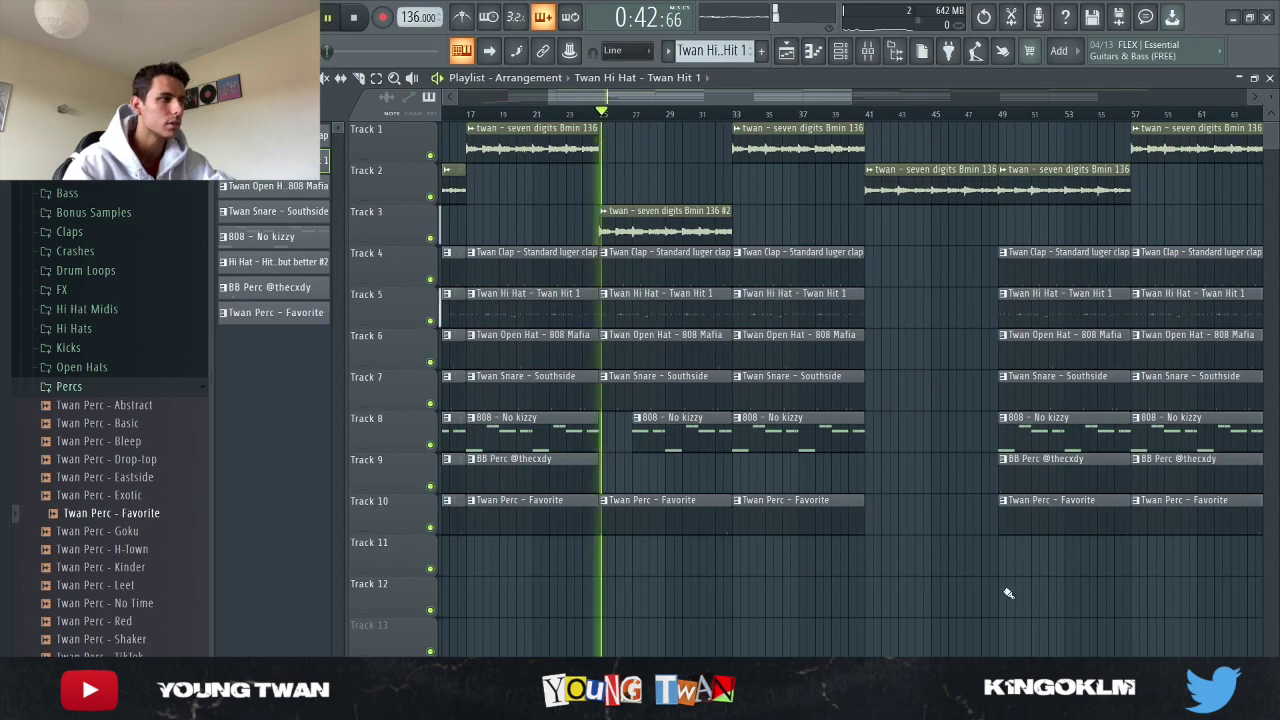
scroll(1000, 591, "down", 3)
scroll(965, 595, "down", 3)
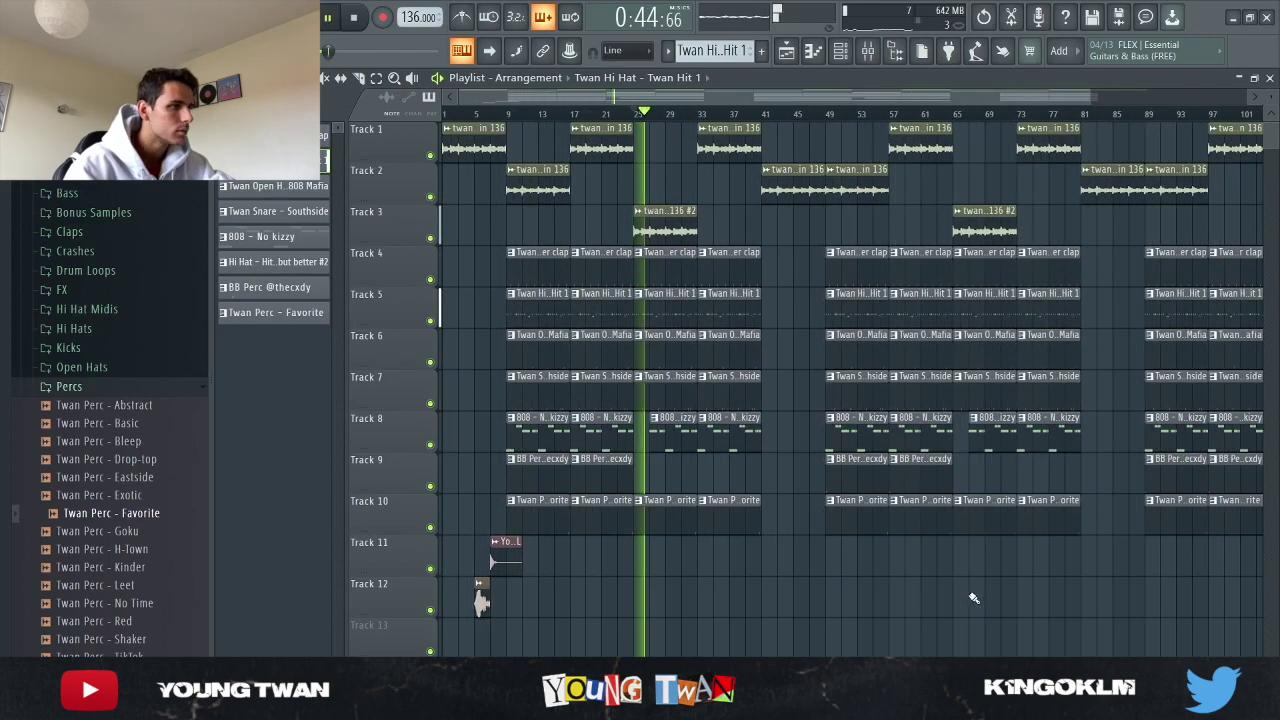